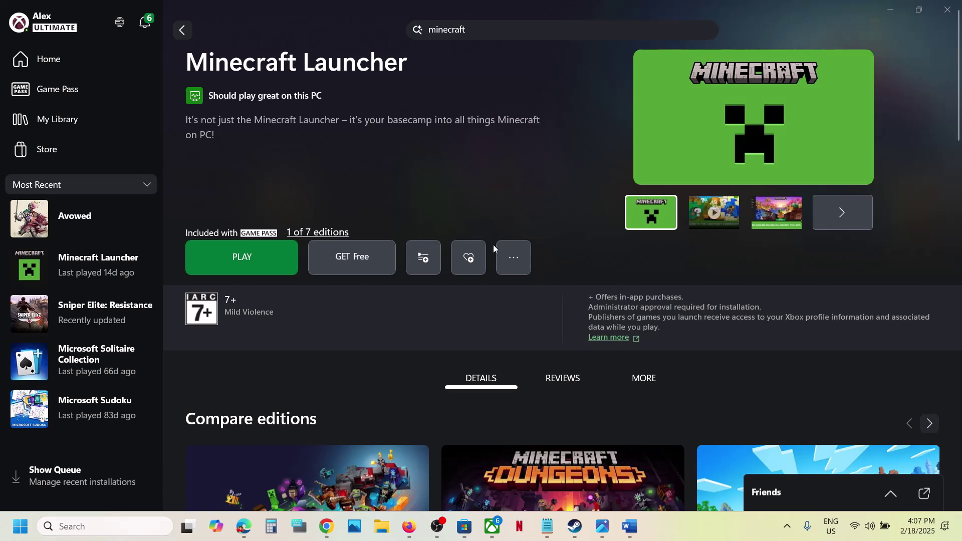
Highlight the error code 0x80070003 in the Word notes title, then minimize Word
click(466, 529)
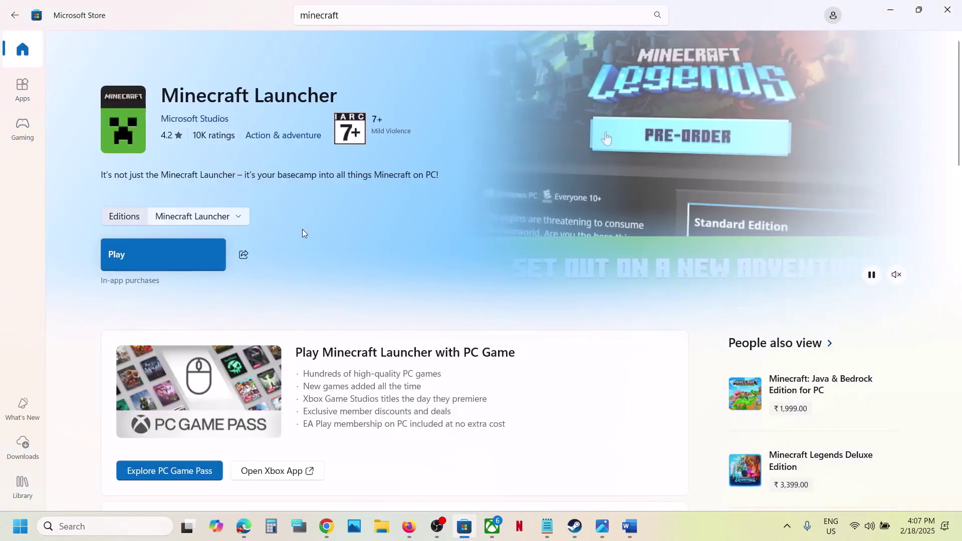
mouse_move(635, 537)
click(652, 502)
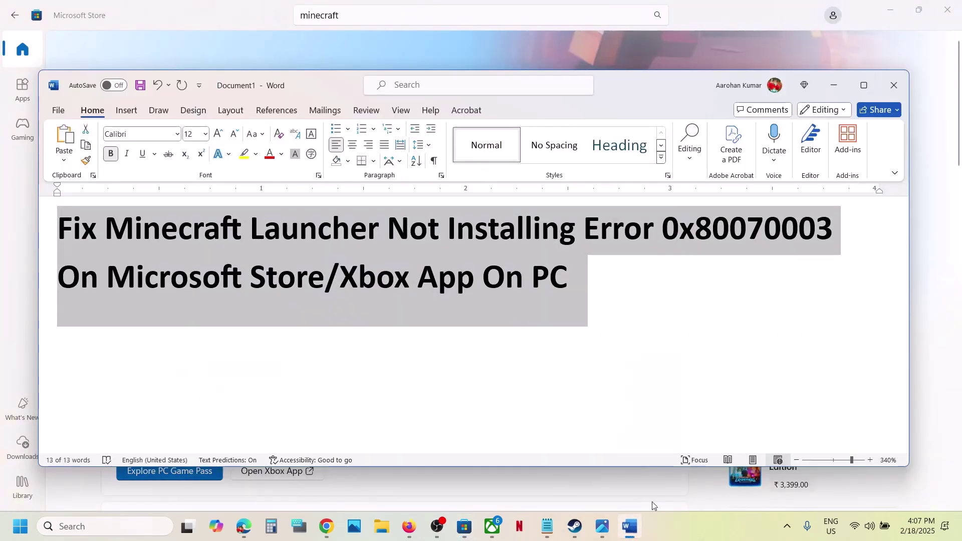
drag(676, 229, 852, 228)
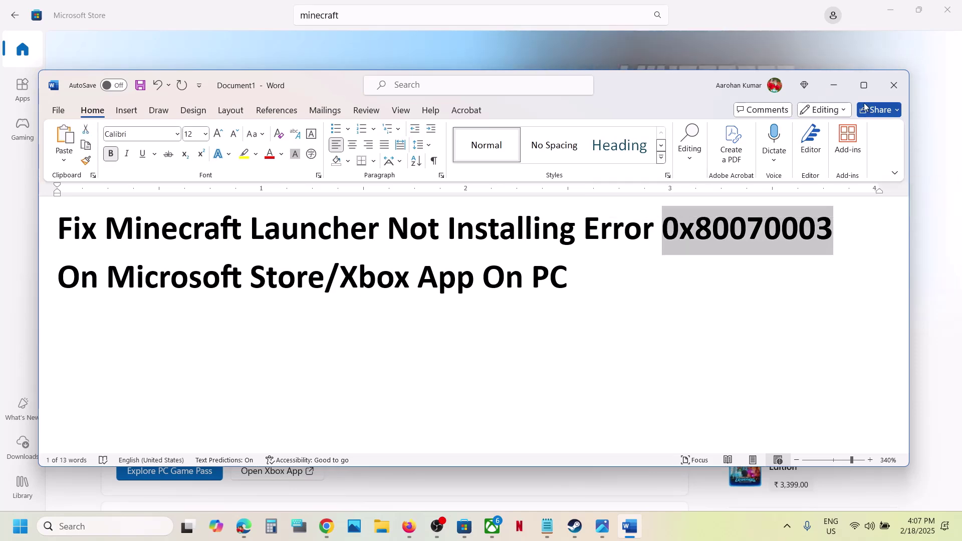
click(833, 85)
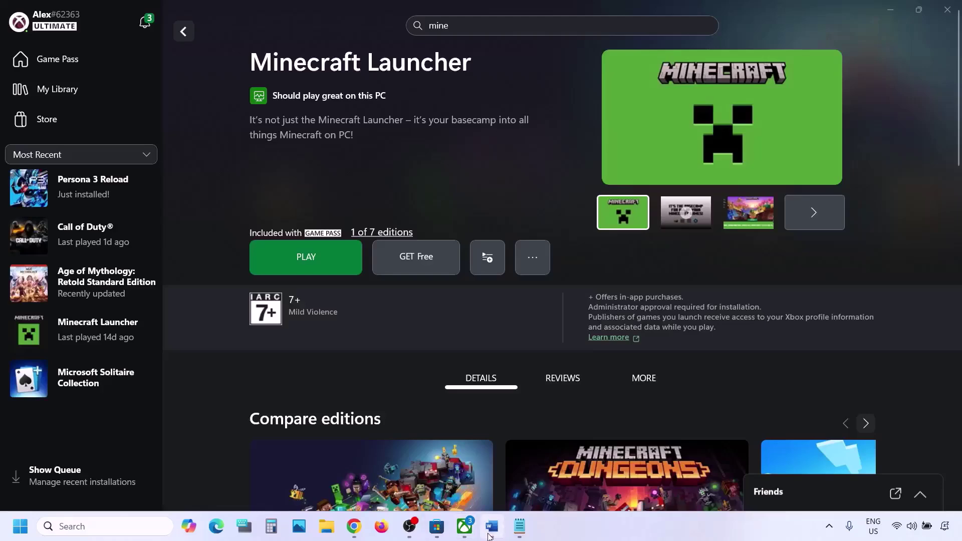
Highlight the 'Run Gaming Services Repair Tool' step in the Word notes
click(491, 527)
drag(166, 195, 651, 201)
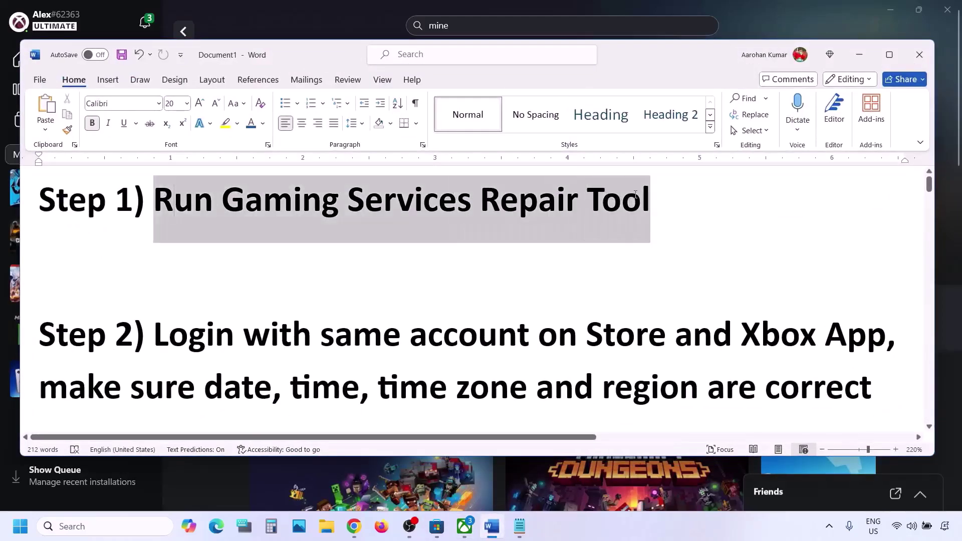
click(335, 10)
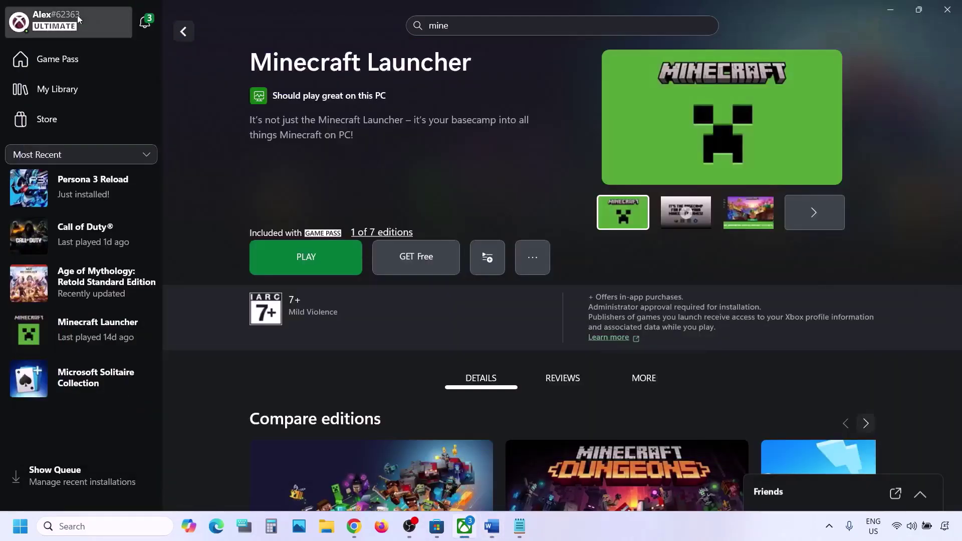
Run the Gaming Services Repair Tool from Xbox support and close it when repairs finish
click(51, 26)
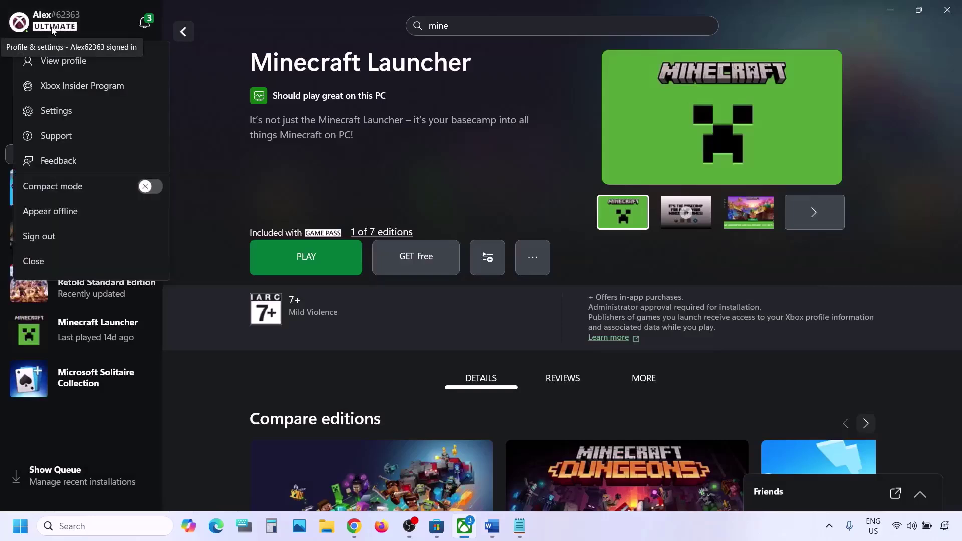
click(59, 139)
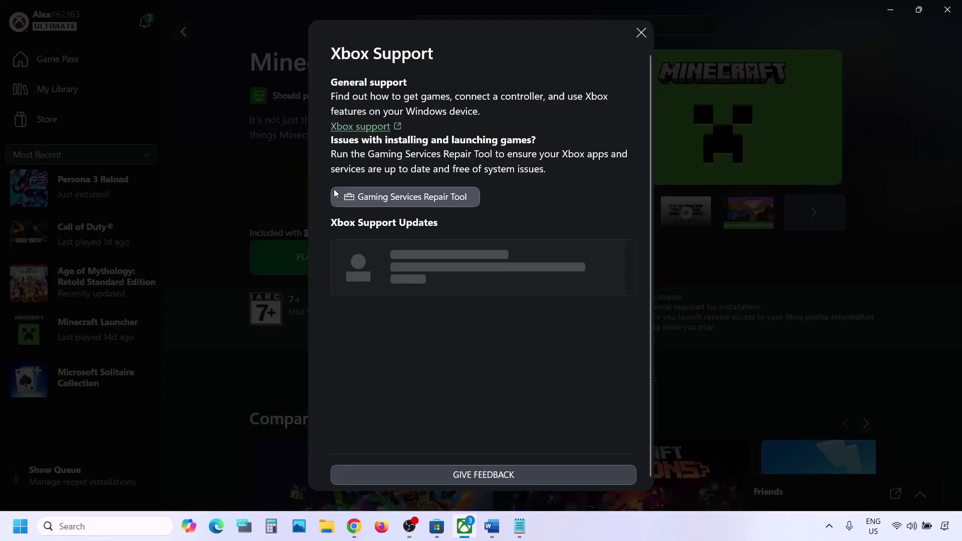
click(411, 198)
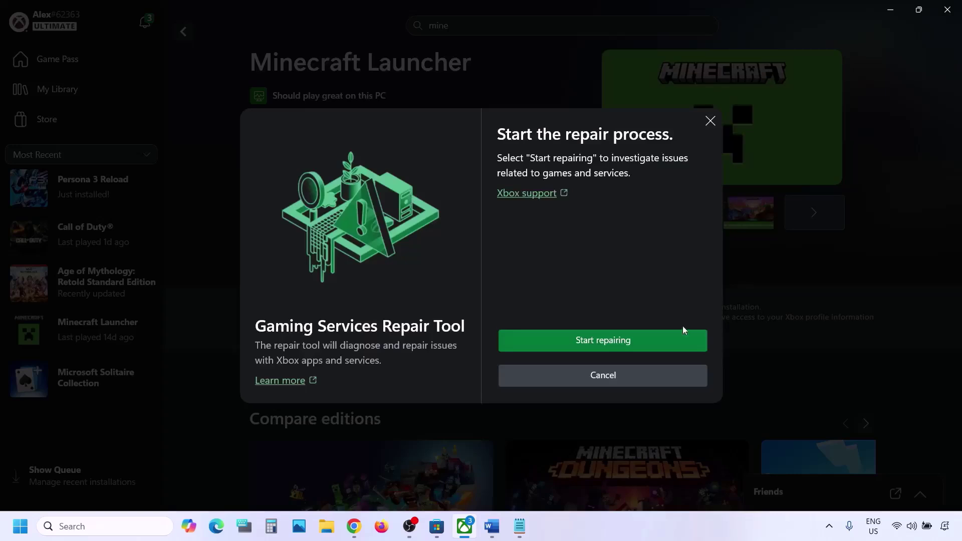
click(618, 344)
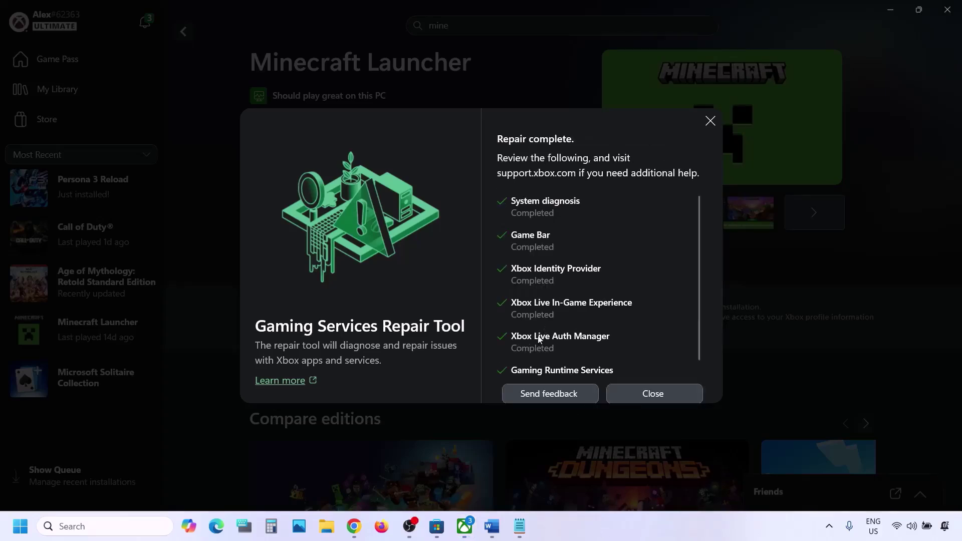
click(641, 397)
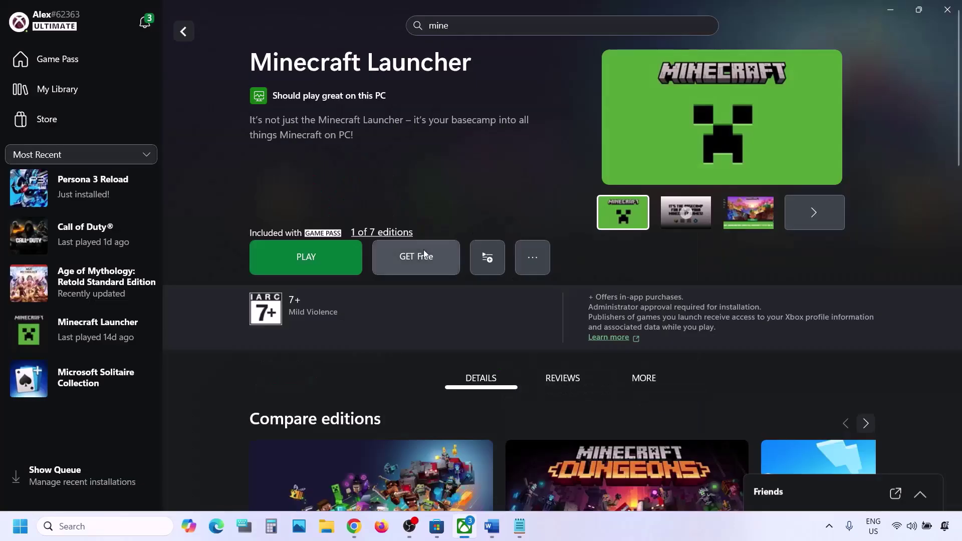
Download the Gaming Services Repair Tool for PC from the Xbox support page's Downloadable version section
click(353, 526)
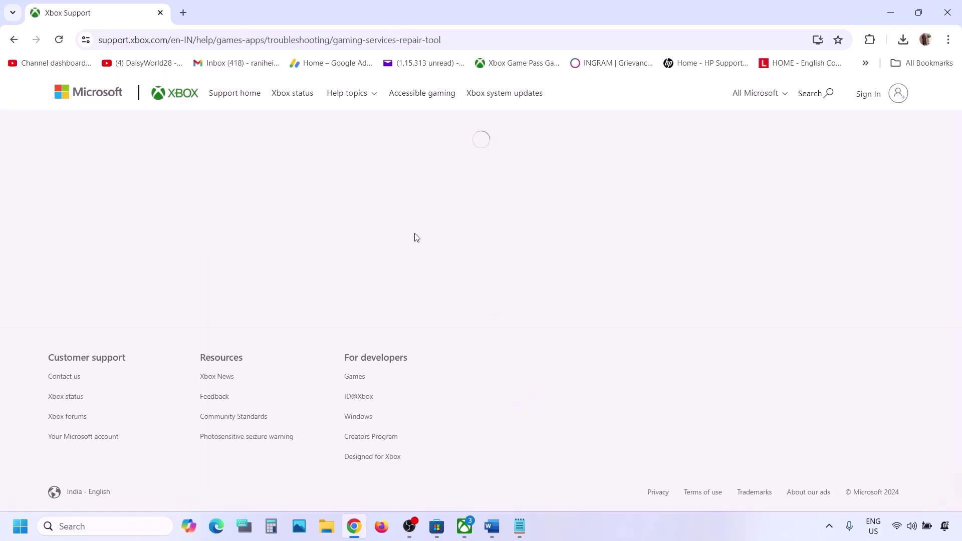
scroll(204, 307, down, 5)
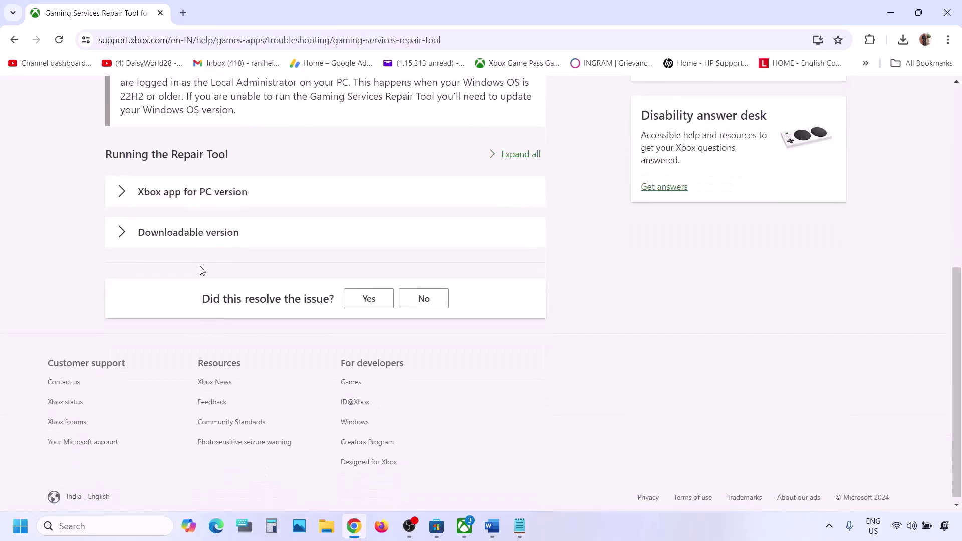
click(161, 240)
scroll(276, 327, down, 8)
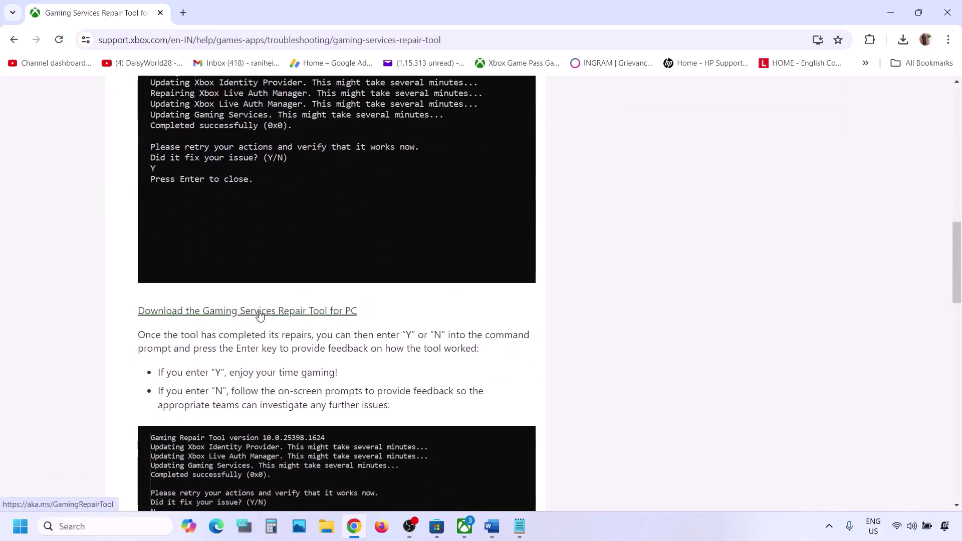
click(259, 314)
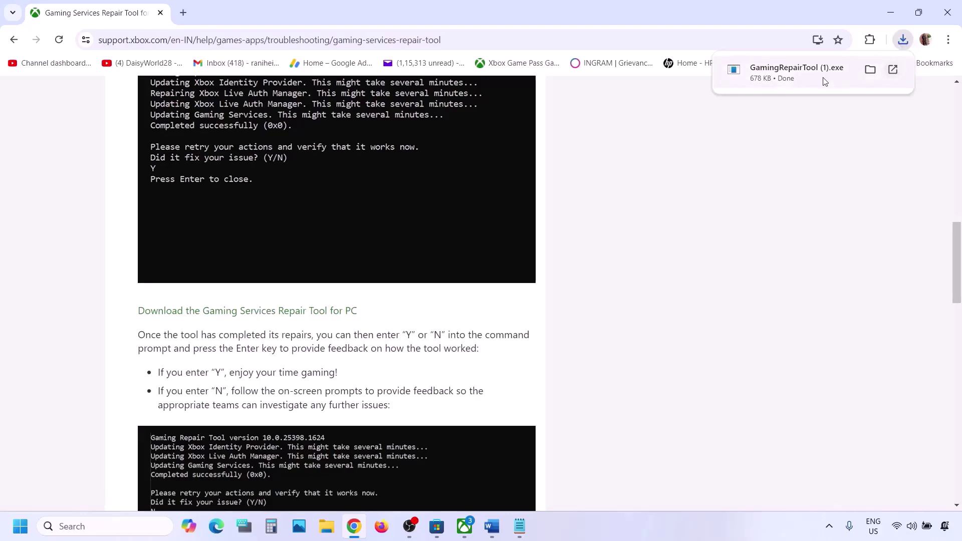
Run GamingRepairTool (1).exe, confirm 'Completed successfully (0x0)', and close its console
click(825, 81)
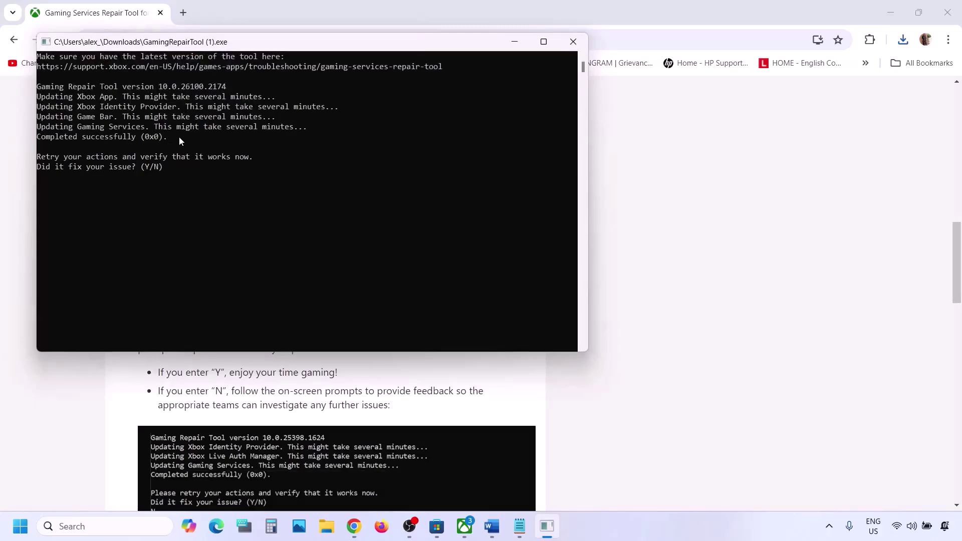
drag(179, 137, 29, 136)
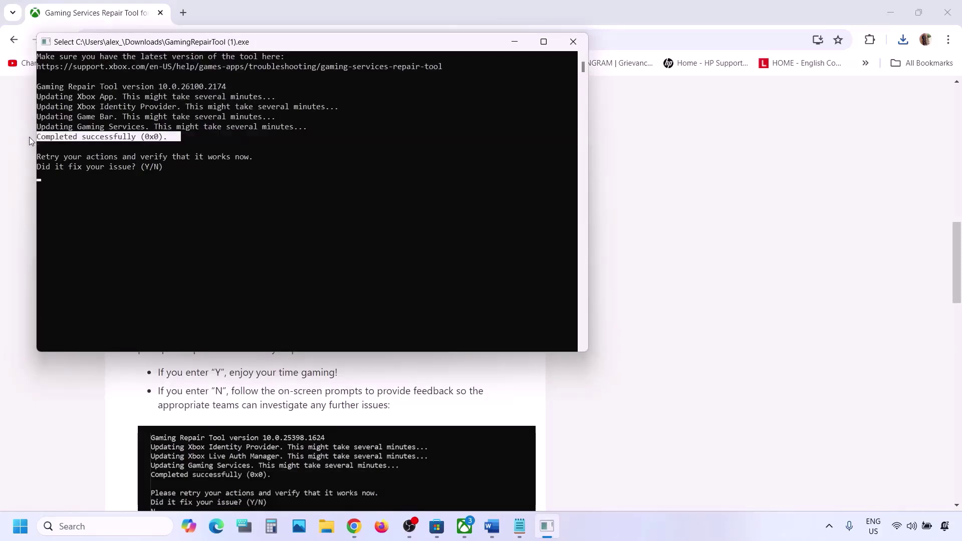
click(563, 38)
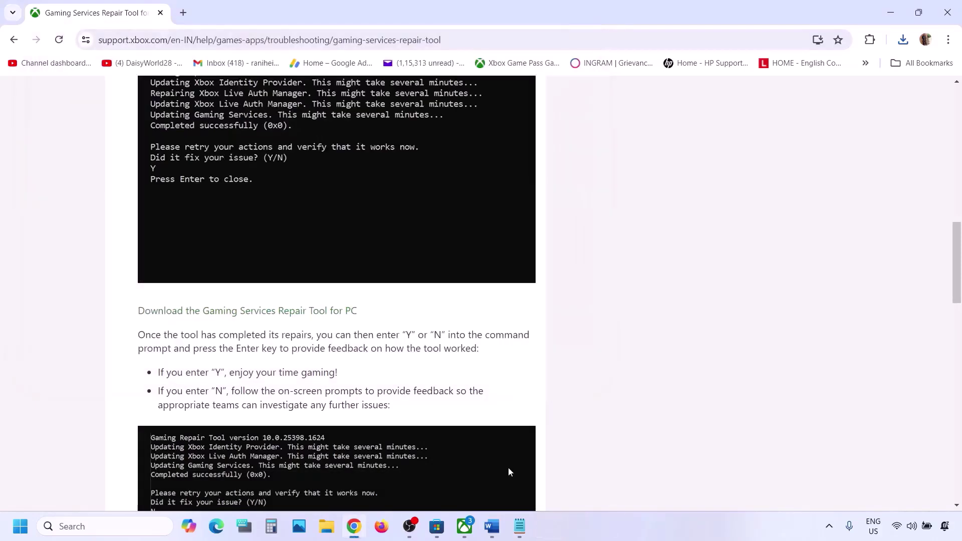
Highlight the Step 2 sign-in instruction in the Word notes
click(492, 526)
scroll(370, 258, down, 4)
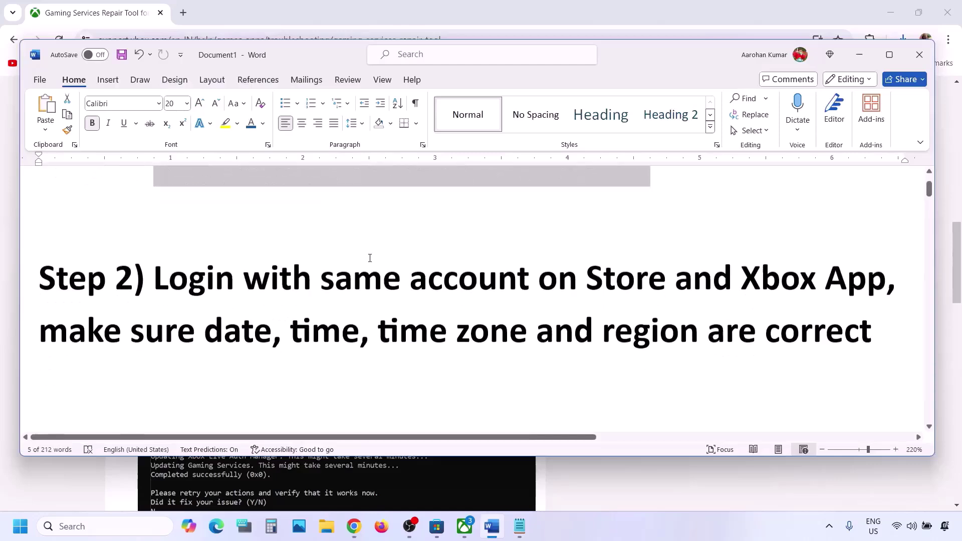
drag(750, 258, 869, 244)
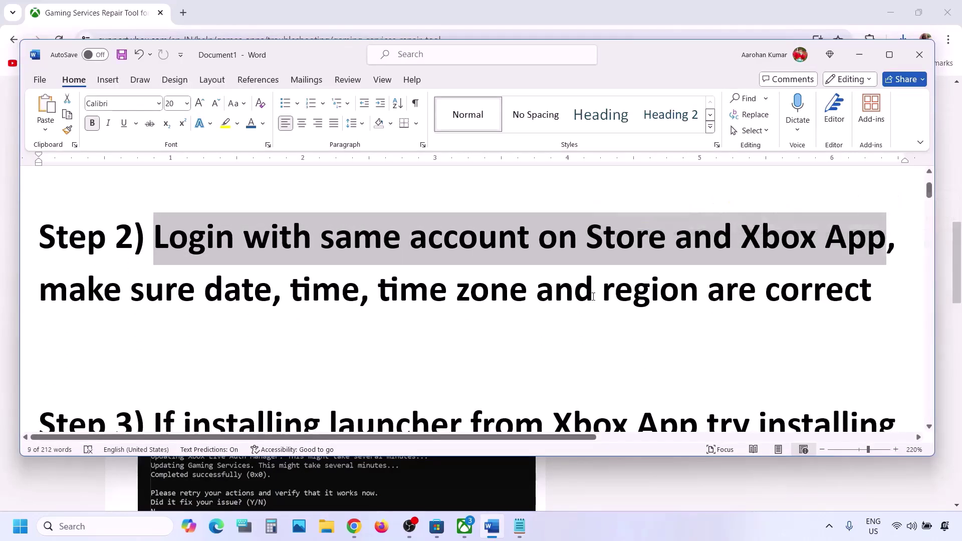
click(446, 524)
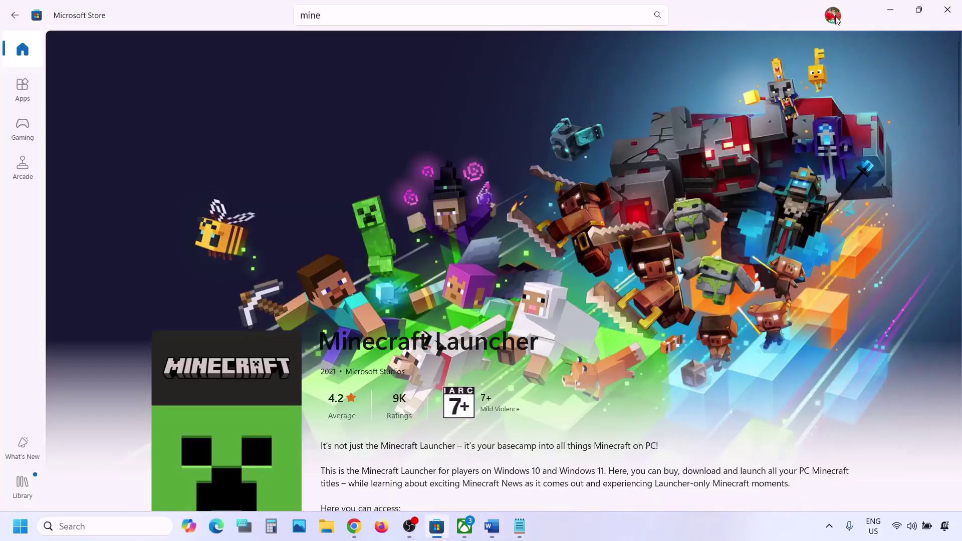
Sign out of the Microsoft Store account and close Feedback Hub
click(834, 17)
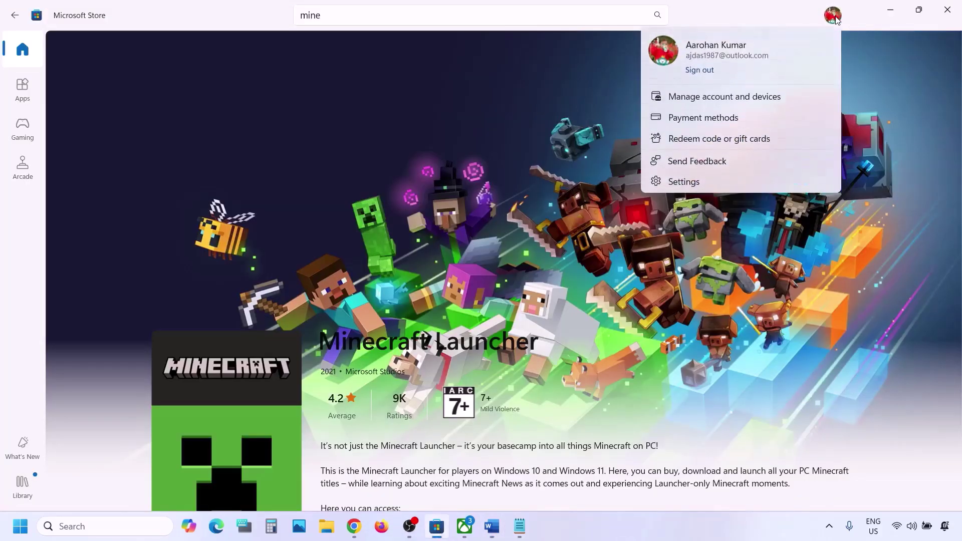
click(704, 71)
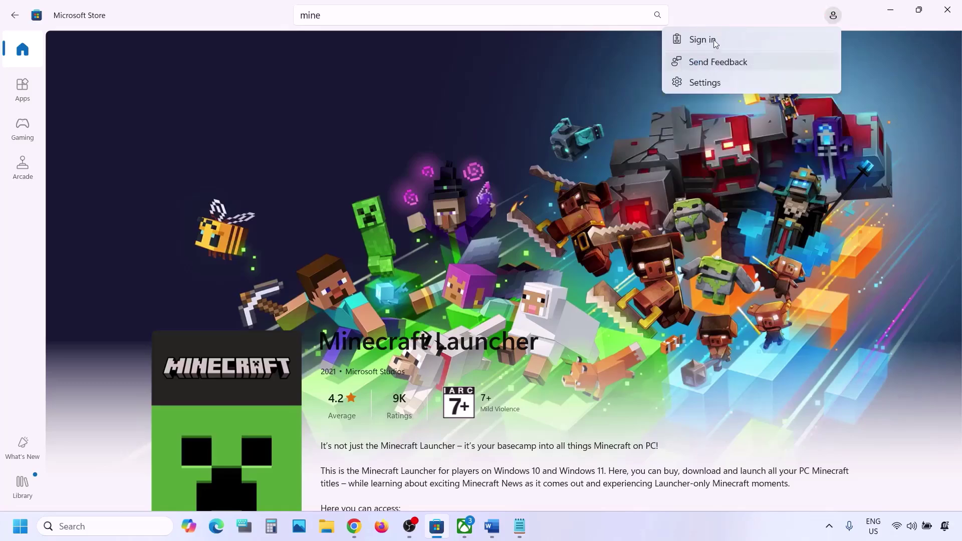
click(717, 61)
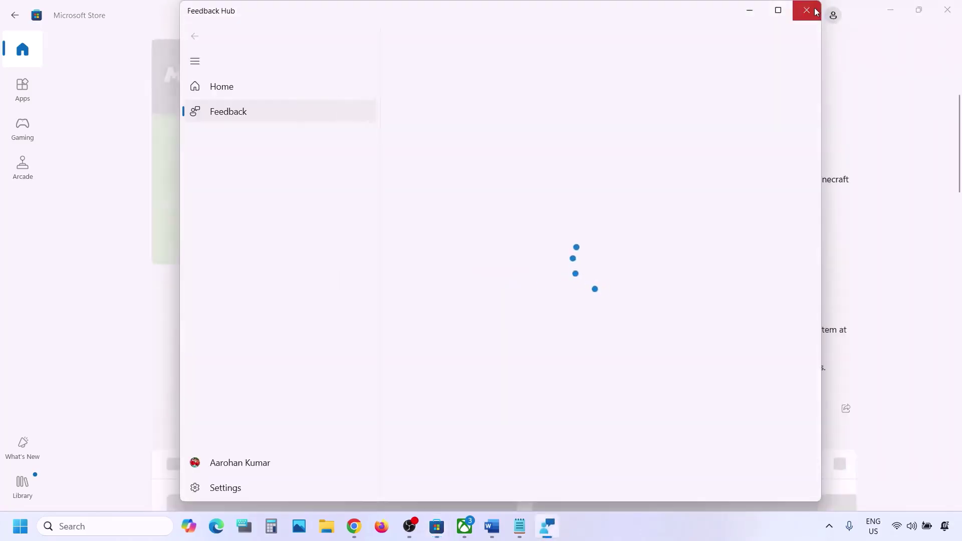
click(816, 12)
Sign back into Microsoft Store with the second Microsoft account, verifying with the PIN
click(833, 15)
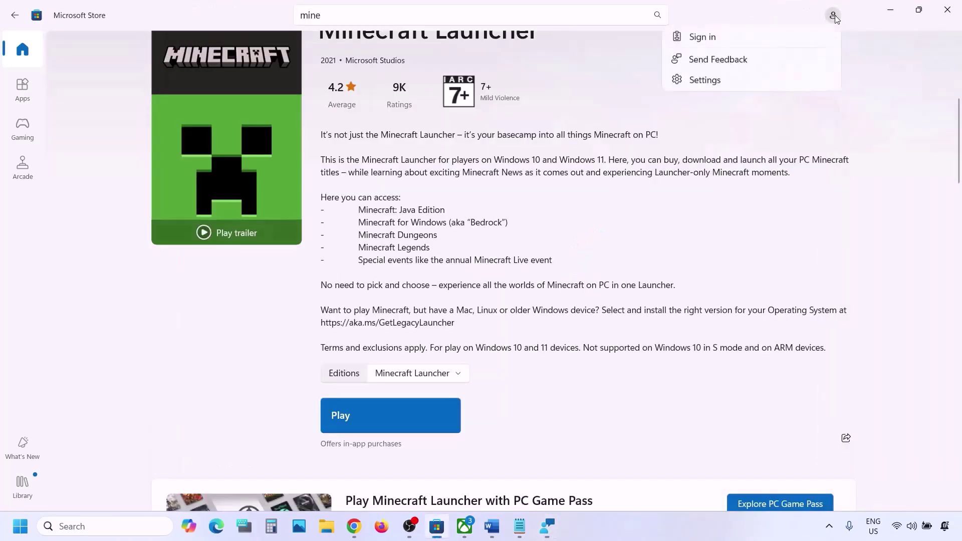
click(705, 39)
click(501, 220)
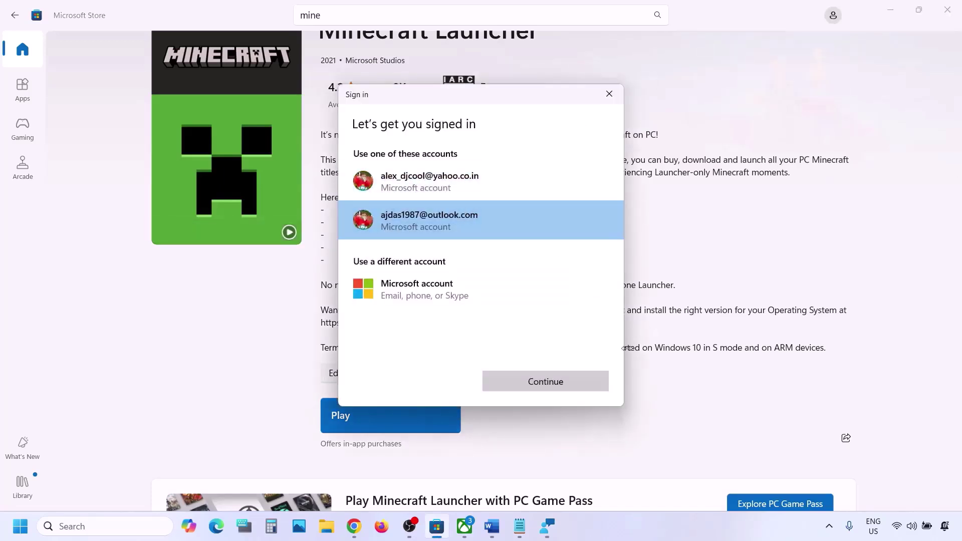
click(560, 380)
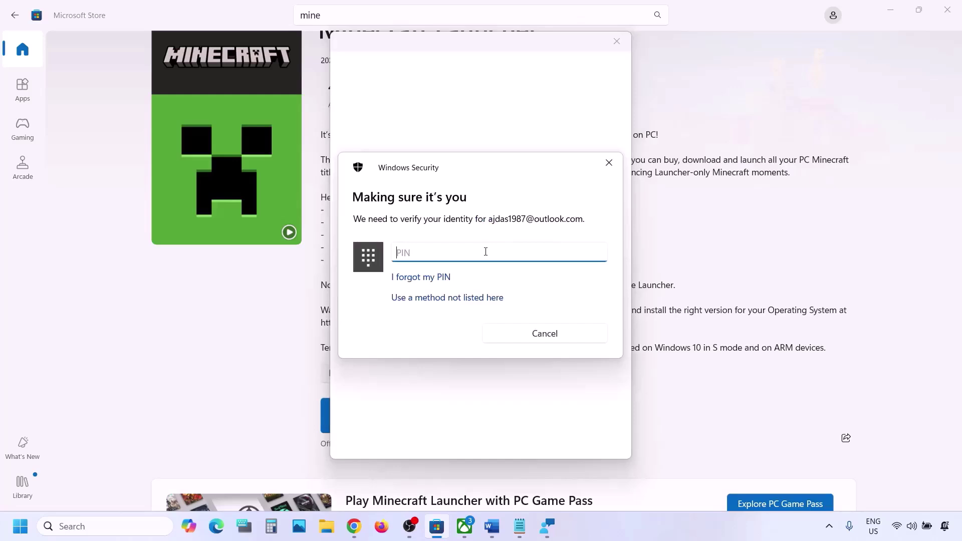
text(0)
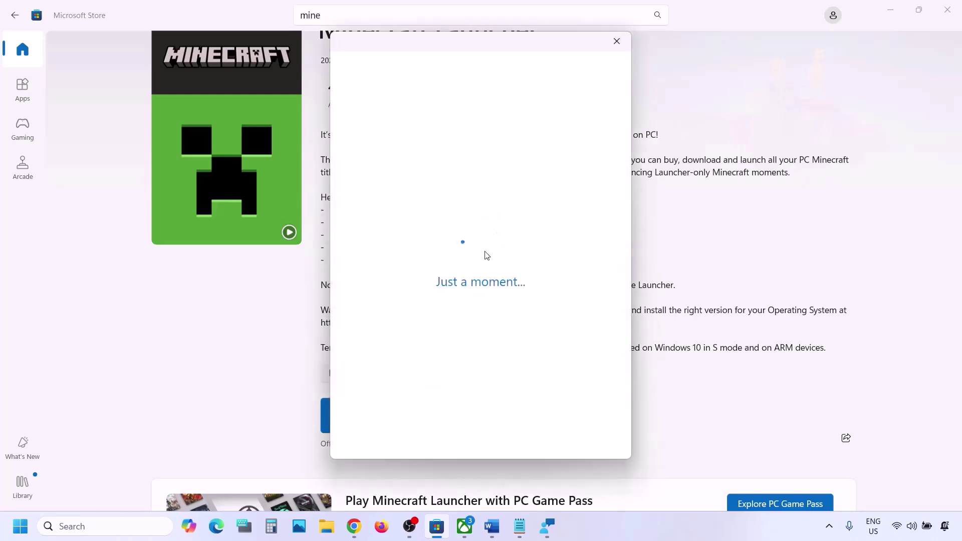
mouse_move(470, 534)
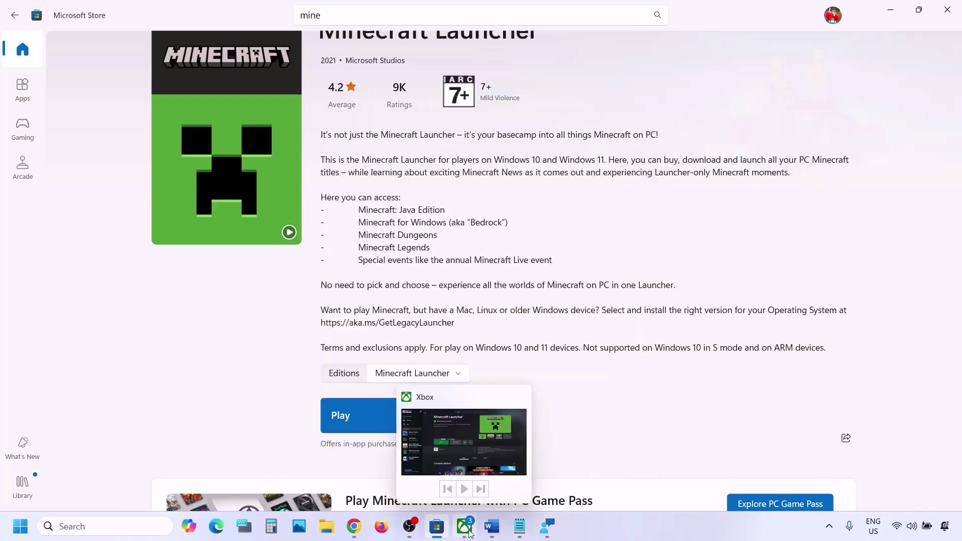
Sign out of the Xbox app
click(474, 426)
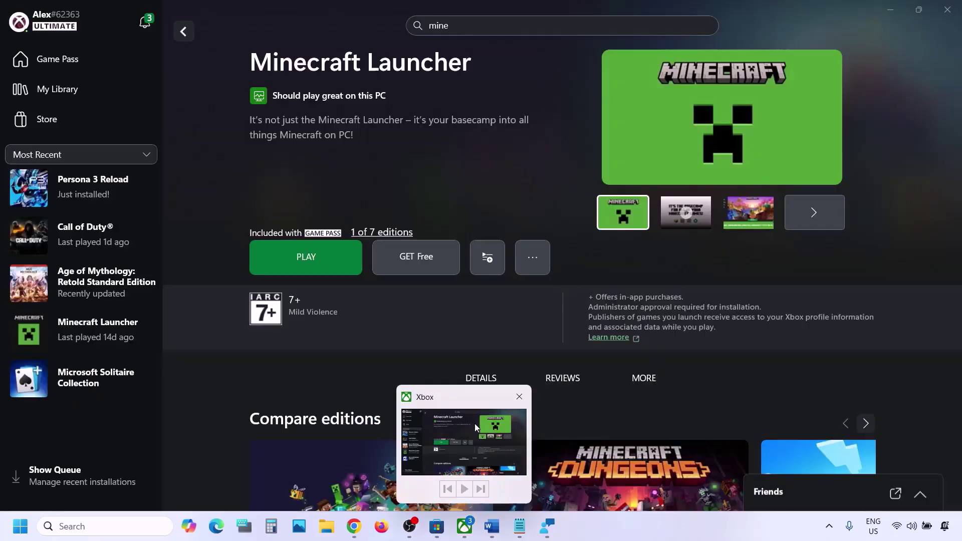
click(84, 25)
click(54, 243)
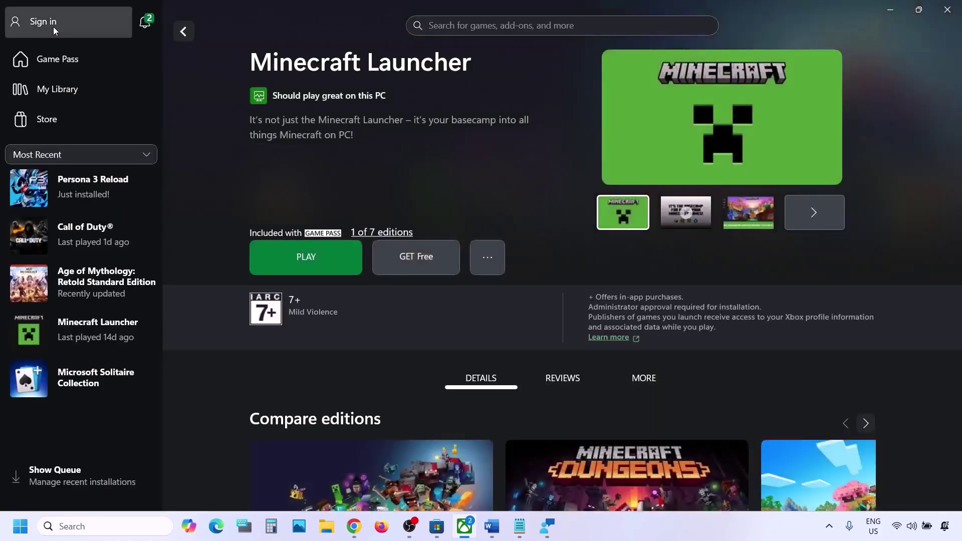
Sign back into the Xbox app with the second Microsoft account and dismiss the welcome page
click(54, 26)
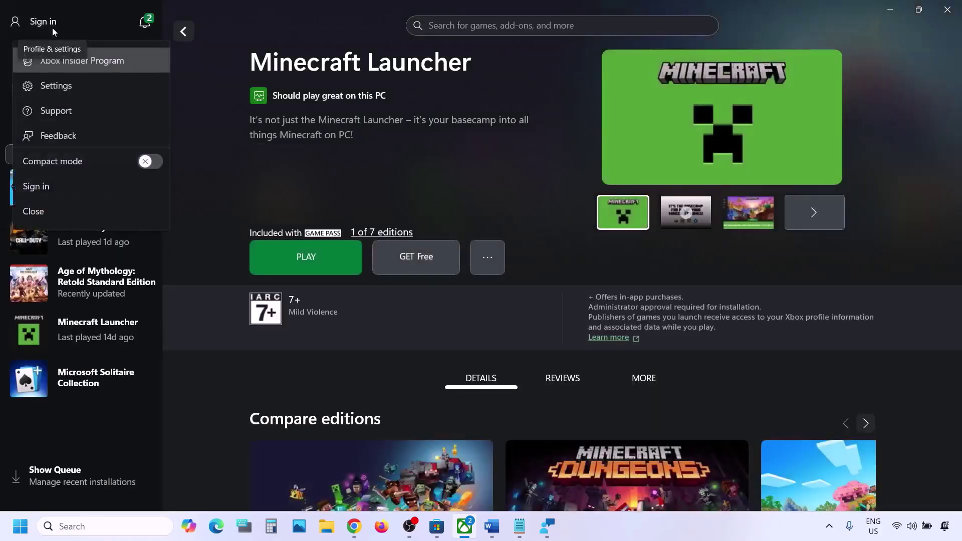
click(56, 189)
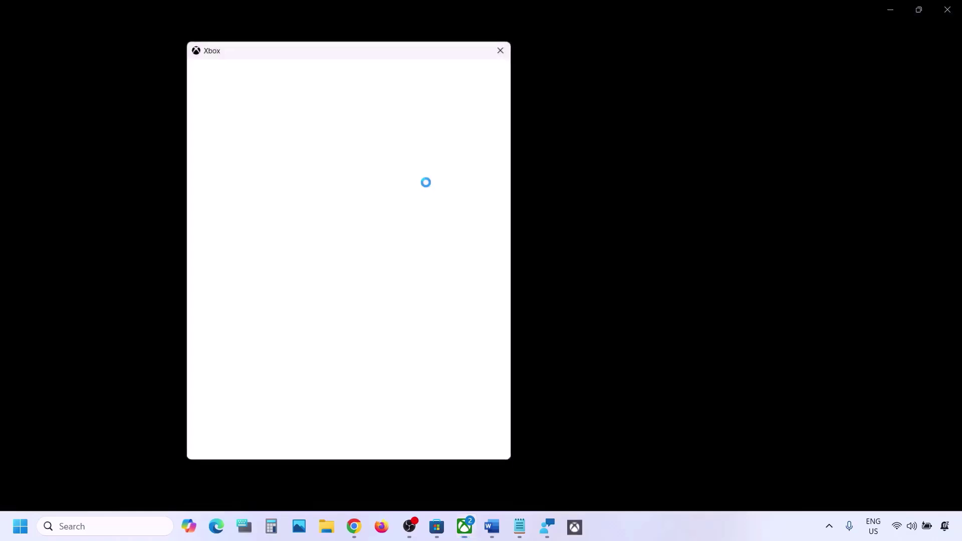
click(328, 223)
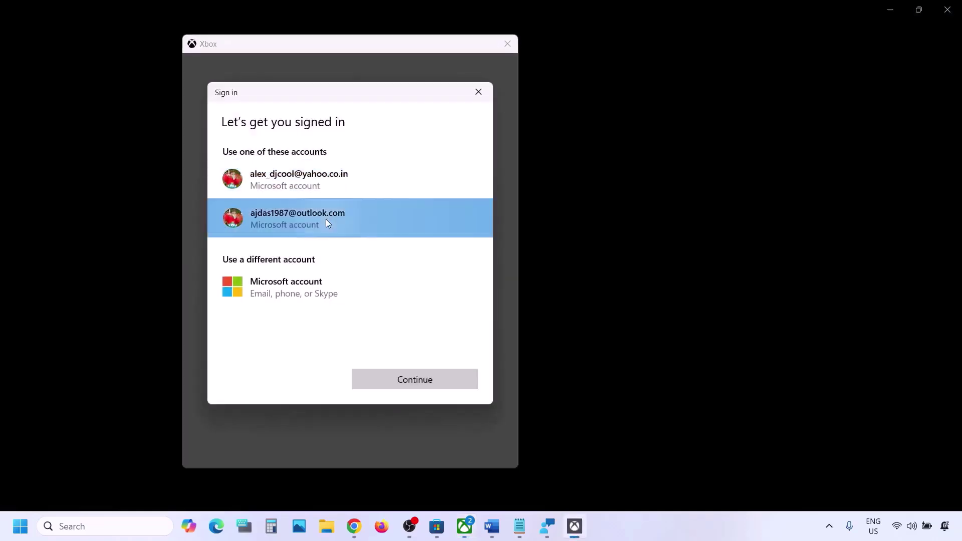
click(410, 382)
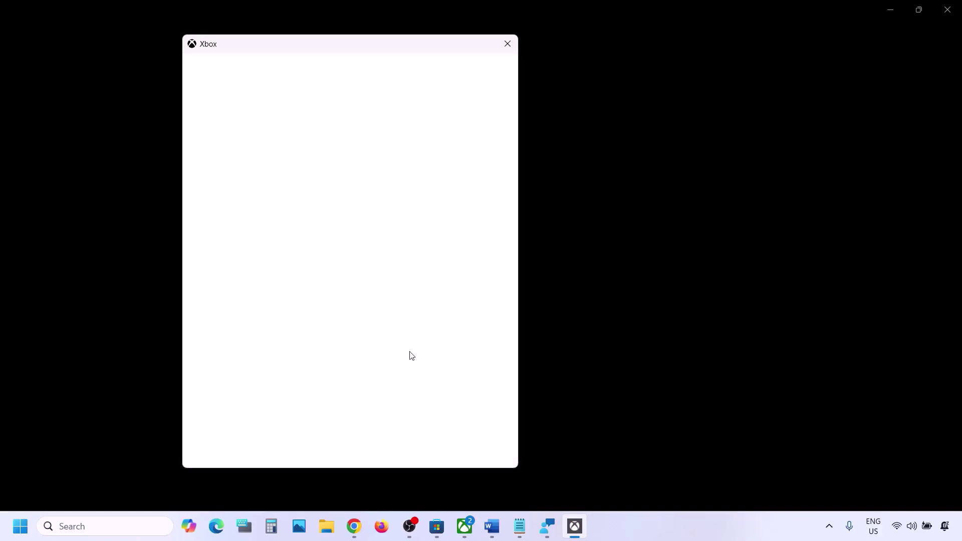
click(365, 442)
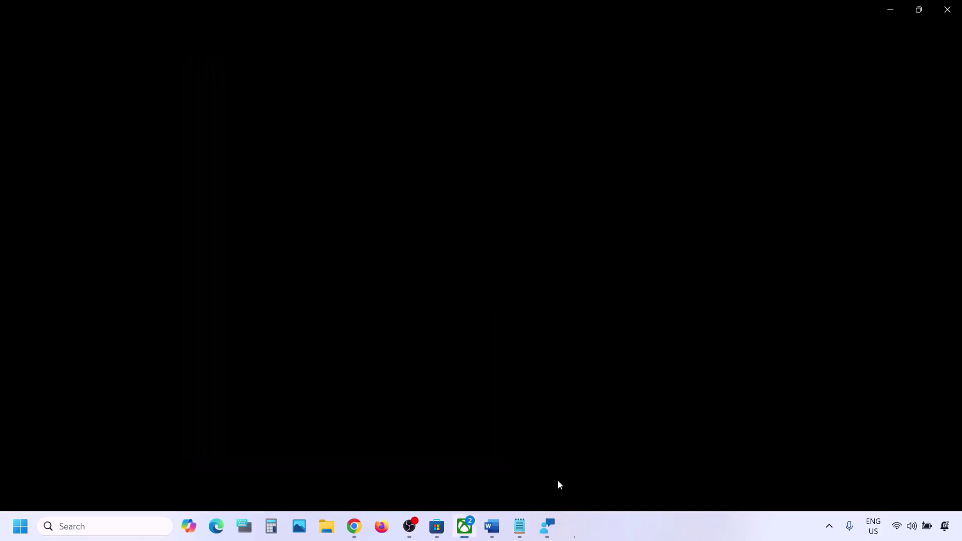
click(492, 526)
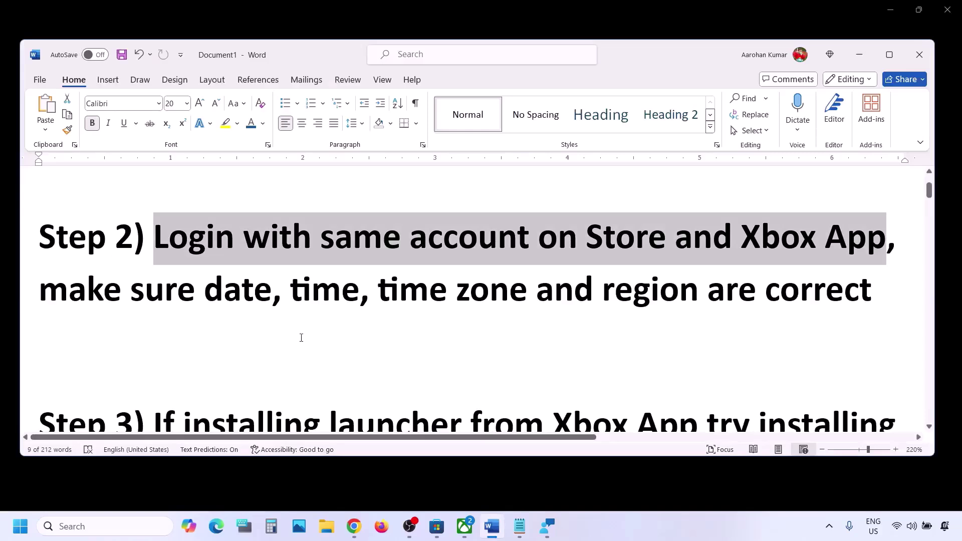
Sync the Windows clock under Time & language > Date & time until it succeeds at 9:40:33 AM
drag(40, 291, 704, 286)
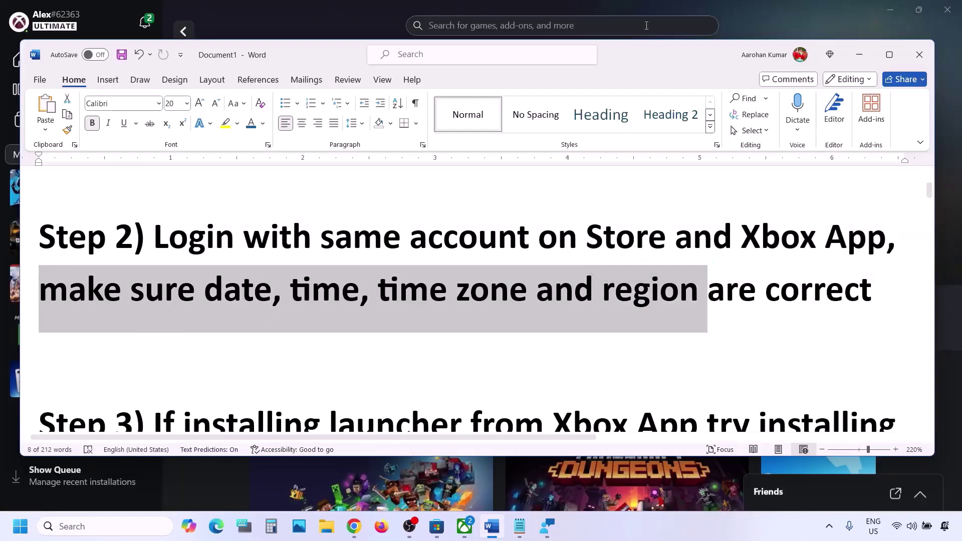
click(349, 8)
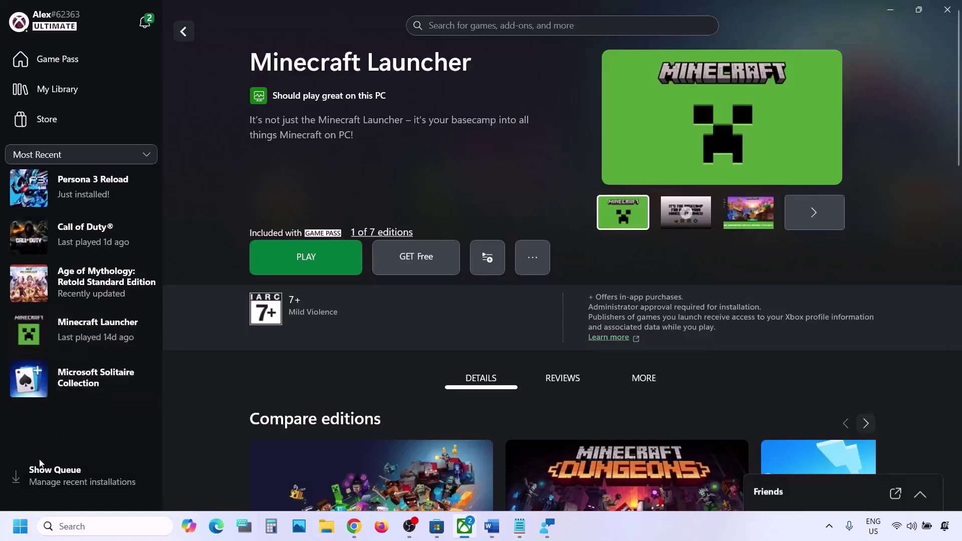
click(22, 534)
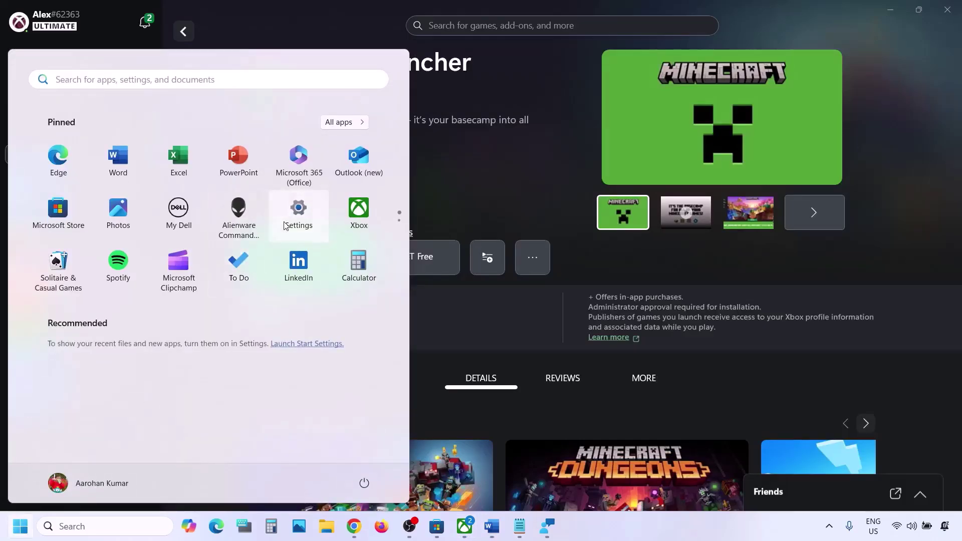
click(296, 209)
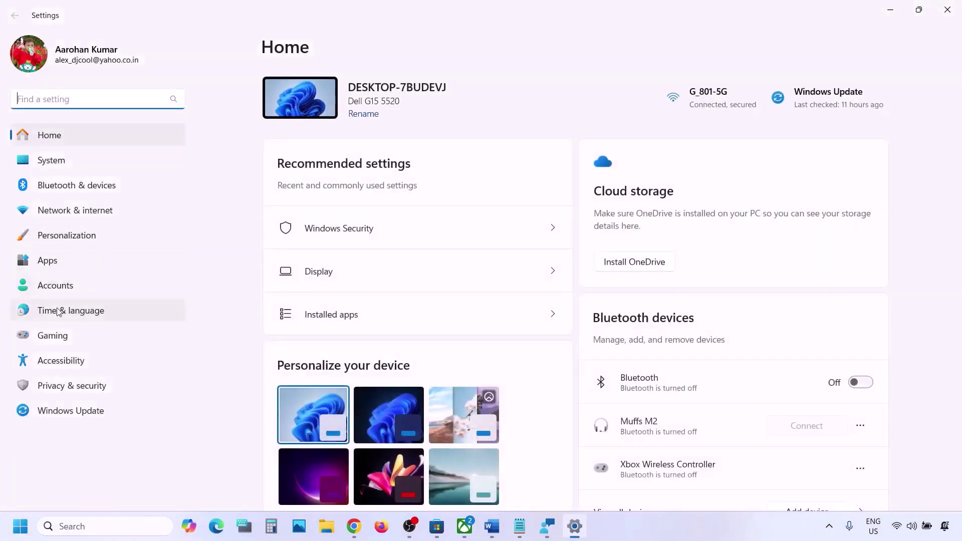
click(58, 311)
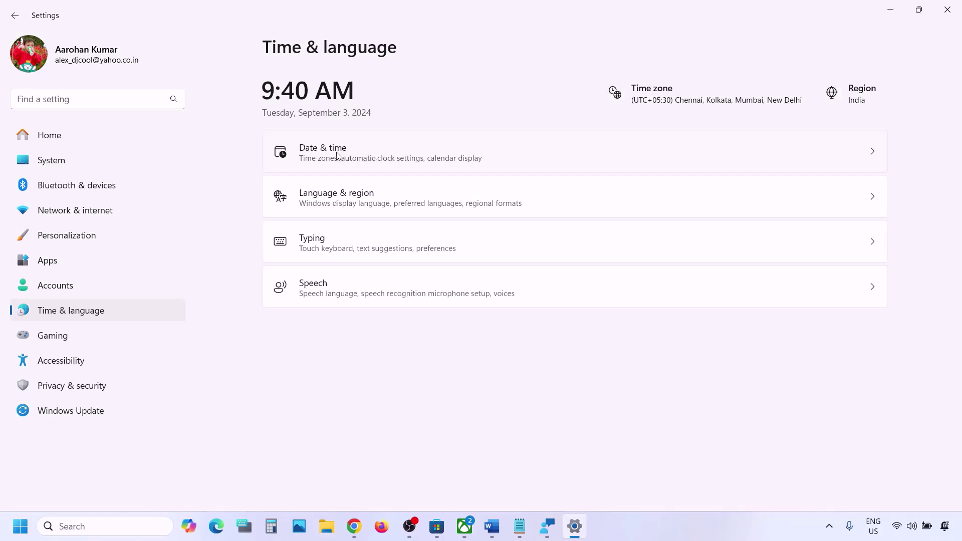
click(364, 157)
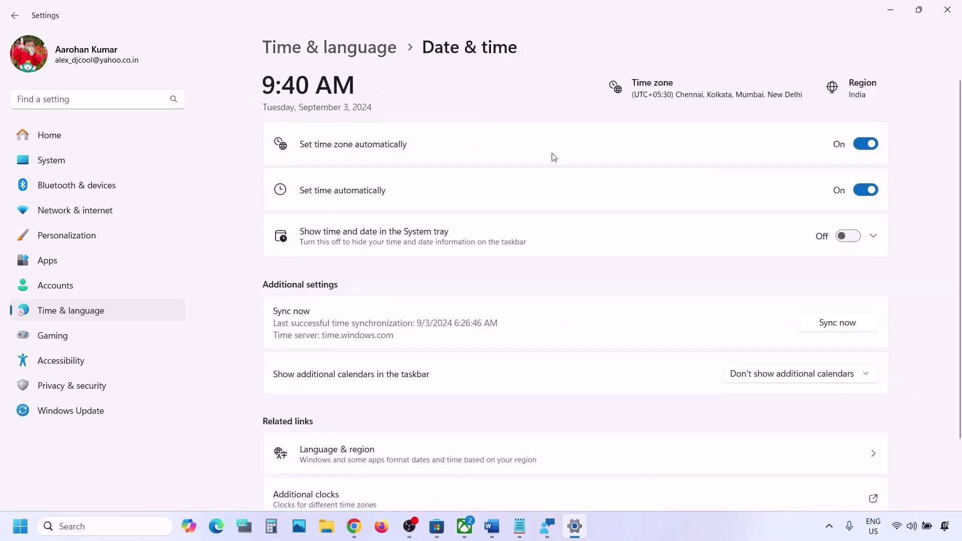
scroll(352, 157, down, 1)
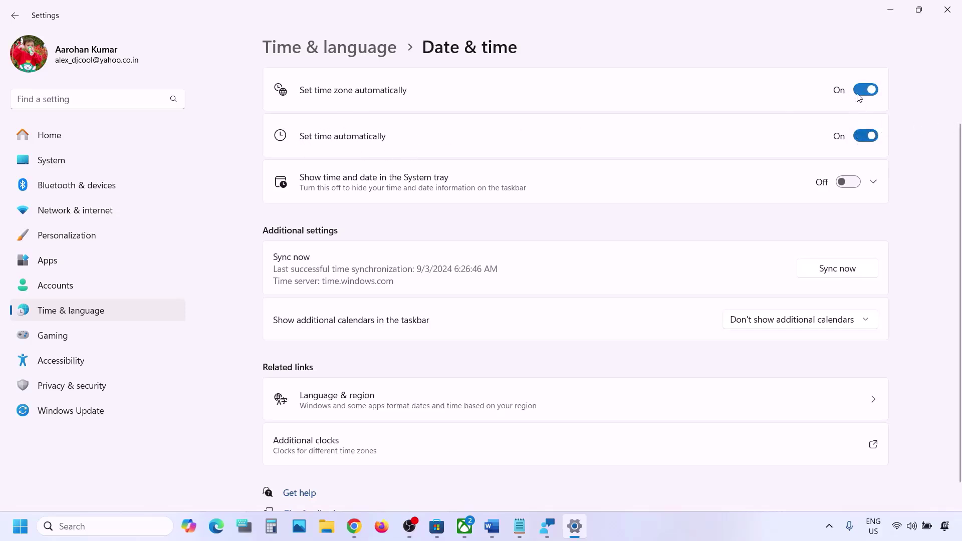
click(848, 270)
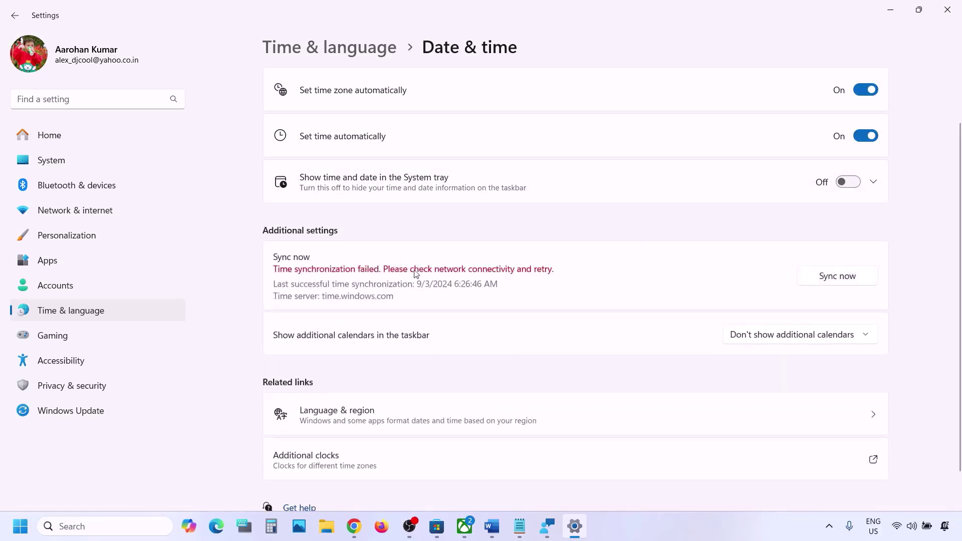
click(813, 274)
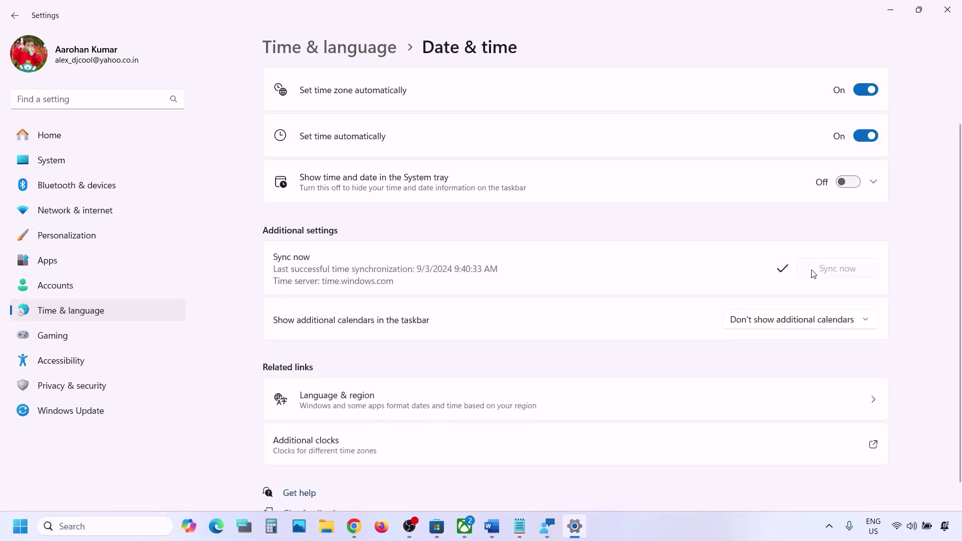
Keep India as the country or region in Language & region, then close Settings
click(65, 311)
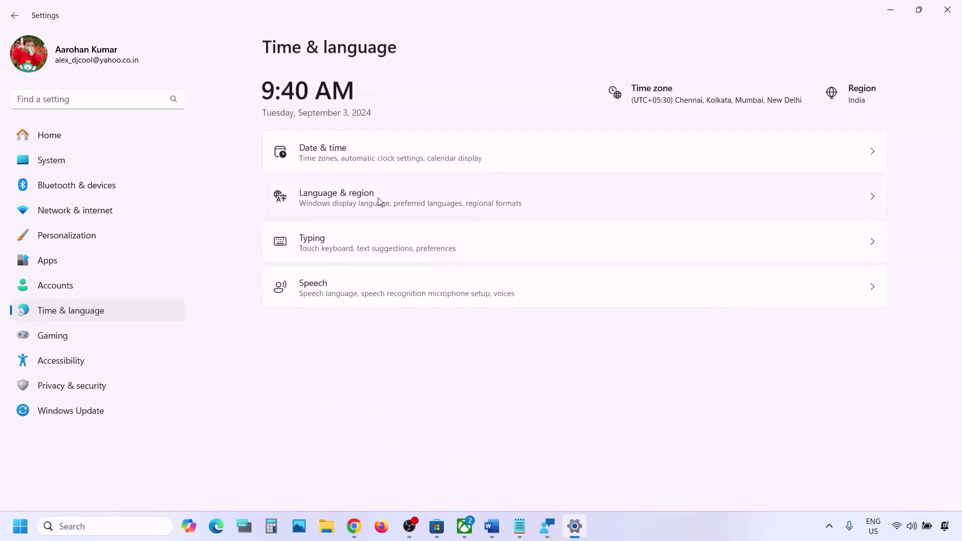
click(379, 202)
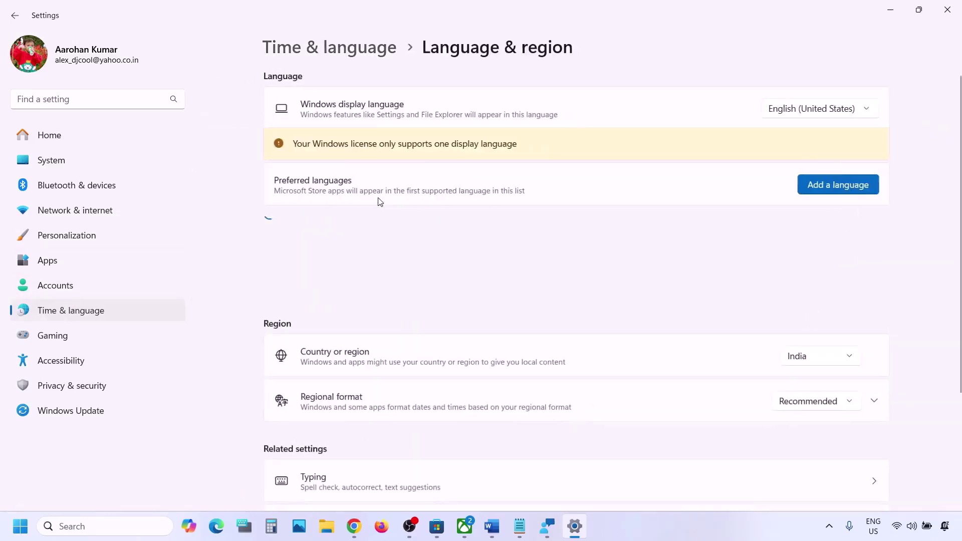
click(814, 363)
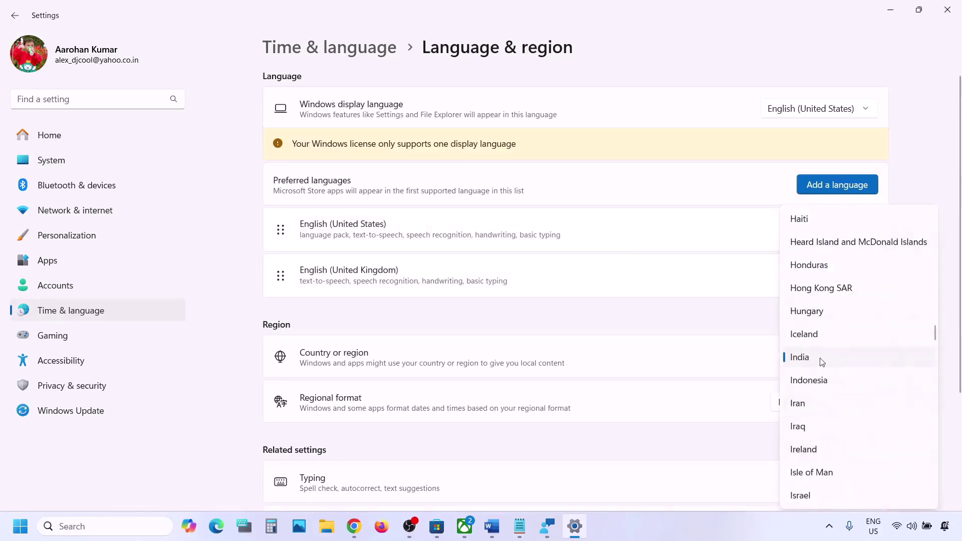
click(822, 361)
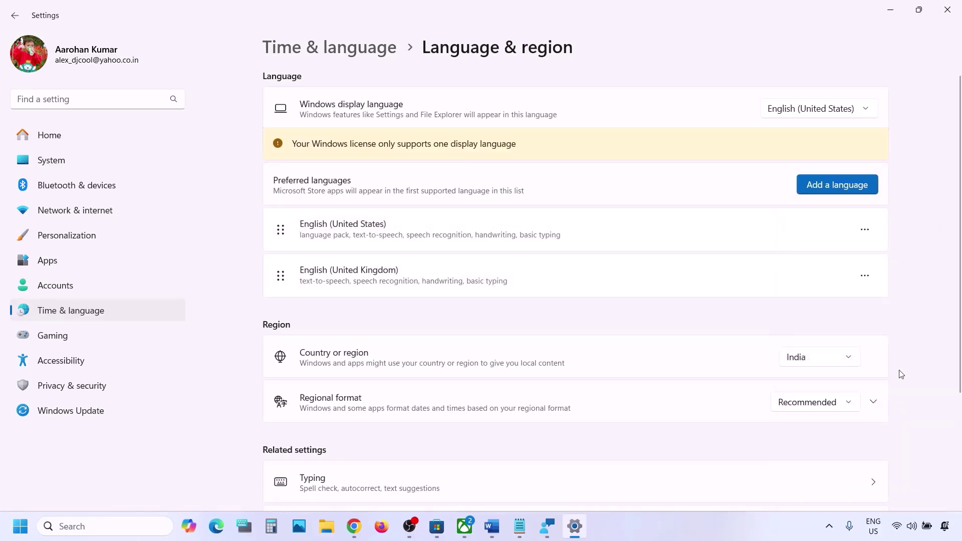
click(947, 10)
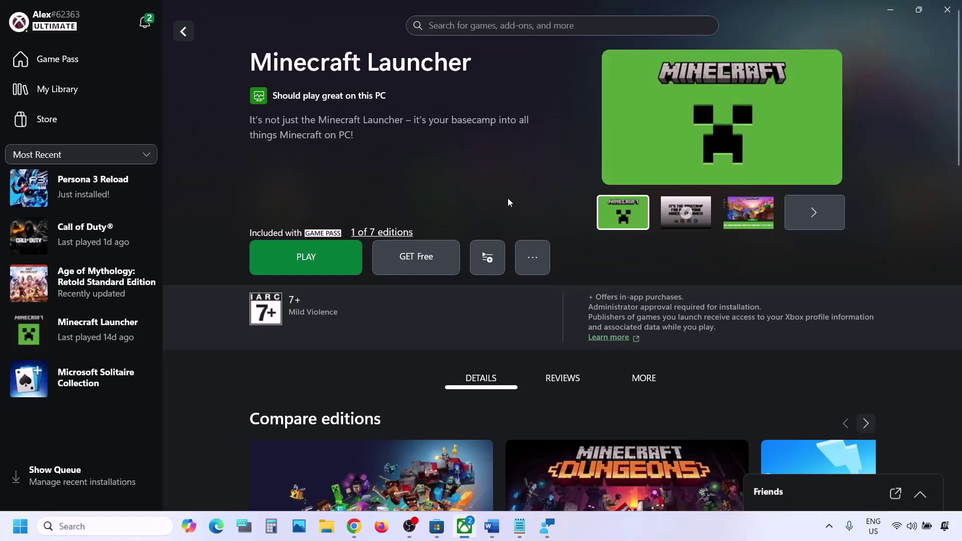
Highlight the Step 3 instruction text in the Word notes
click(491, 526)
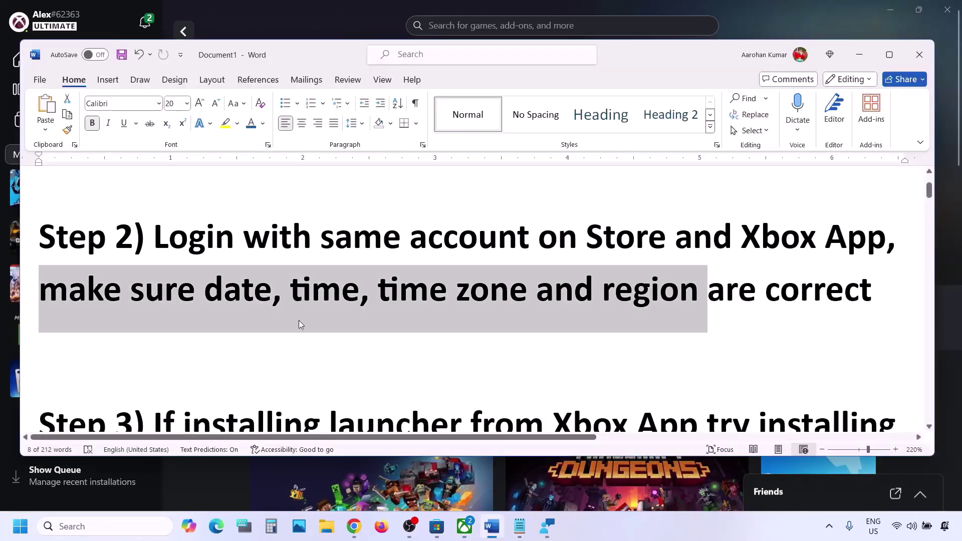
scroll(300, 321, down, 2)
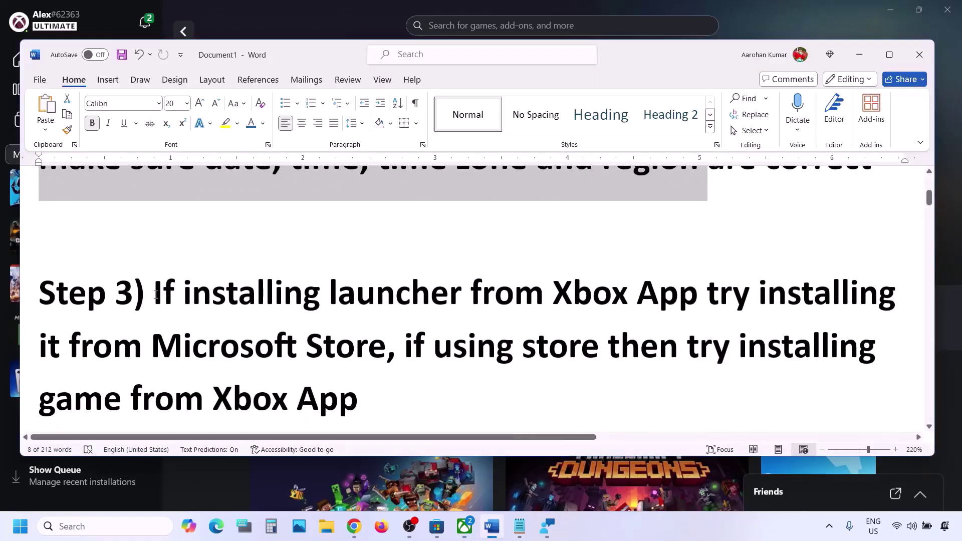
drag(154, 293, 387, 352)
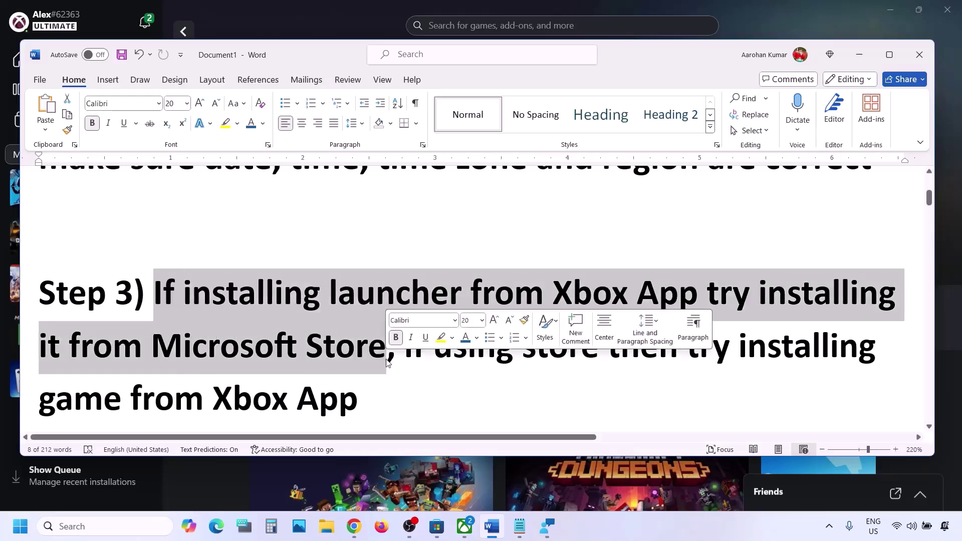
click(459, 526)
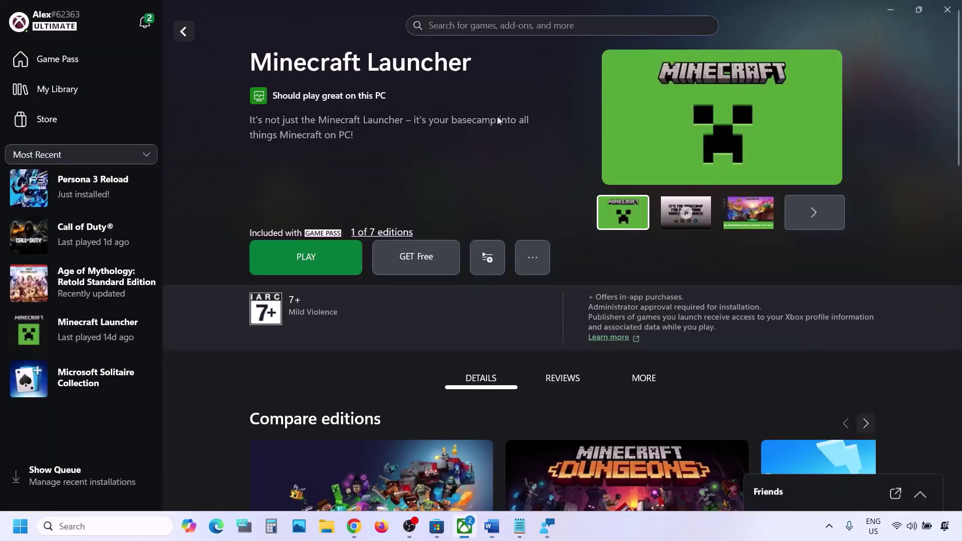
Reopen the Minecraft Launcher page in Microsoft Store from the search suggestions
click(436, 527)
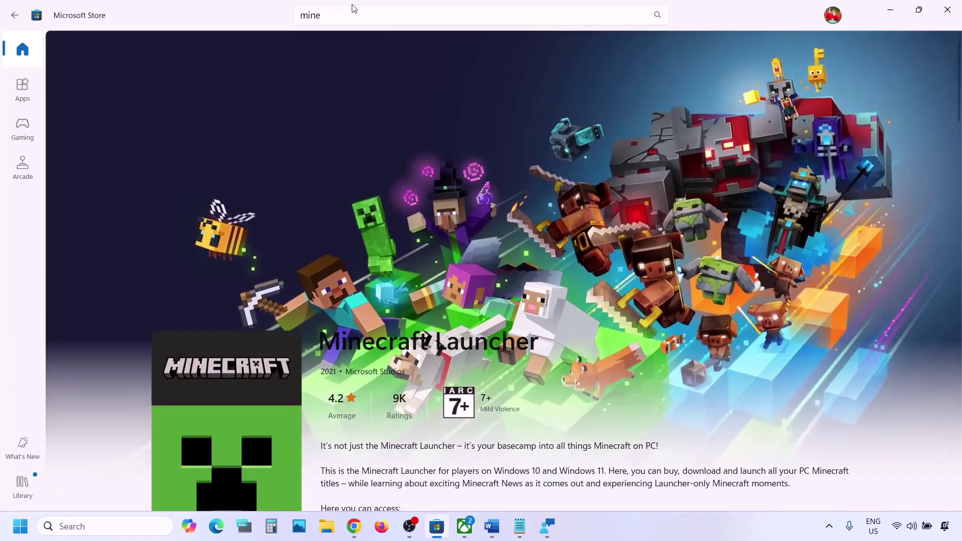
click(354, 10)
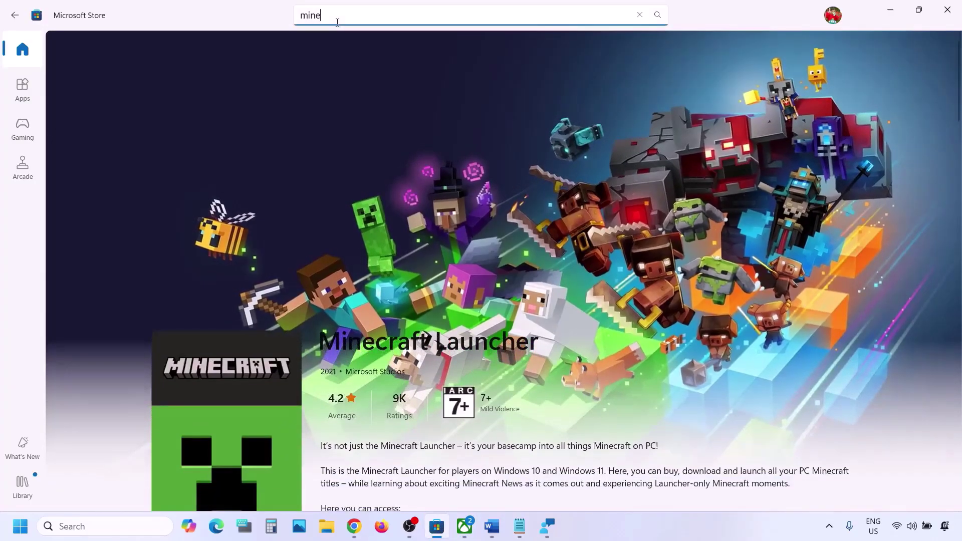
click(374, 149)
scroll(386, 250, down, 5)
scroll(393, 312, up, 3)
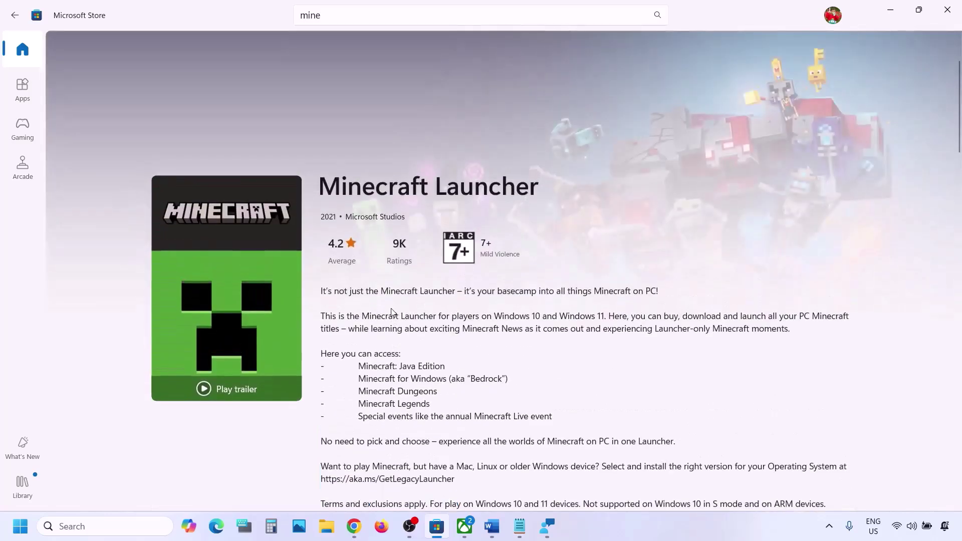
scroll(386, 361, down, 3)
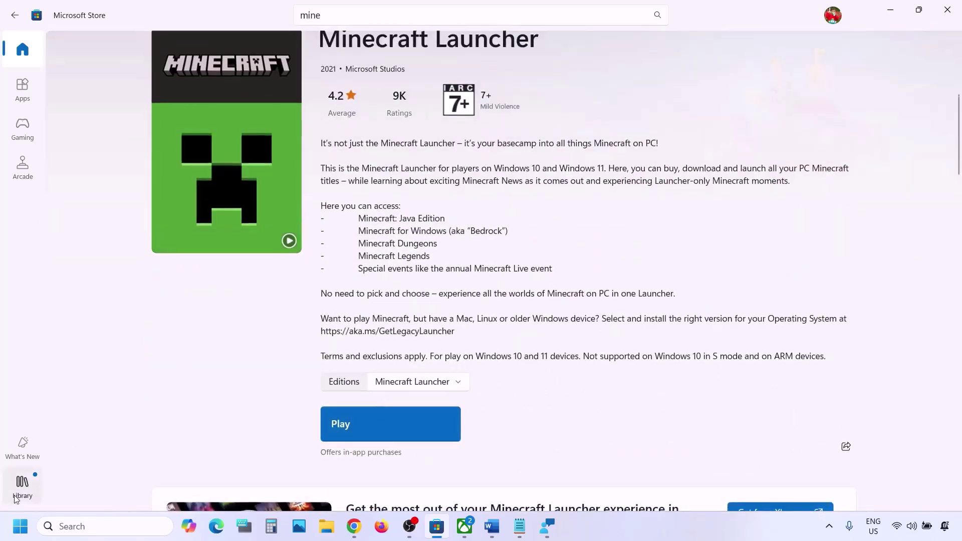
Browse the Library's Updates & downloads list of installed apps, starting from Xbox
click(22, 488)
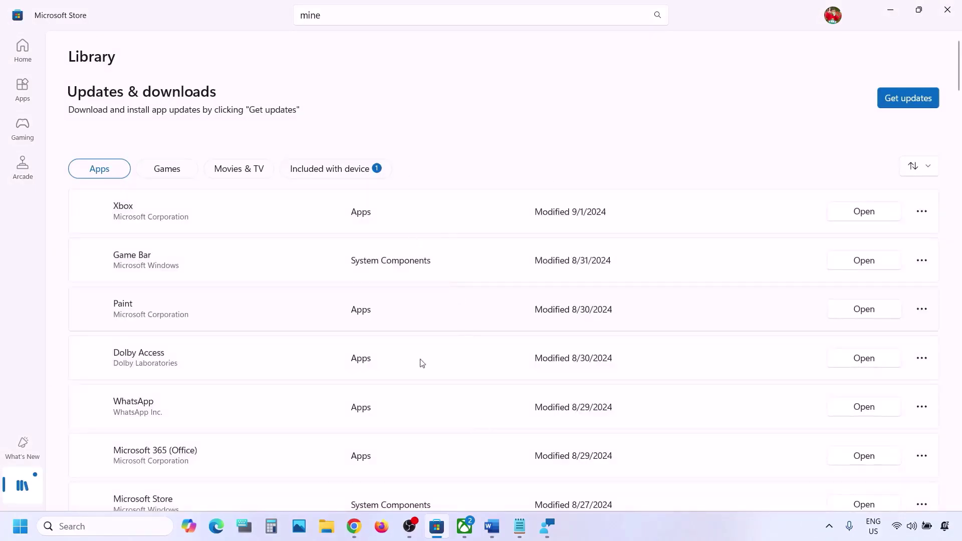
scroll(422, 363, down, 20)
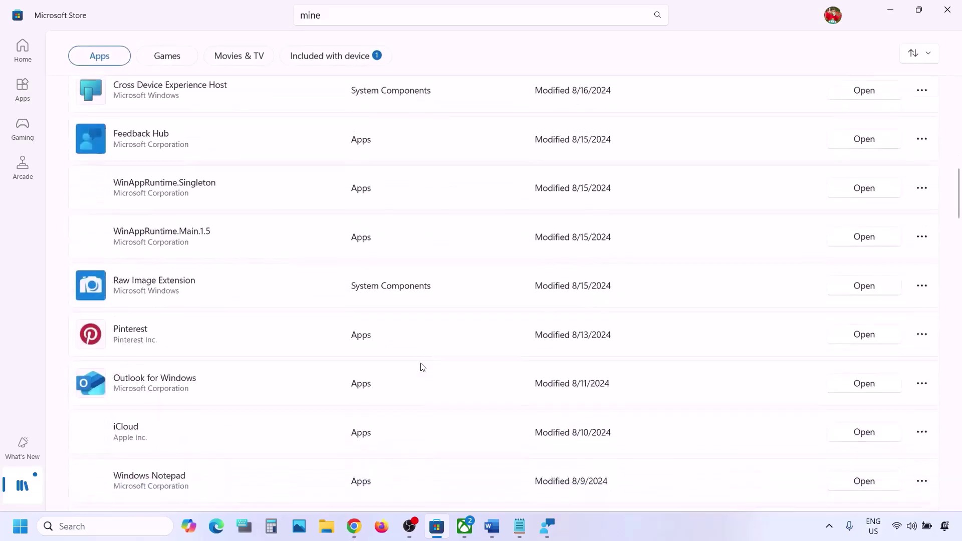
scroll(422, 367, down, 9)
scroll(422, 367, up, 10)
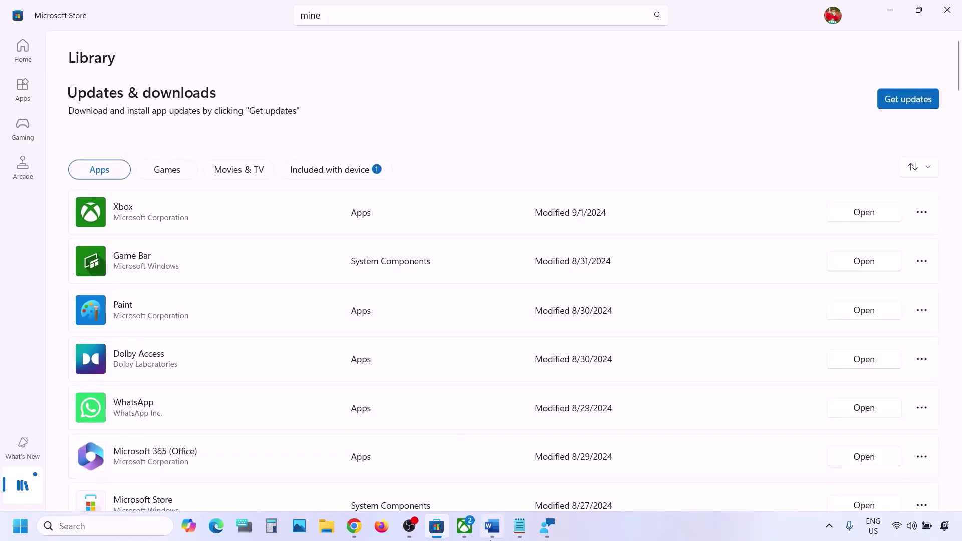
Mark 'using store then' and 'Xbox App' in the Step 3 text of the Word guide
click(496, 529)
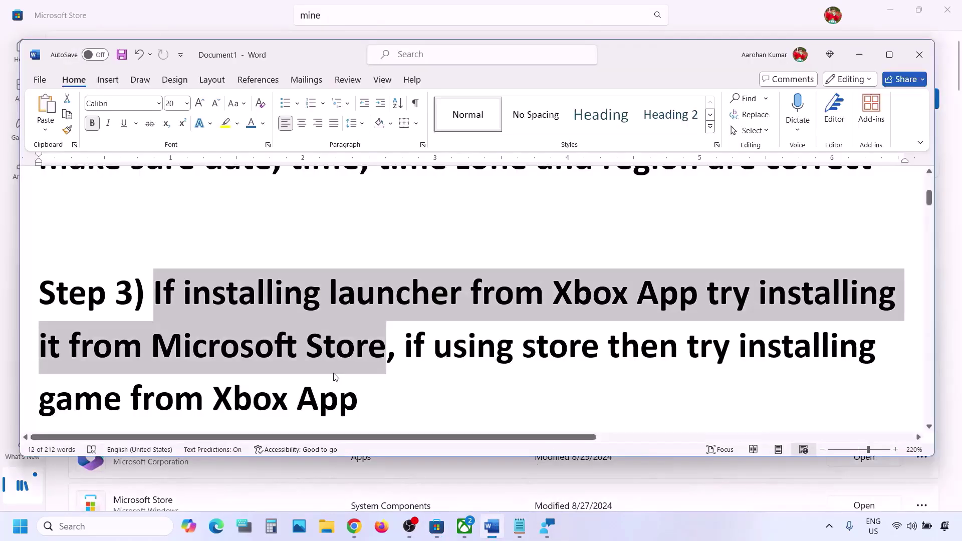
click(336, 375)
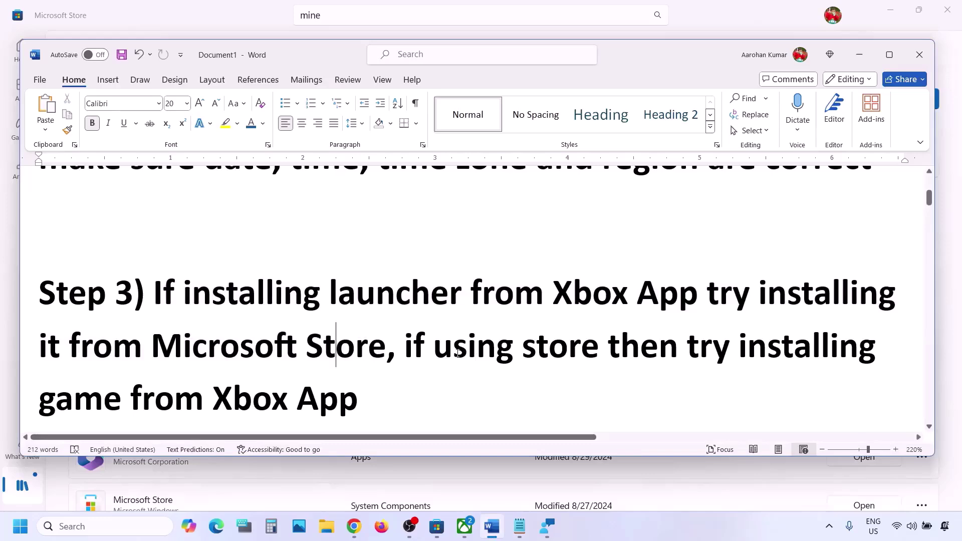
drag(465, 355, 679, 353)
drag(216, 401, 401, 400)
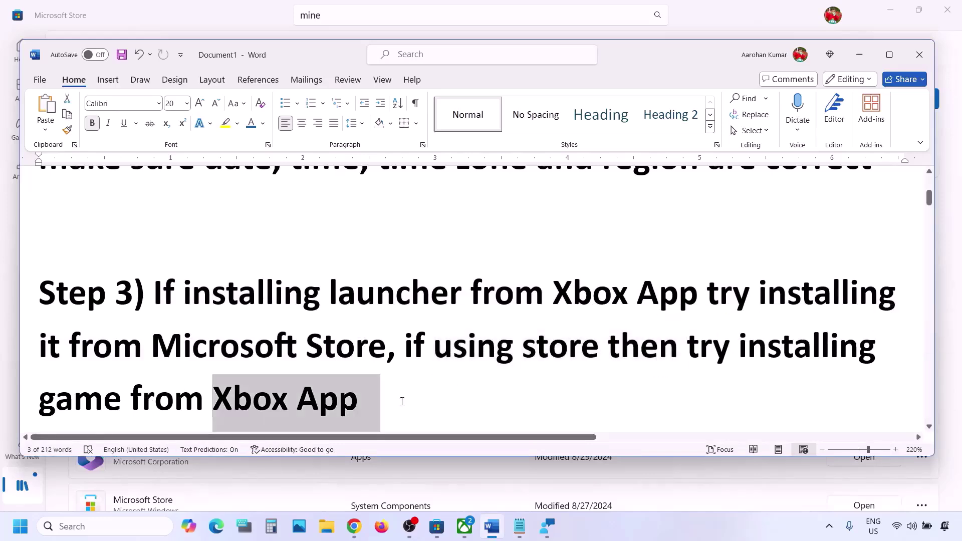
Start a Store search for Xbox, dismiss it, and return to Xbox's Minecraft Launcher page
click(465, 527)
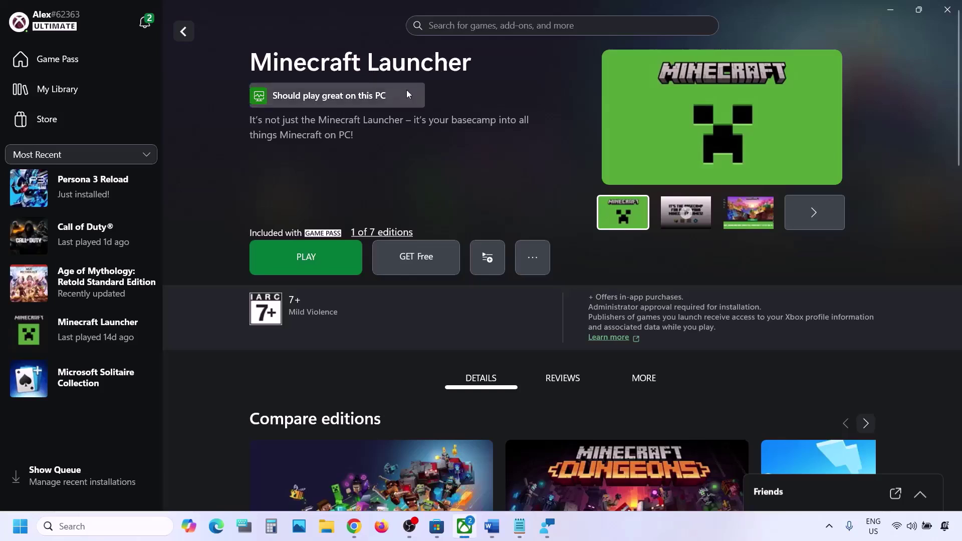
click(437, 527)
click(353, 22)
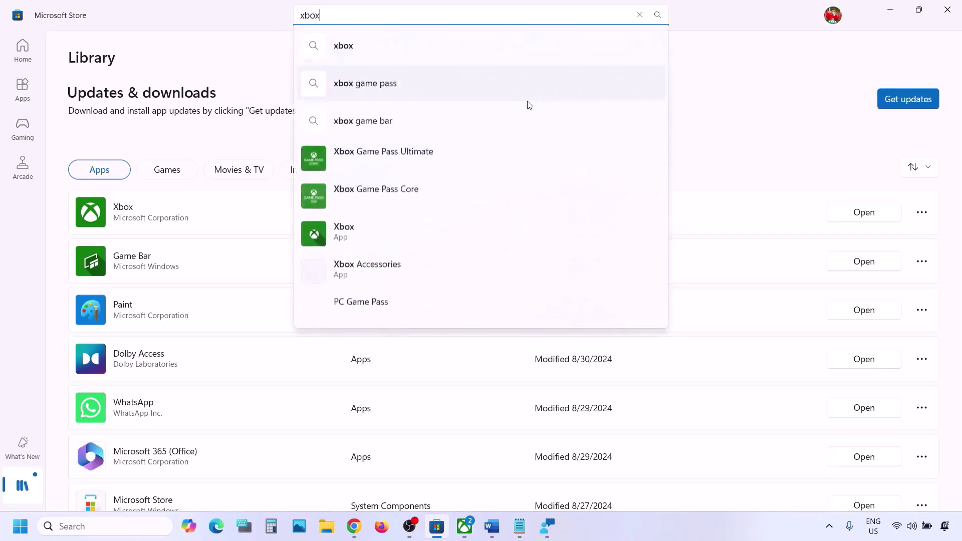
click(736, 112)
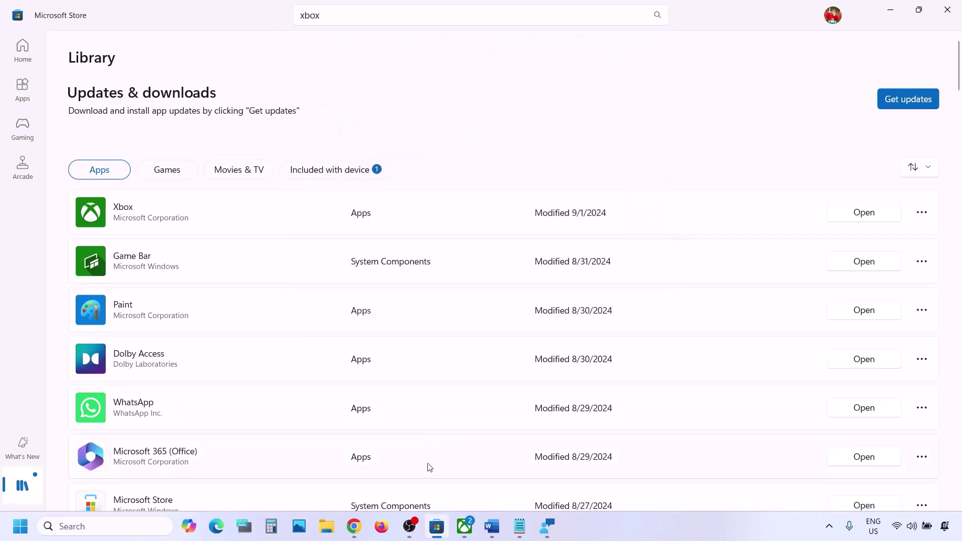
click(464, 526)
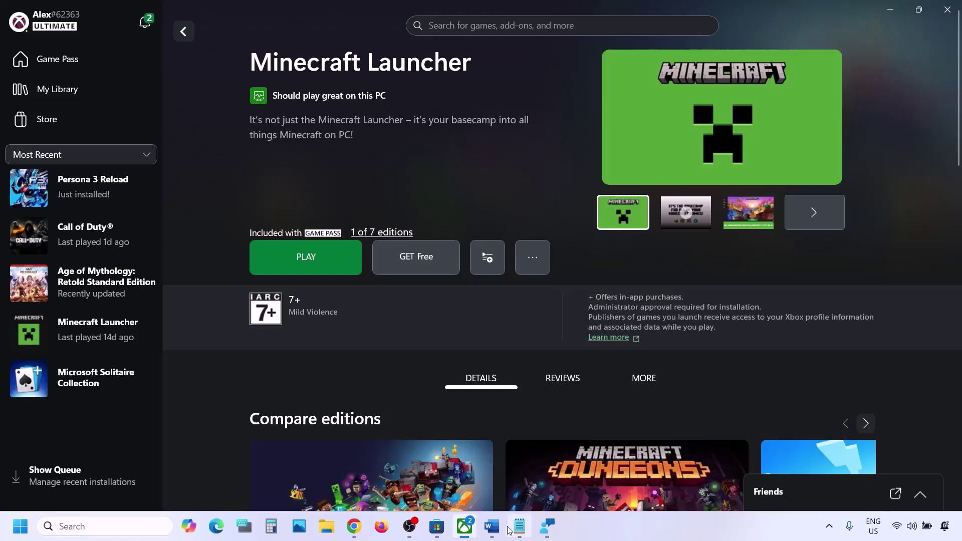
click(493, 526)
scroll(317, 304, down, 5)
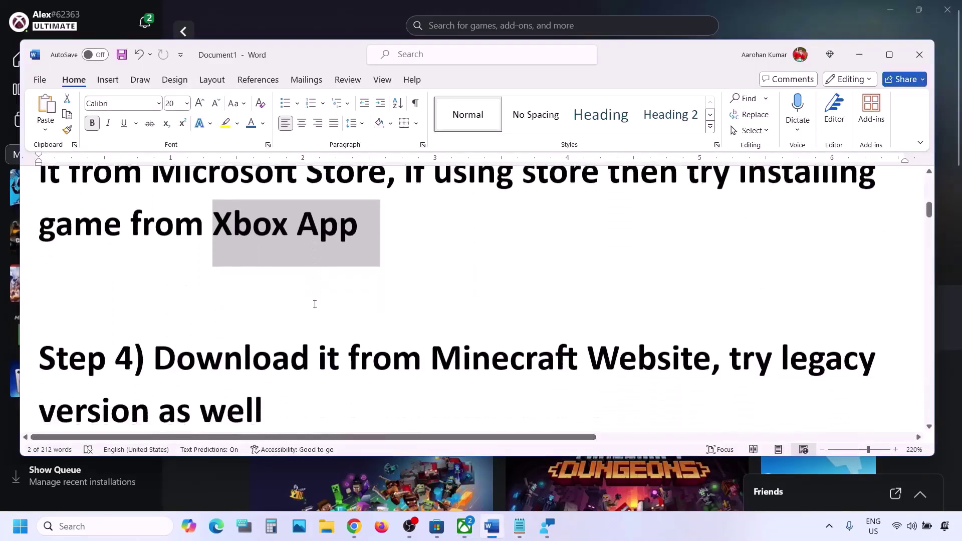
drag(290, 311, 618, 330)
scroll(618, 329, down, 3)
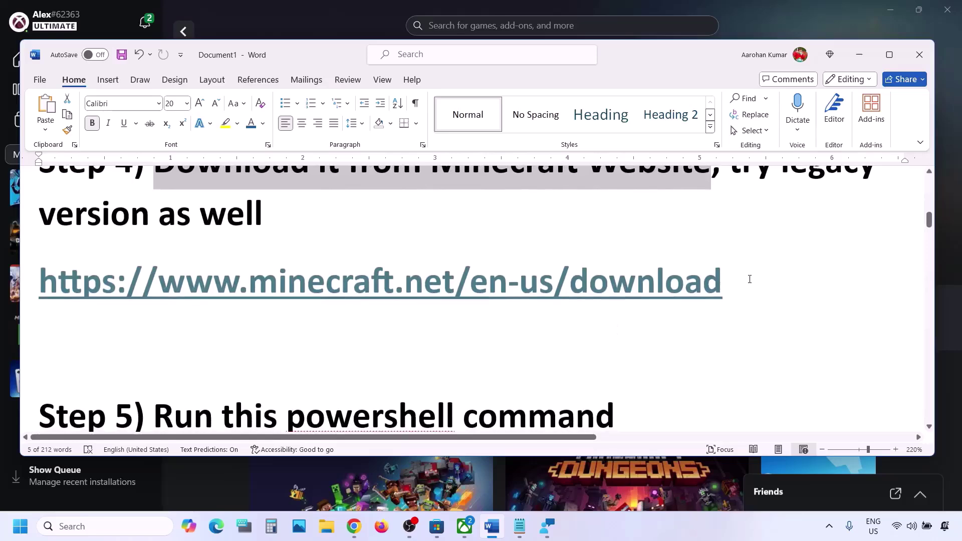
drag(747, 277, 239, 295)
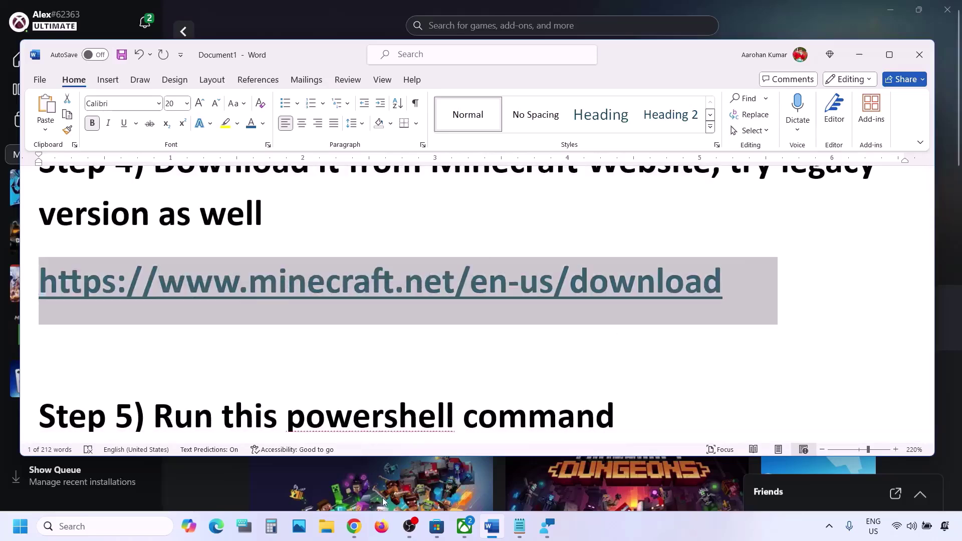
Load the minecraft.net download page in a new Chrome tab and cancel the Minecraft Updater
click(355, 526)
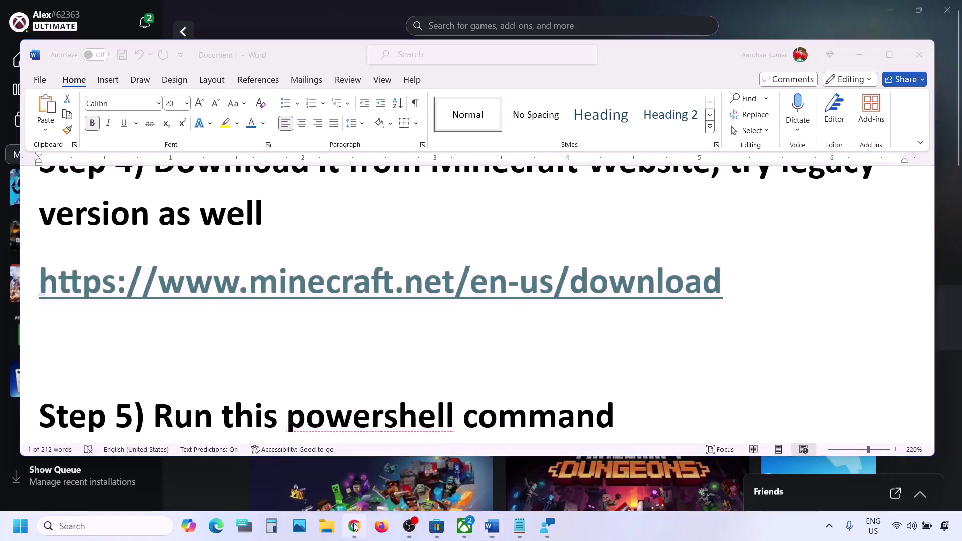
click(184, 12)
text(minecraft.net/en-us/download)
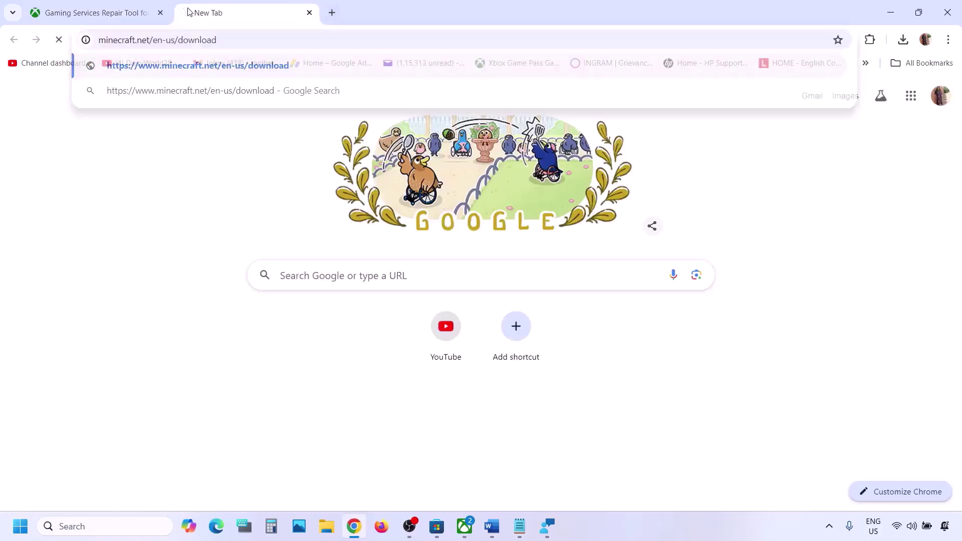
key(Return)
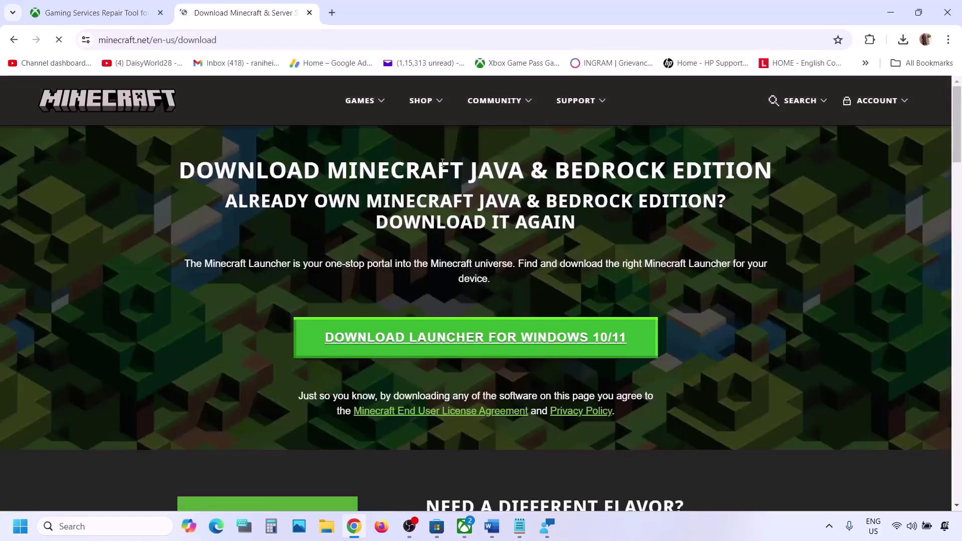
click(472, 338)
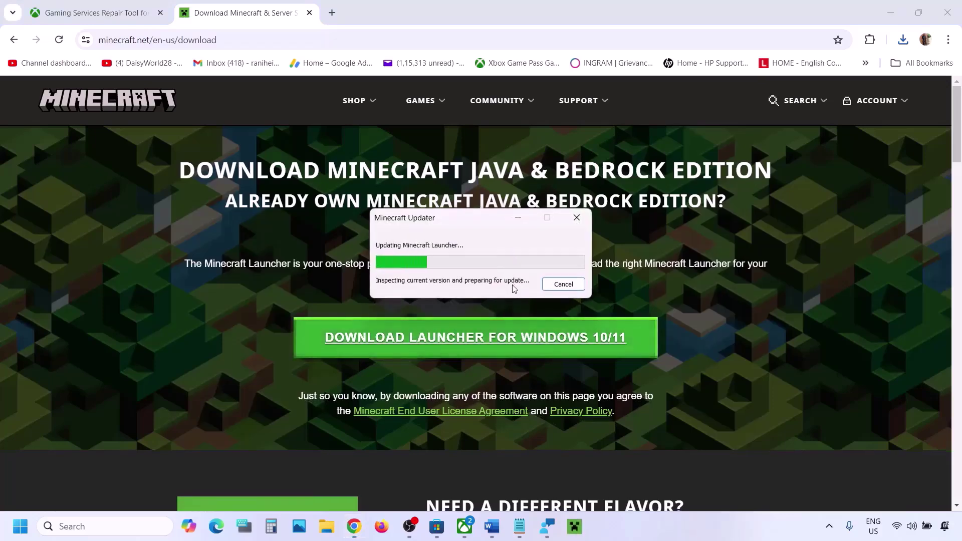
click(552, 283)
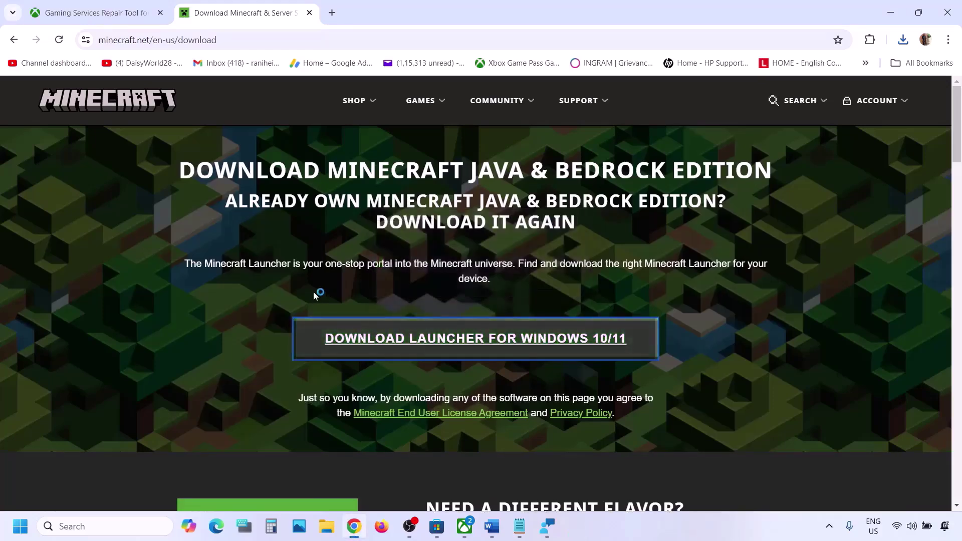
scroll(314, 292, down, 5)
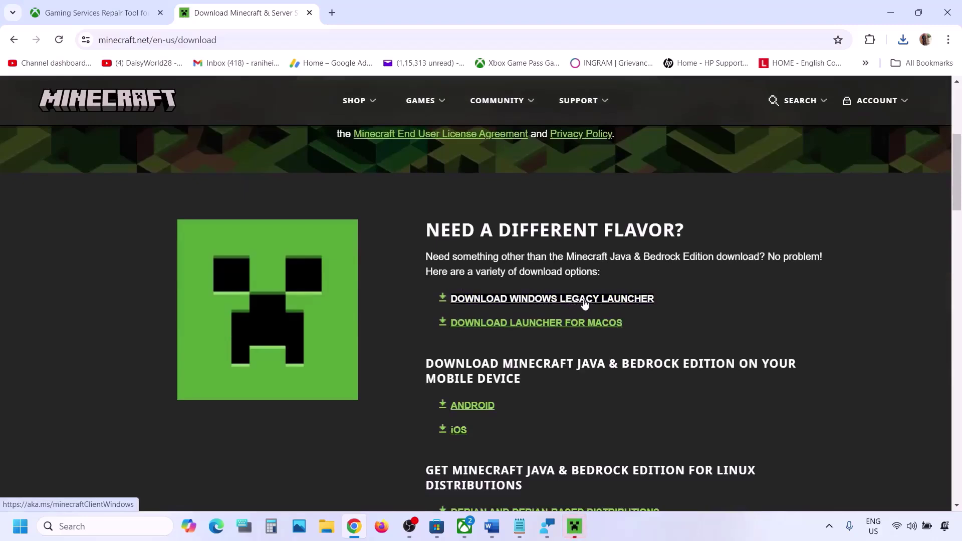
Download the Windows legacy launcher and install it with the default destination folder
click(584, 300)
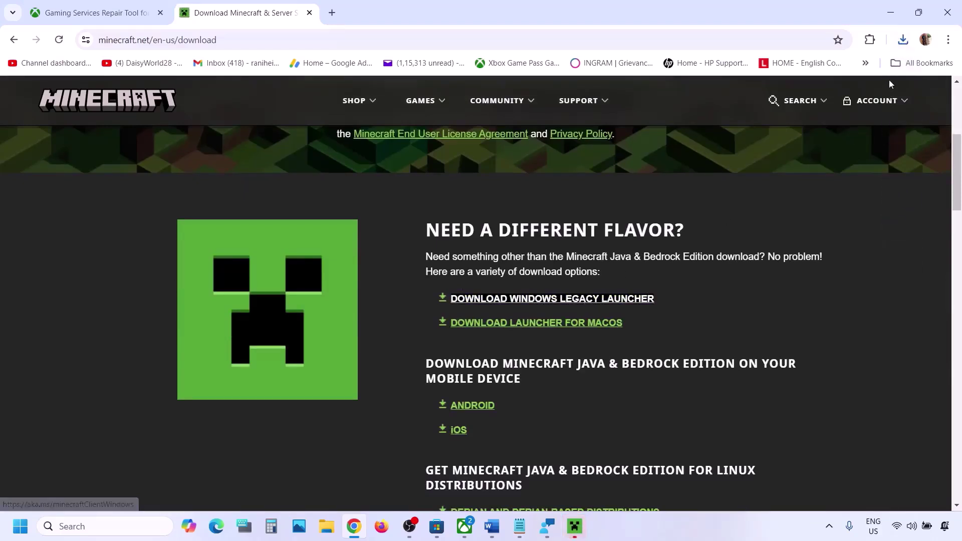
click(902, 42)
click(776, 109)
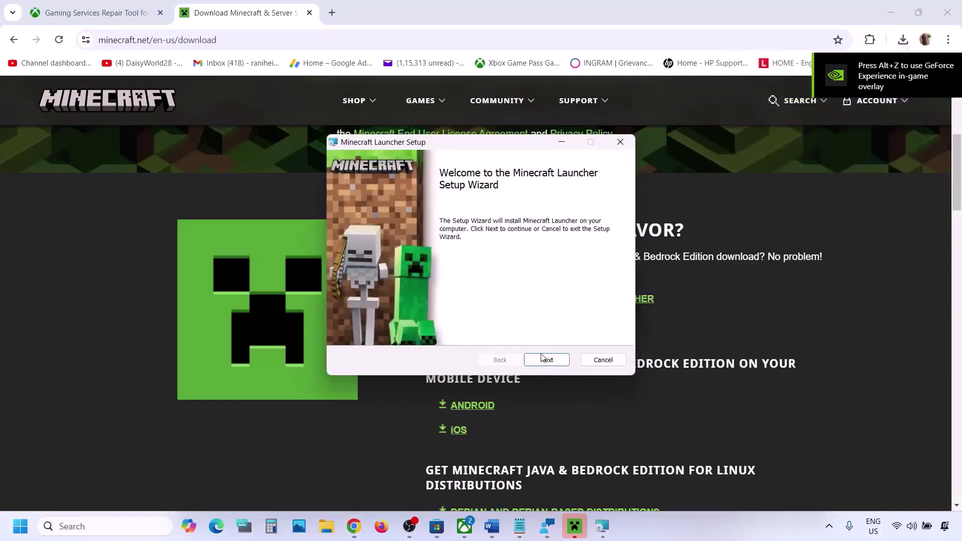
click(542, 360)
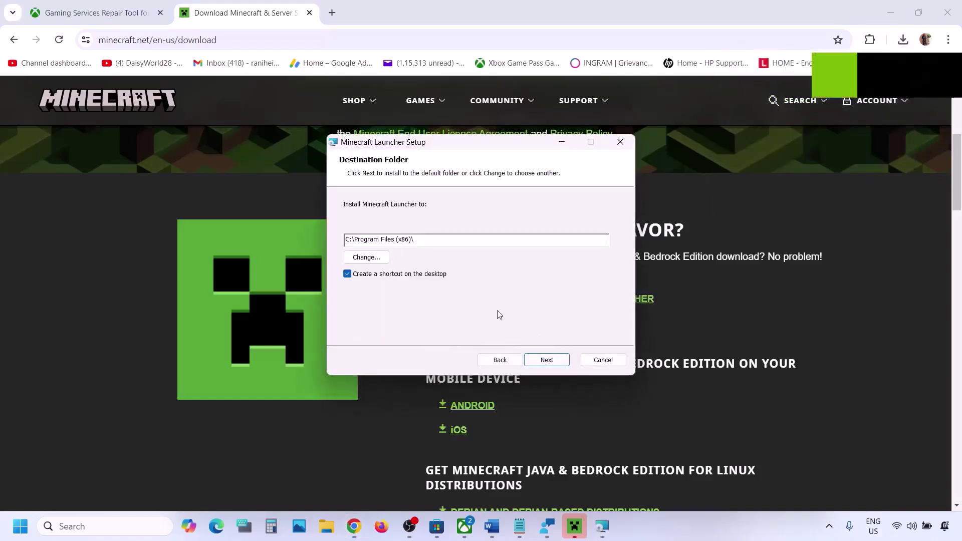
click(560, 363)
click(550, 361)
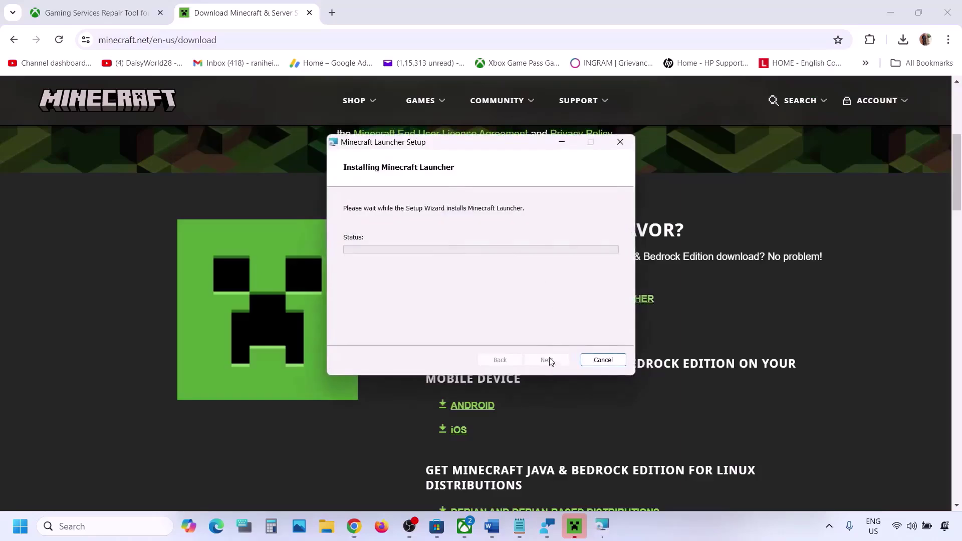
click(491, 526)
scroll(361, 333, down, 3)
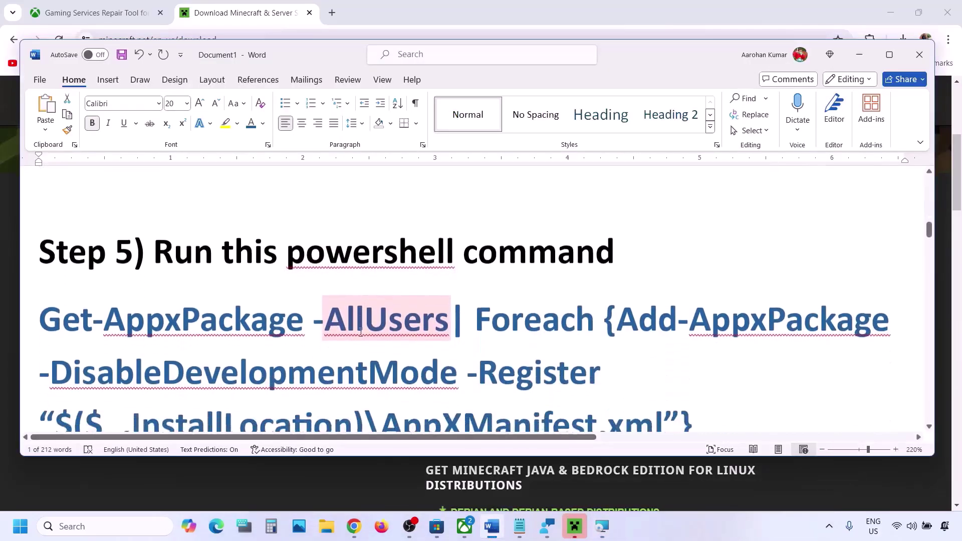
Copy the Step 5 Get-AppxPackage -AllUsers | Foreach Add-AppxPackage command from Word
scroll(374, 315, down, 1)
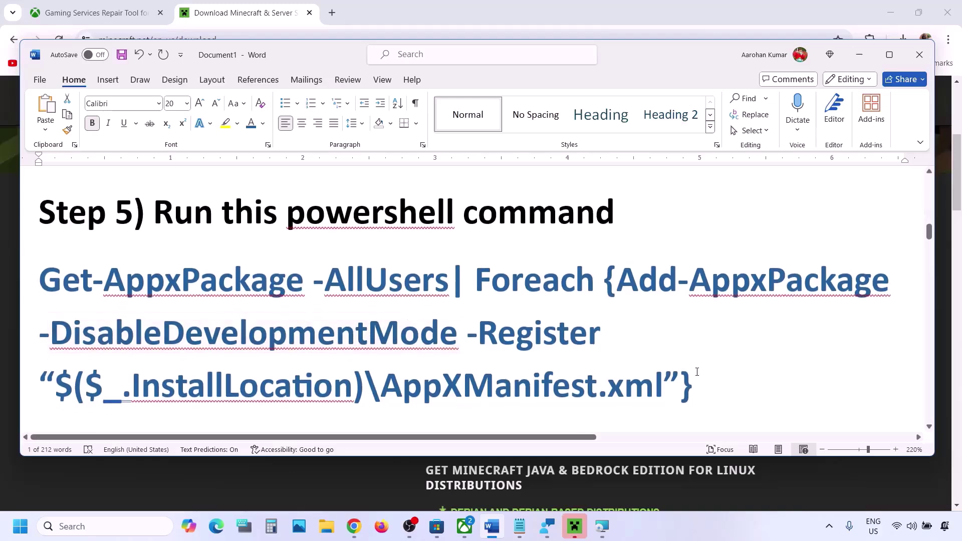
drag(703, 375, 40, 281)
key(super+c)
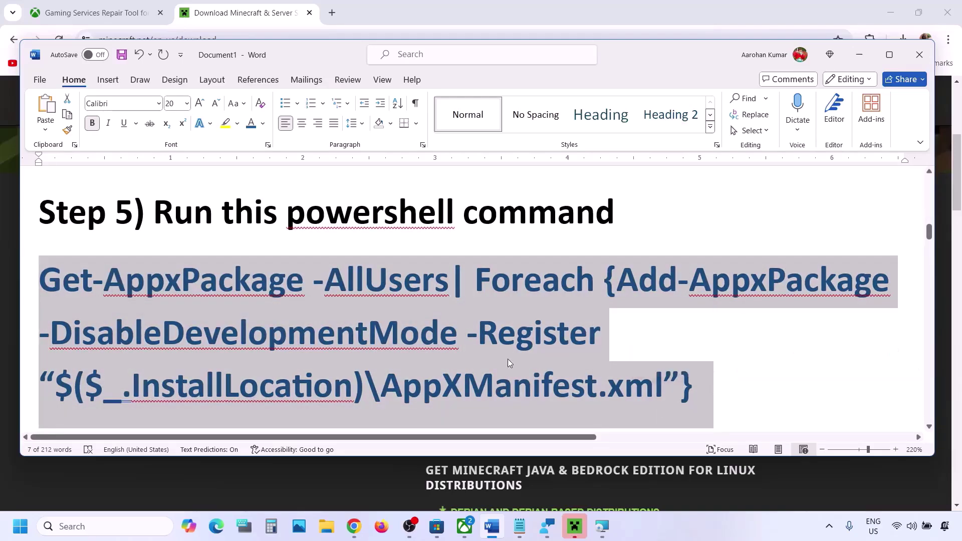
right_click(507, 359)
click(540, 142)
Search for powershell and run Windows PowerShell as administrator
click(112, 535)
text(power)
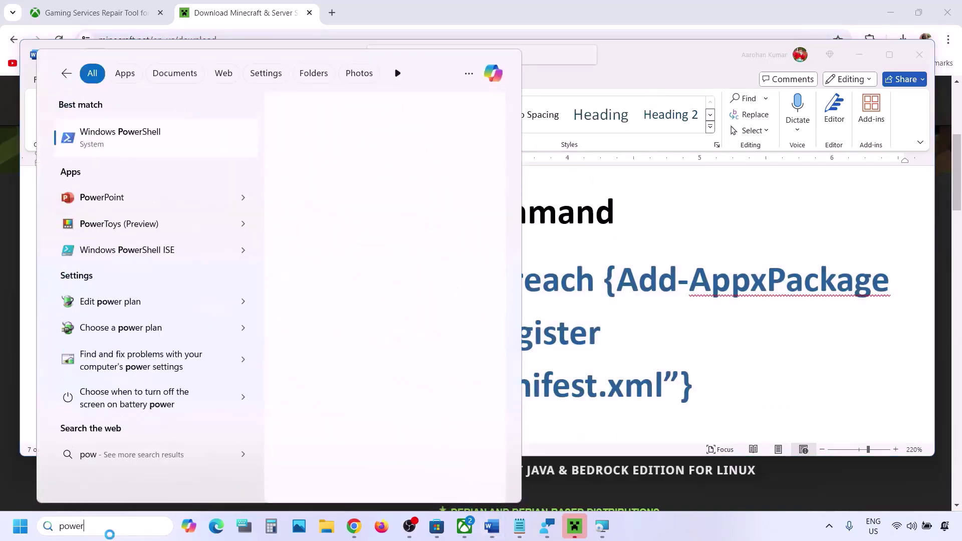
text(shell)
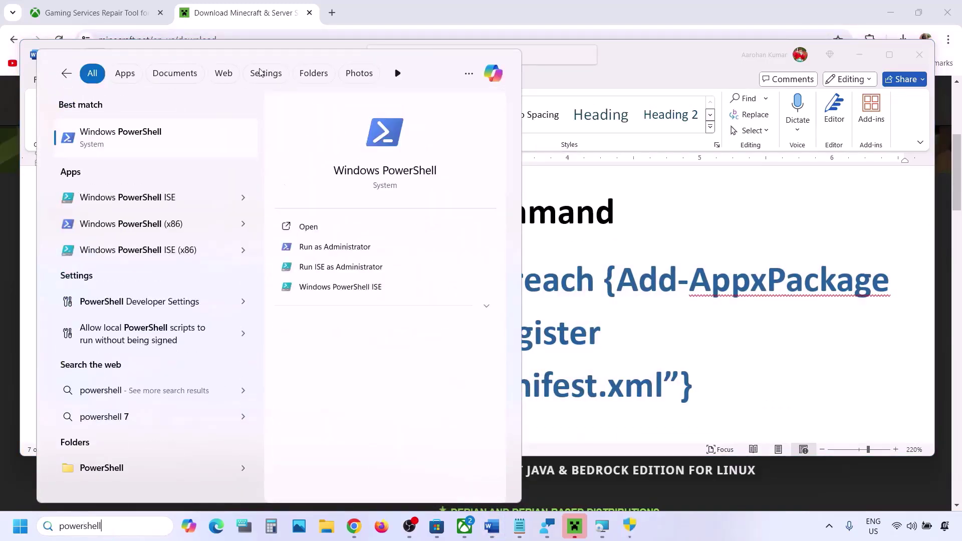
right_click(122, 146)
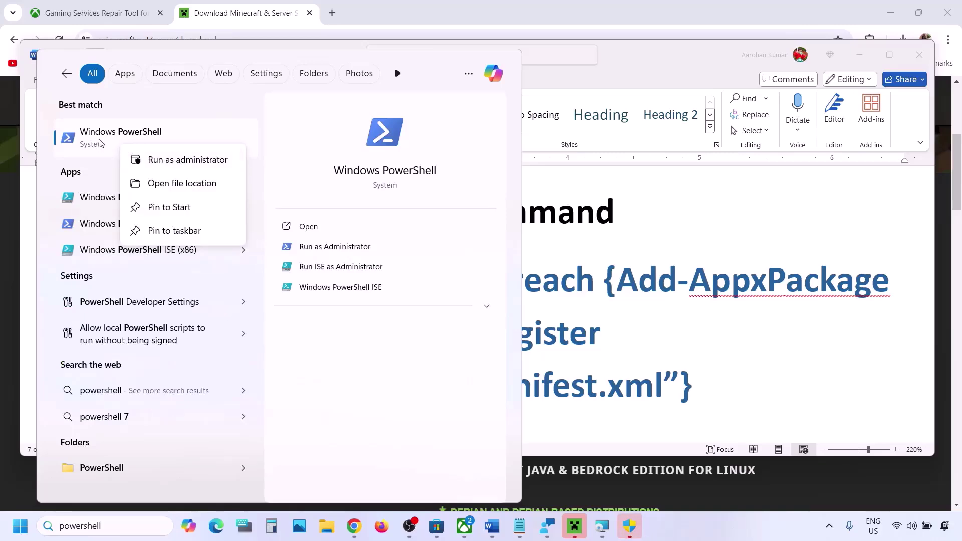
click(178, 159)
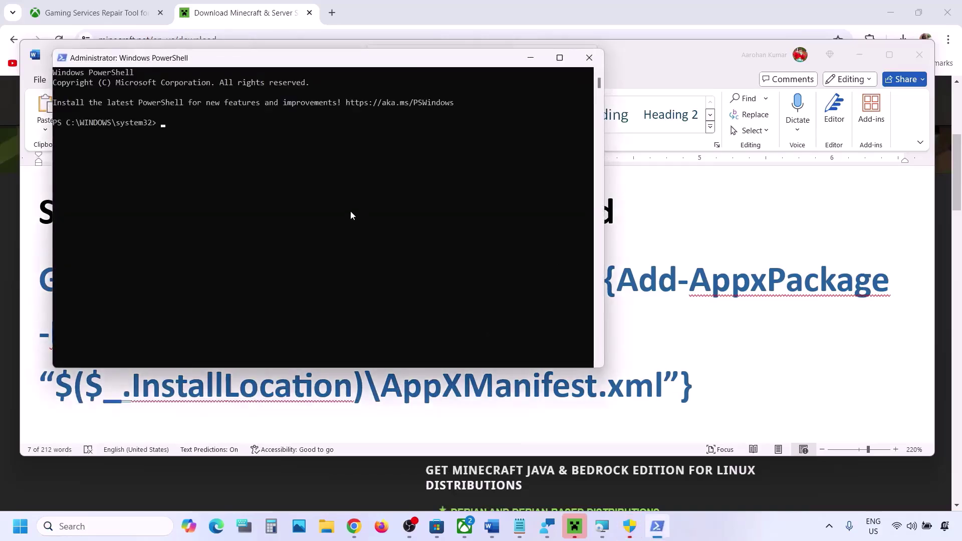
Paste and run the Get-AppxPackage re-register command in admin PowerShell, then return to the Word guide
right_click(351, 215)
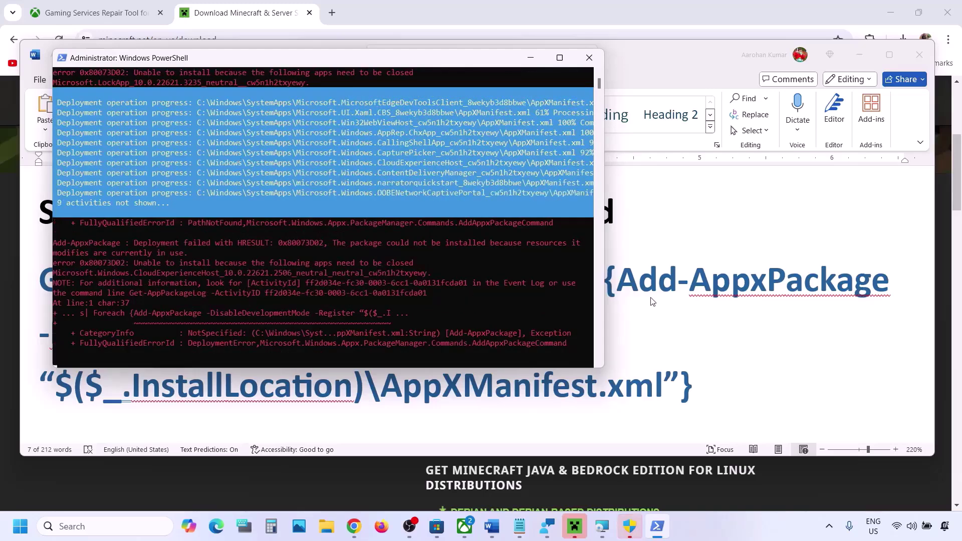
key(alt+Tab)
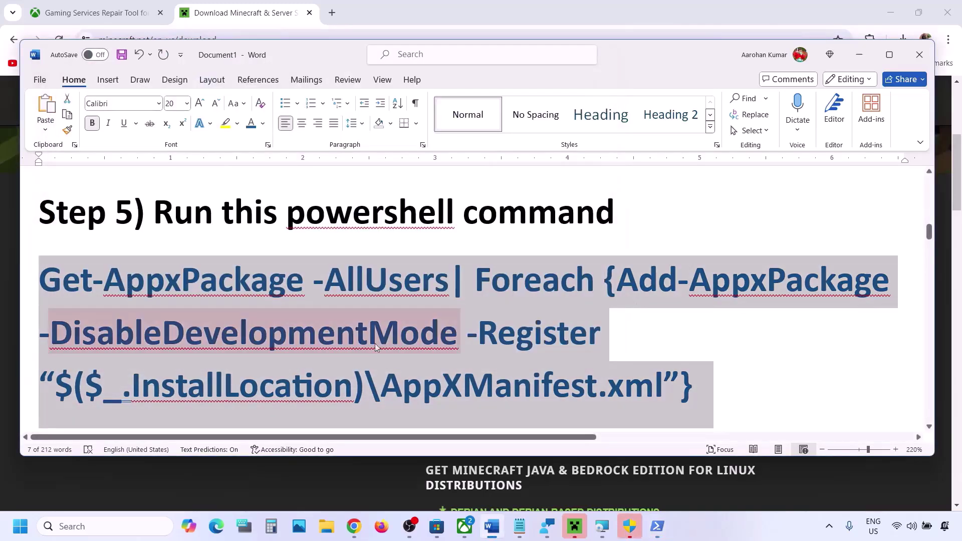
Open the Start menu's power options, then dismiss them and return to Word
click(19, 527)
click(366, 493)
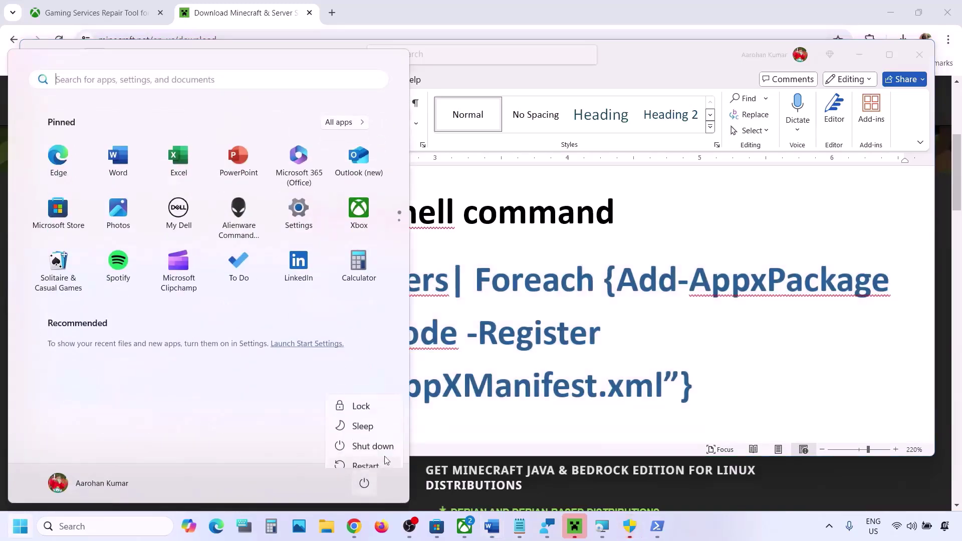
click(544, 342)
click(544, 341)
Check Step 6's Store cache path, selecting 'Packages', and bring up File Explorer
scroll(545, 342, down, 5)
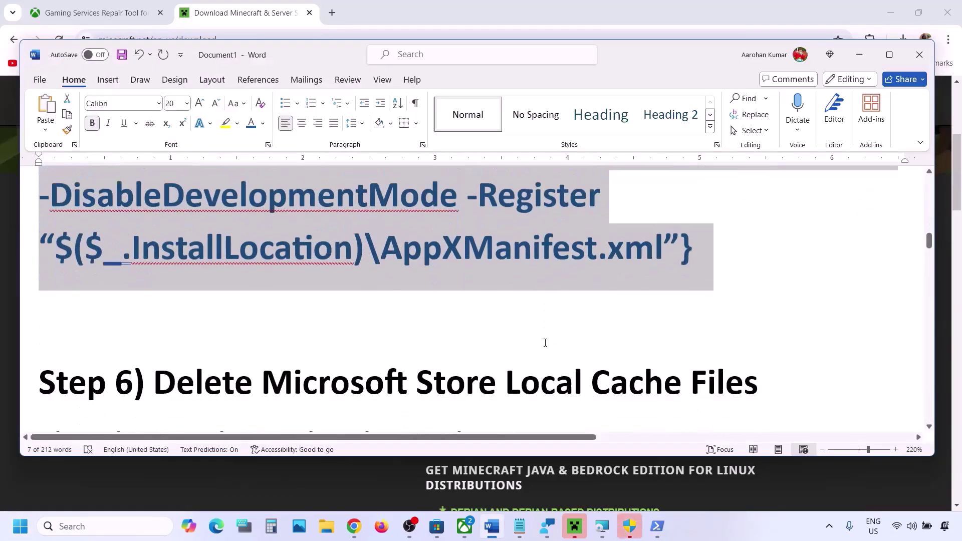
scroll(545, 340, up, 1)
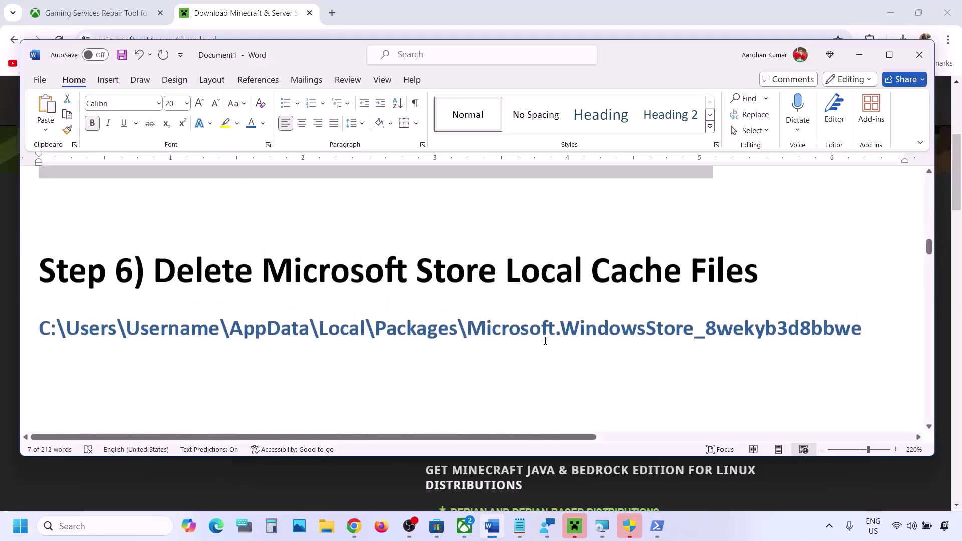
double_click(637, 274)
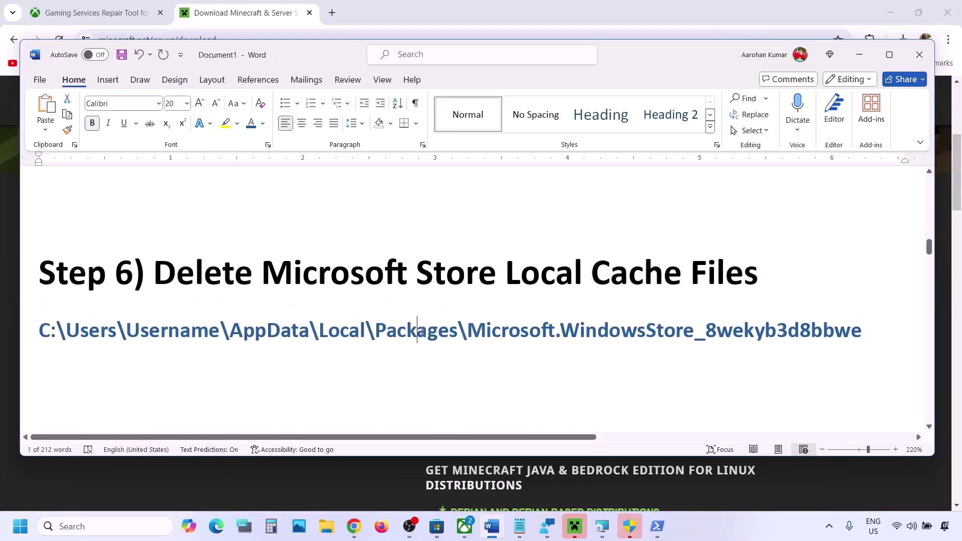
double_click(418, 331)
click(330, 533)
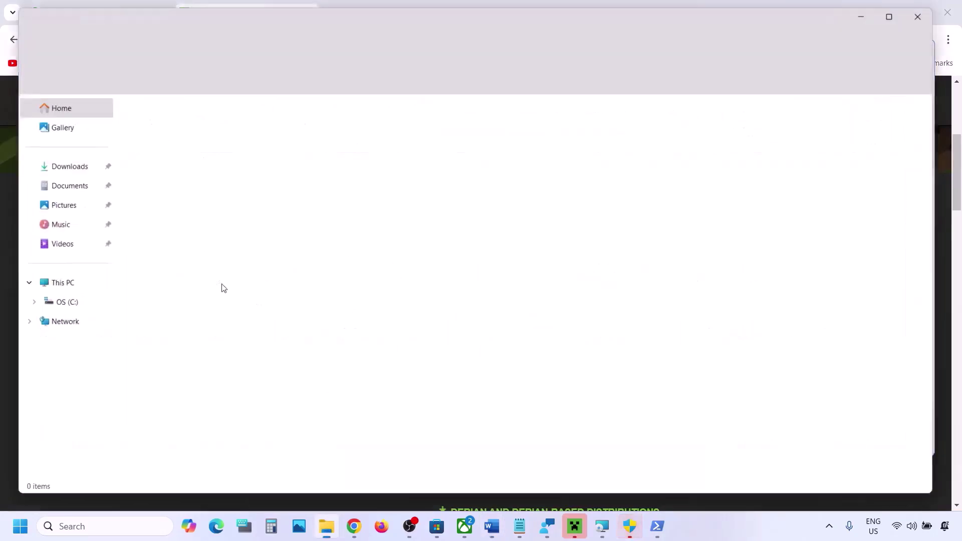
Browse This PC > OS (C:) > Users > the user profile and open its AppData folder
click(58, 286)
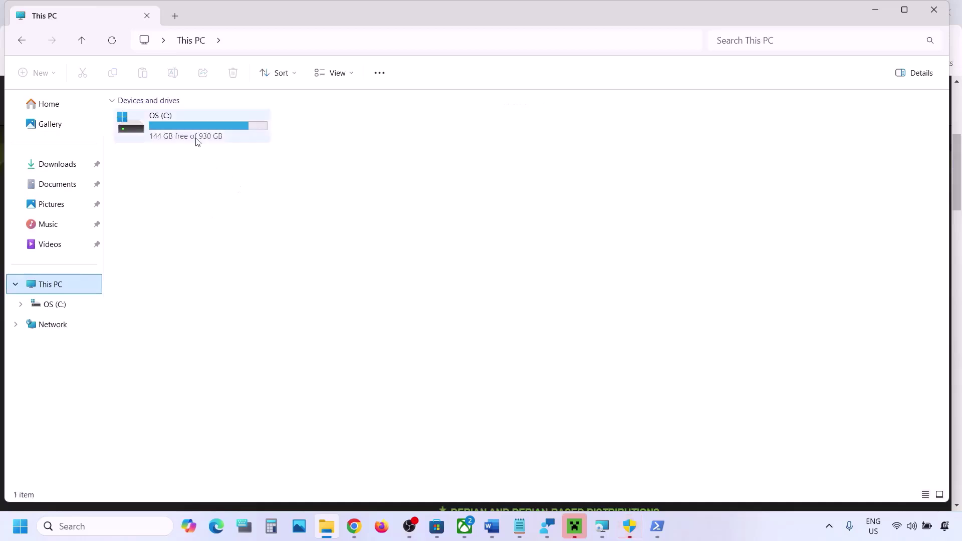
double_click(196, 140)
scroll(204, 328, down, 1)
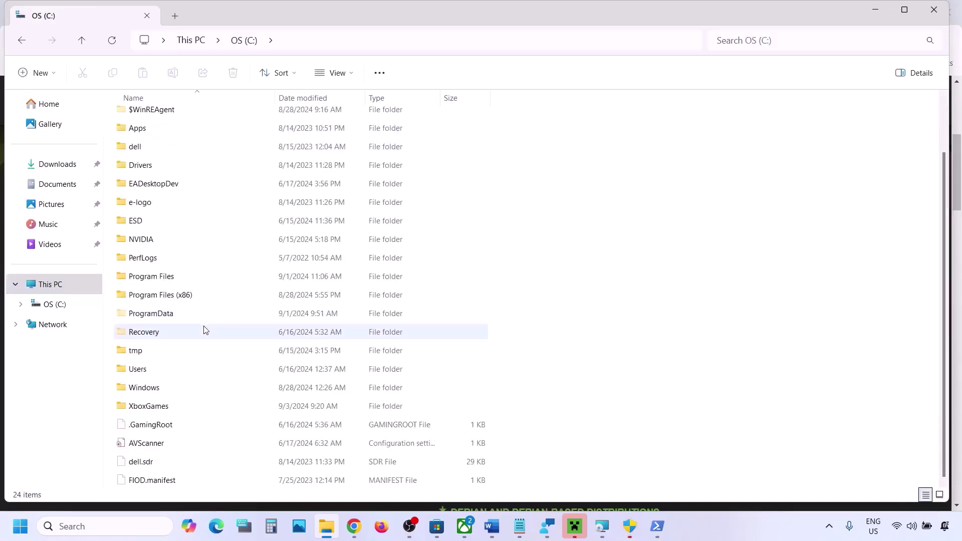
double_click(144, 369)
click(147, 122)
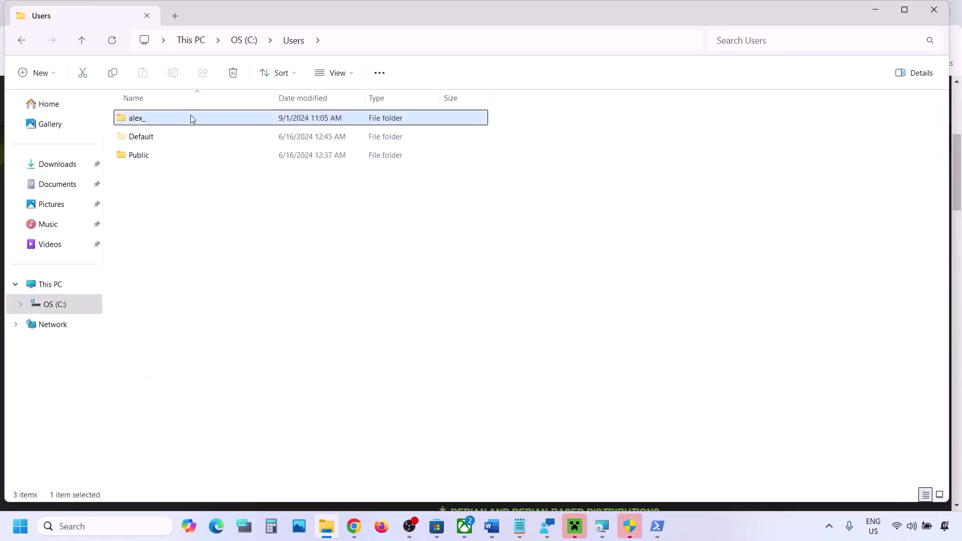
double_click(181, 119)
click(145, 240)
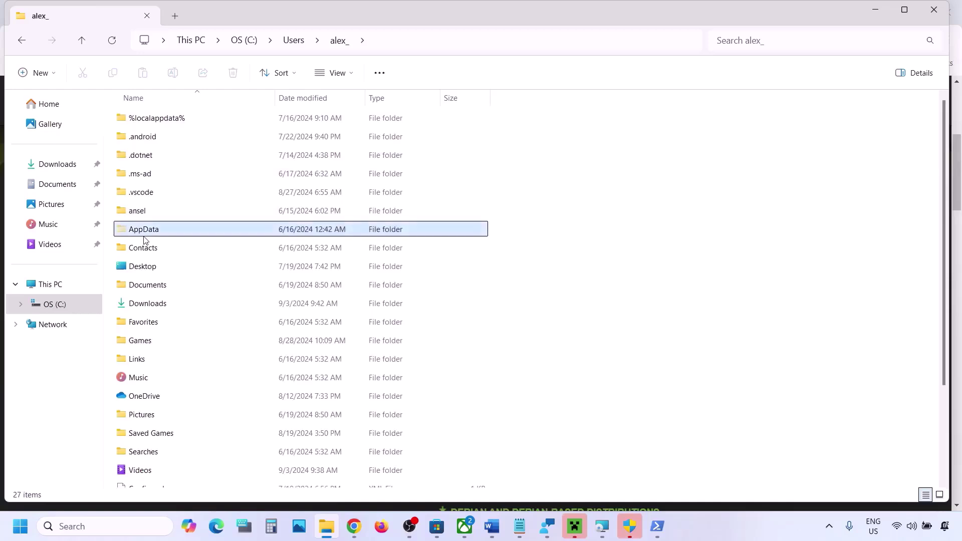
click(351, 74)
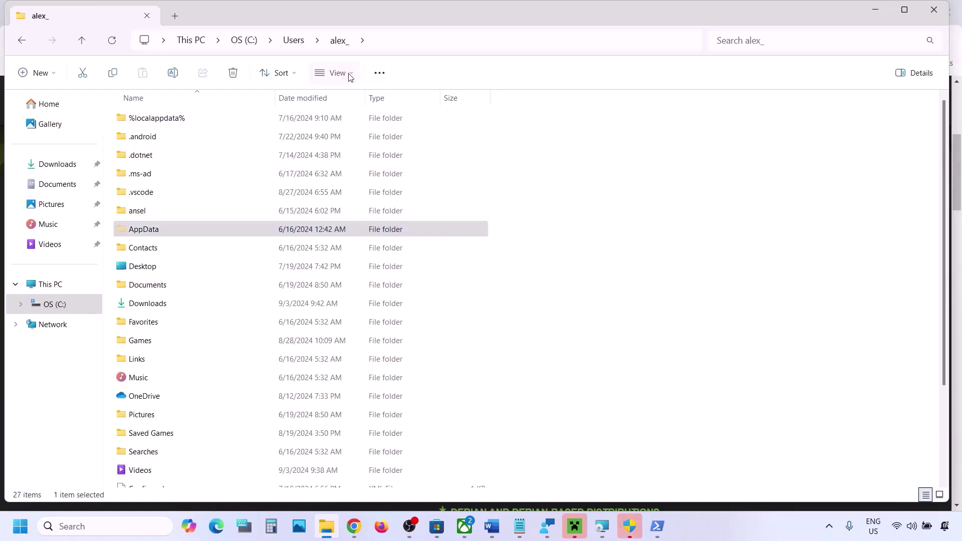
mouse_move(338, 312)
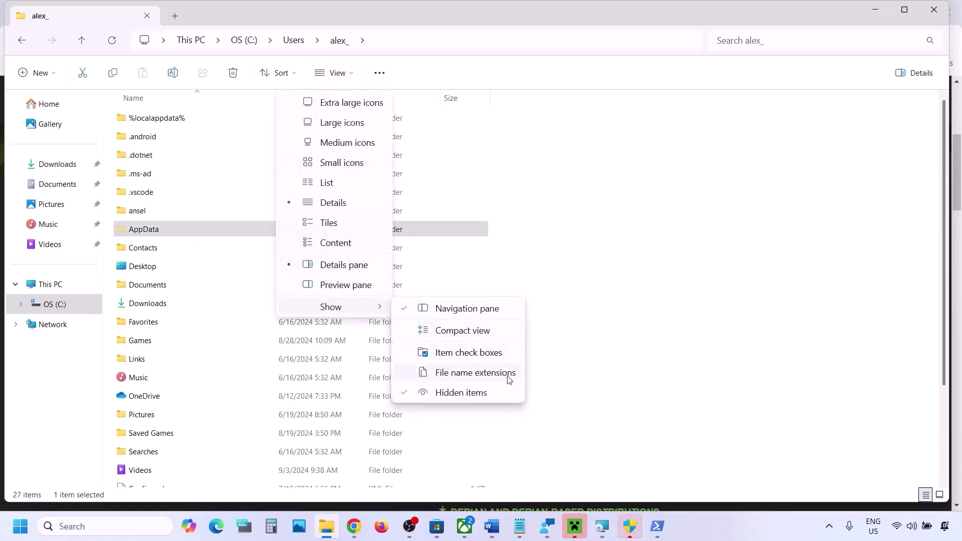
double_click(179, 233)
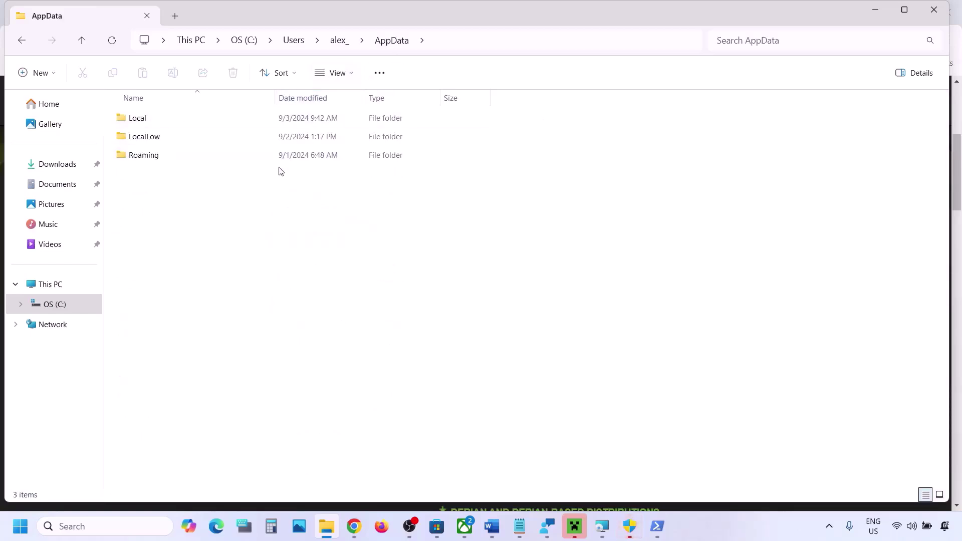
Open the Local folder and check the Microsoft.WindowsStore_8wekyb3d8bbwe folder name in the guide
double_click(162, 121)
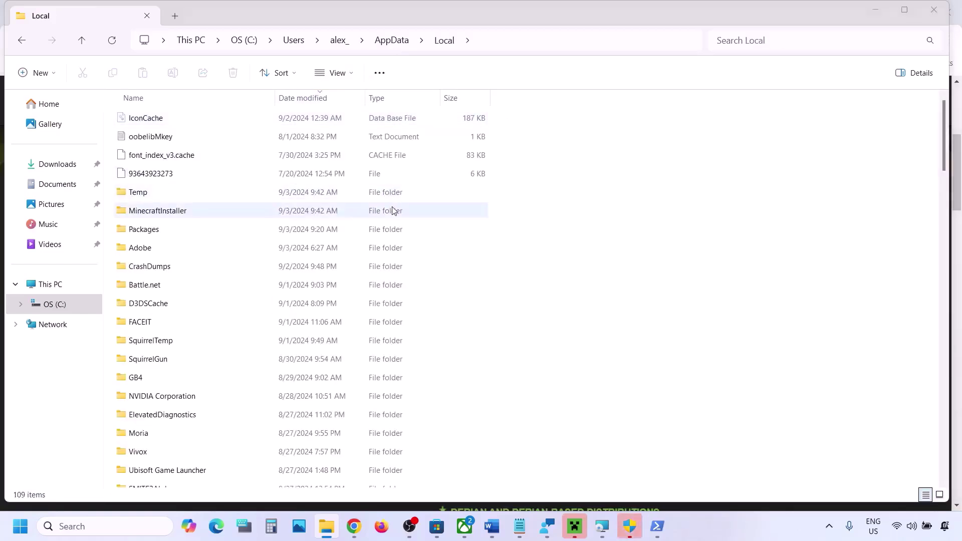
key(alt+Tab)
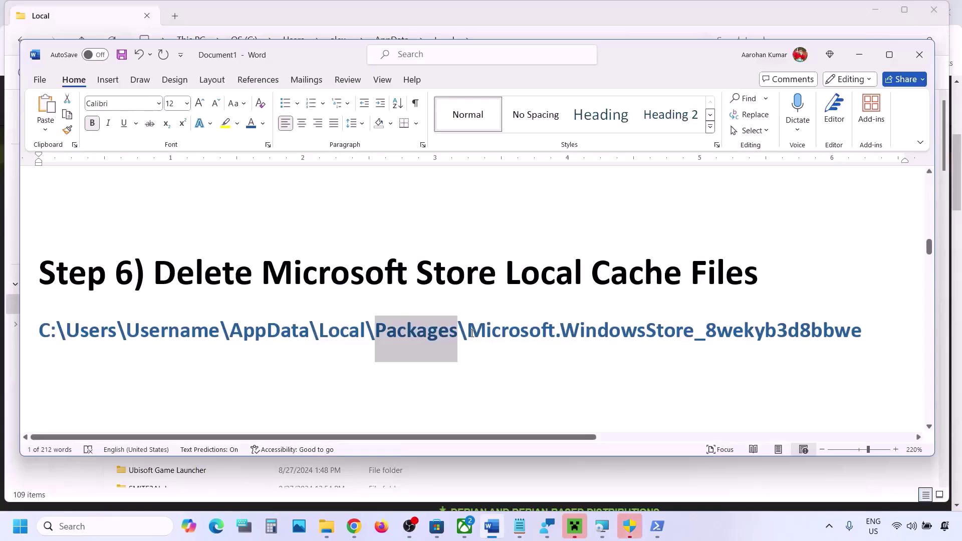
drag(472, 333, 863, 332)
key(alt+Tab)
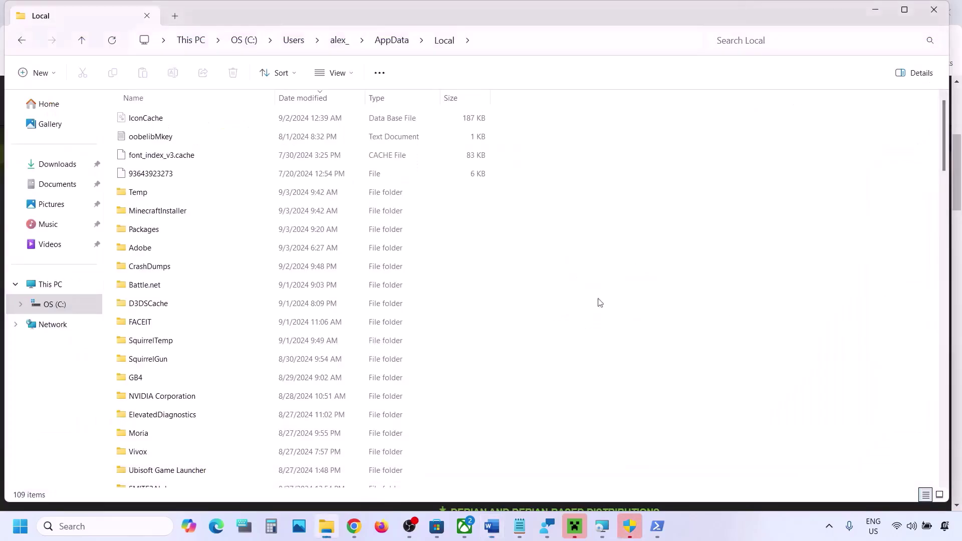
scroll(311, 290, down, 10)
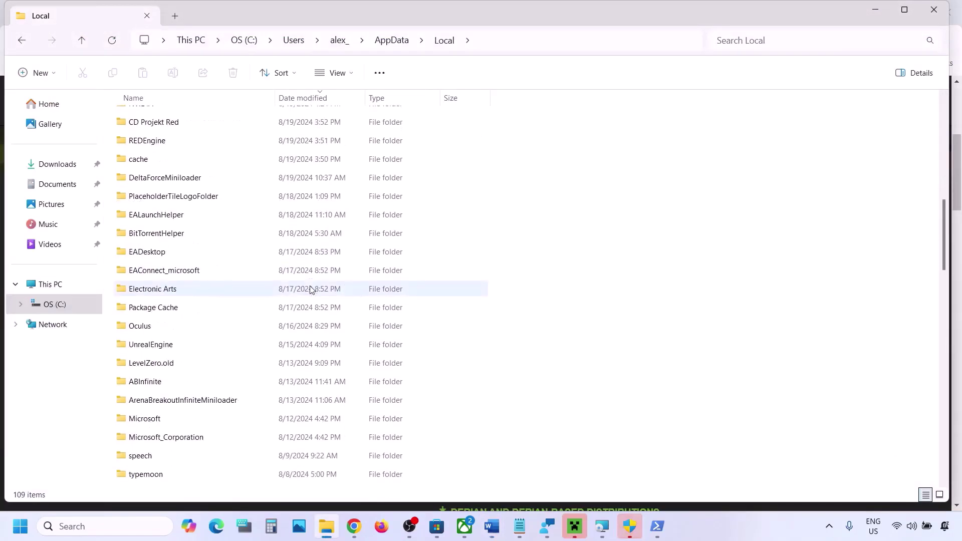
scroll(311, 290, down, 3)
click(730, 522)
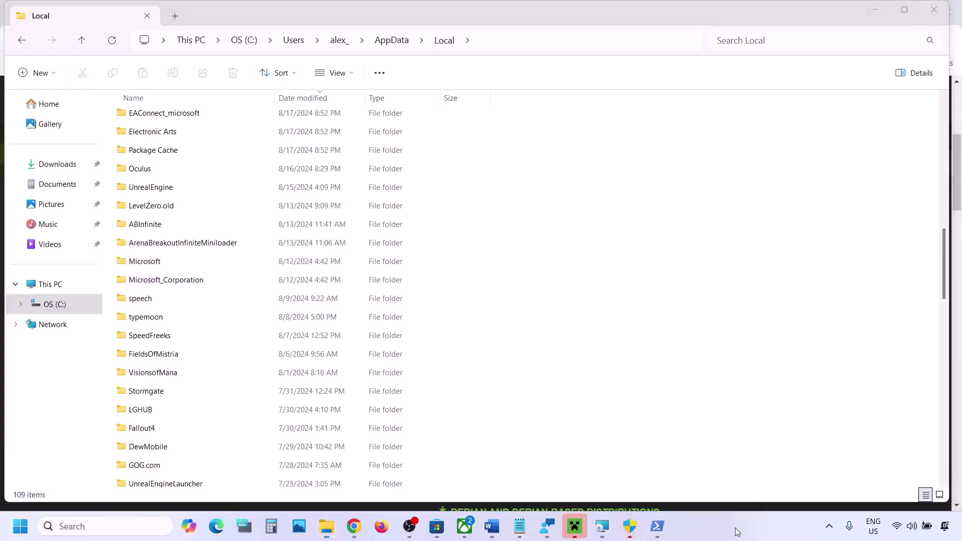
scroll(321, 364, up, 13)
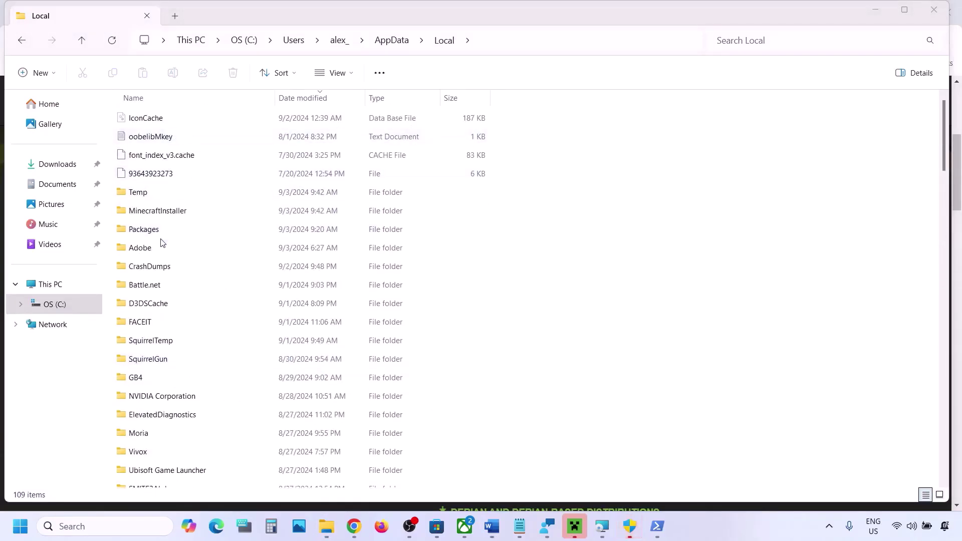
Search the Local folder list by name and select the Packages folder
click(440, 42)
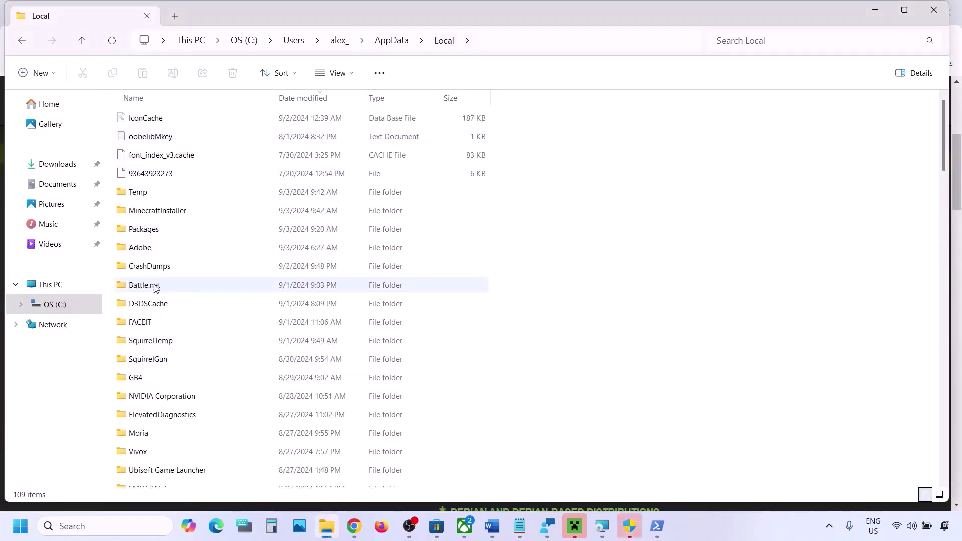
click(150, 341)
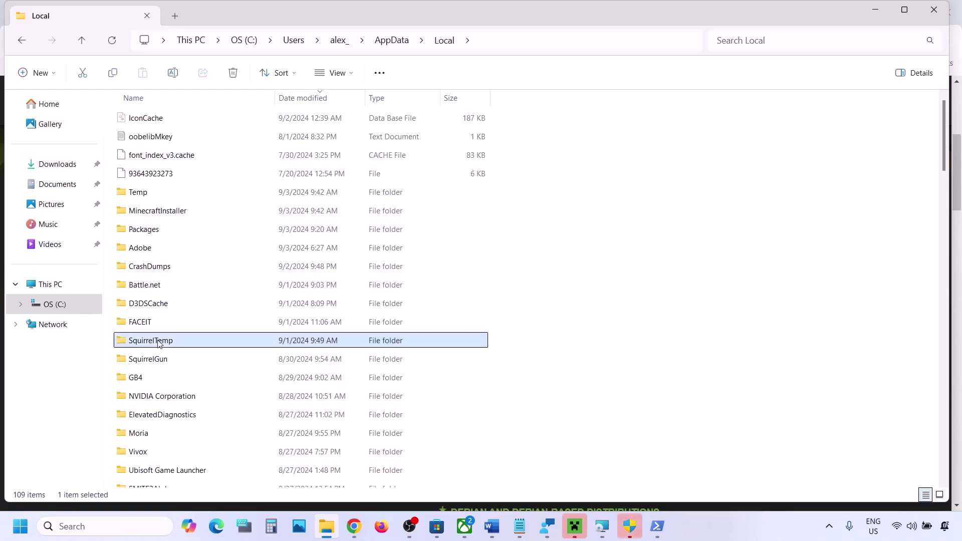
text(programs)
scroll(157, 150, up, 1)
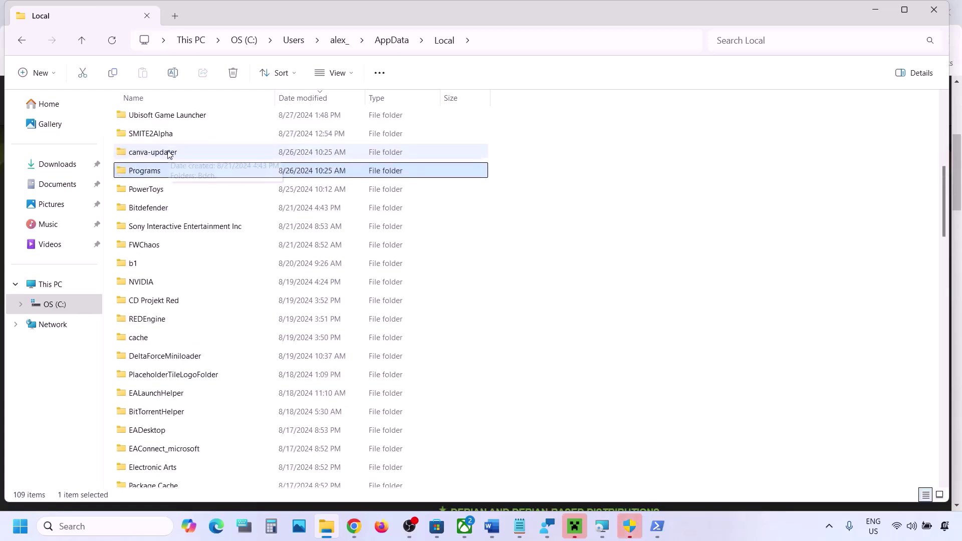
scroll(160, 151, up, 1)
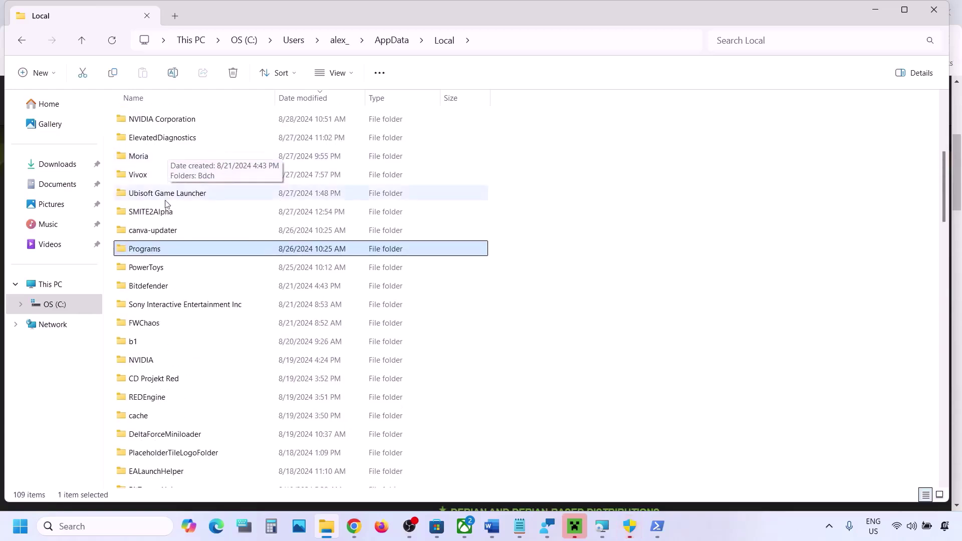
click(156, 252)
key(Escape)
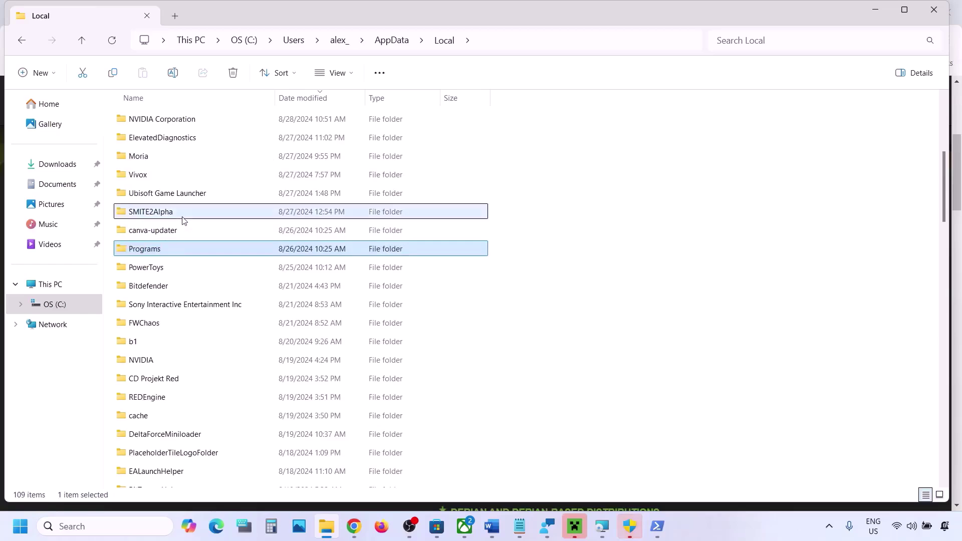
text(pa)
scroll(186, 161, up, 10)
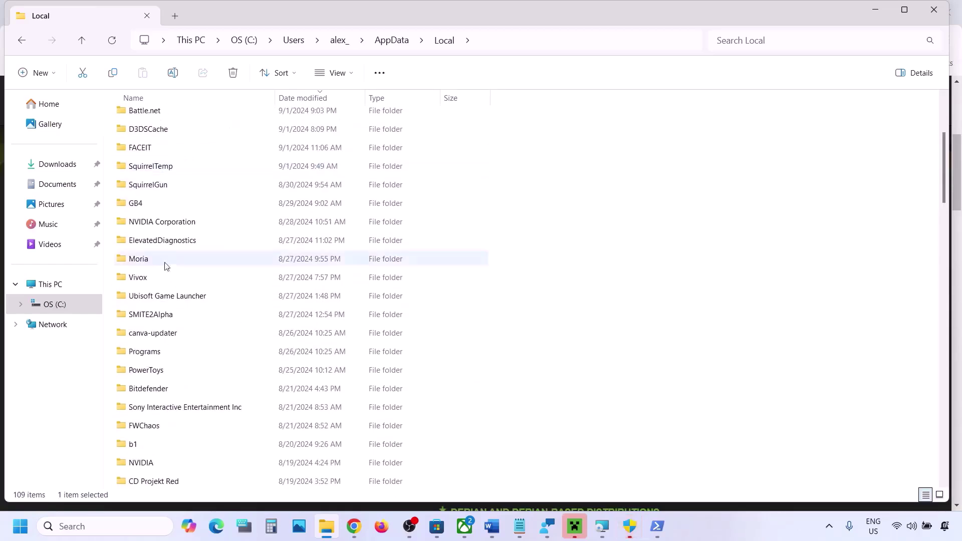
scroll(170, 266, up, 3)
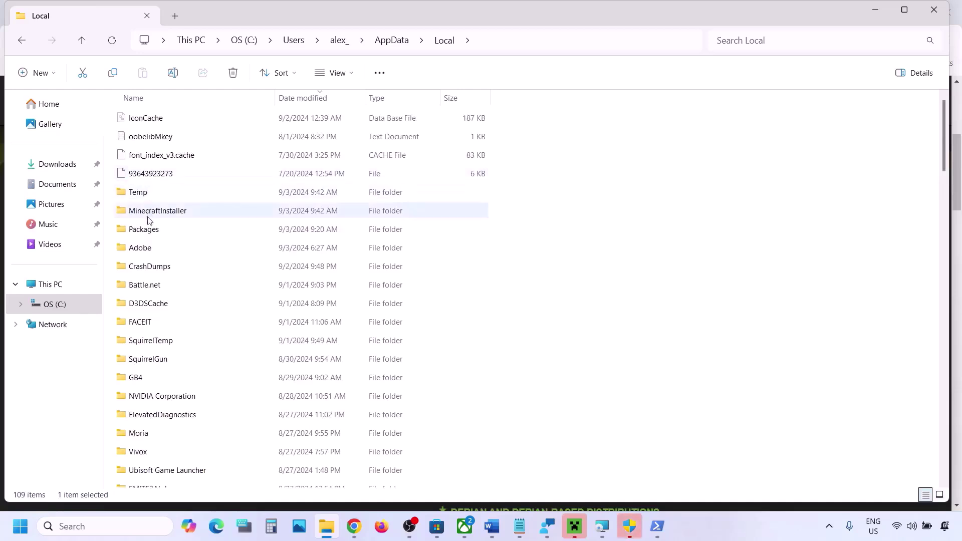
click(145, 229)
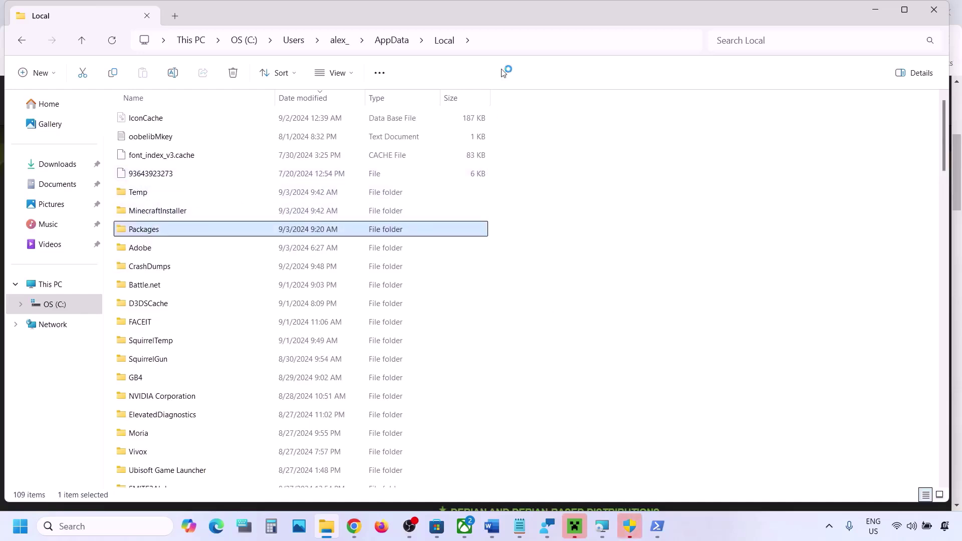
Open Packages, then the Microsoft.WindowsStore_8wekyb3d8bbwe package folder
click(495, 49)
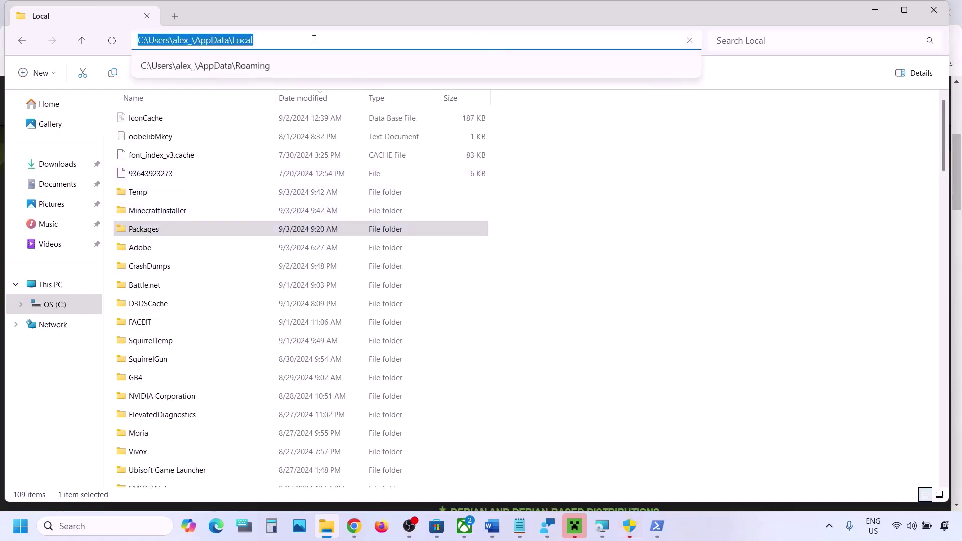
click(174, 235)
double_click(174, 233)
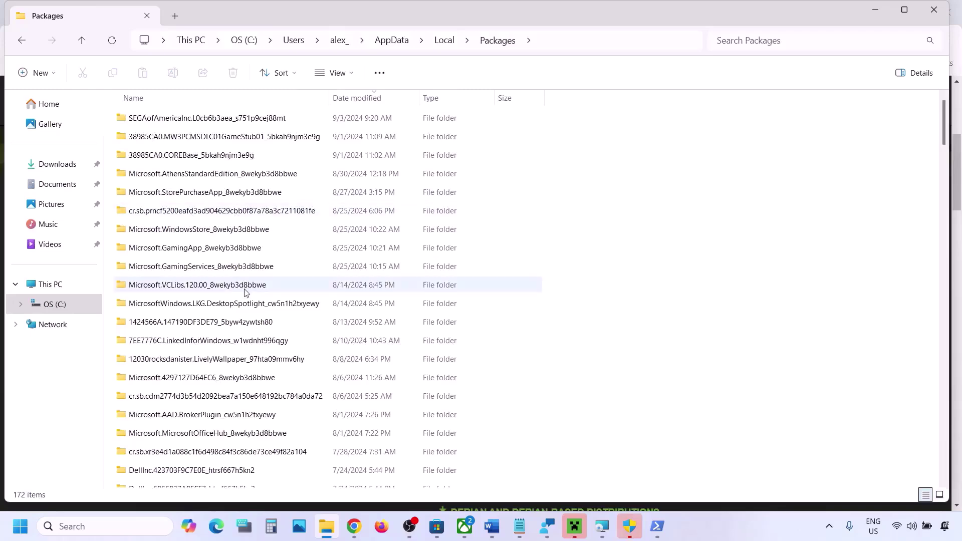
scroll(246, 292, down, 5)
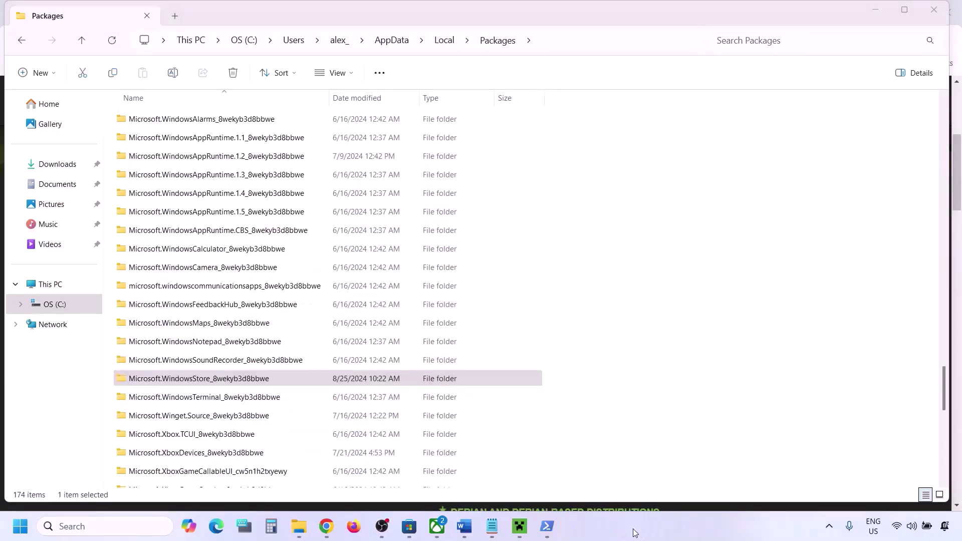
click(210, 383)
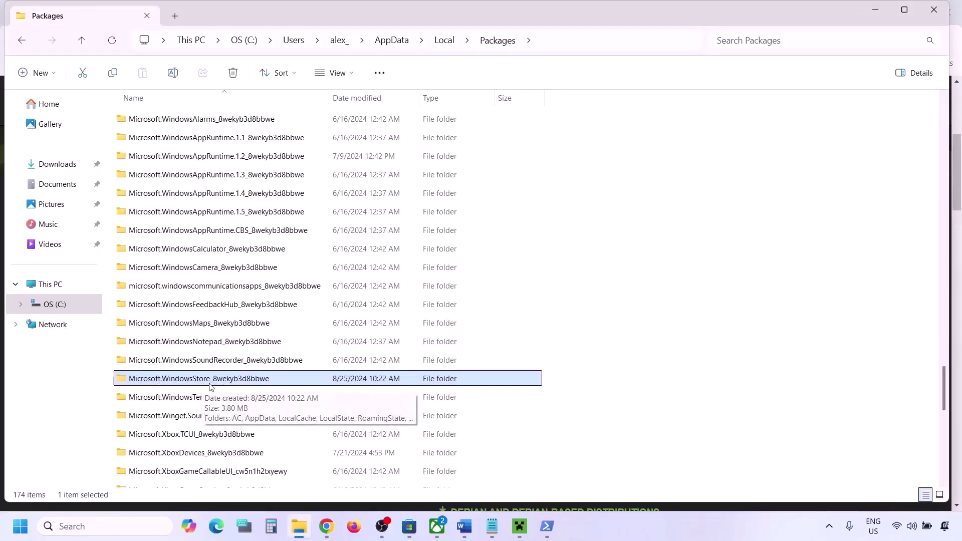
double_click(252, 379)
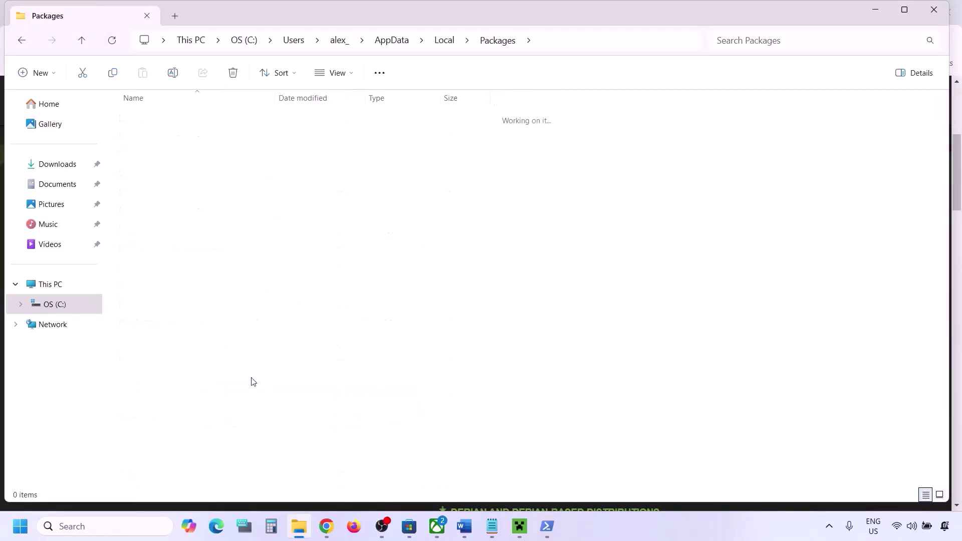
Delete the LocalCache folder and bring the Word guide back to the front
click(144, 156)
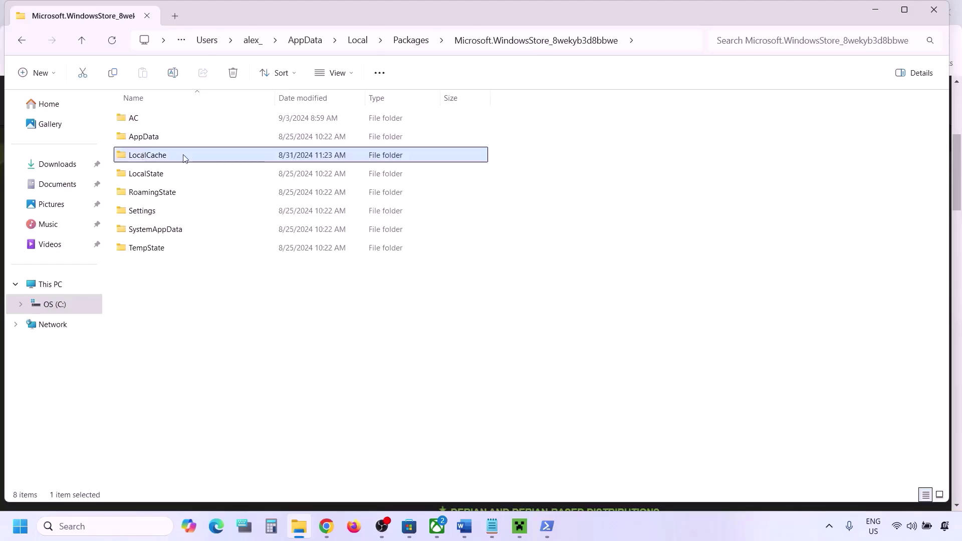
right_click(168, 156)
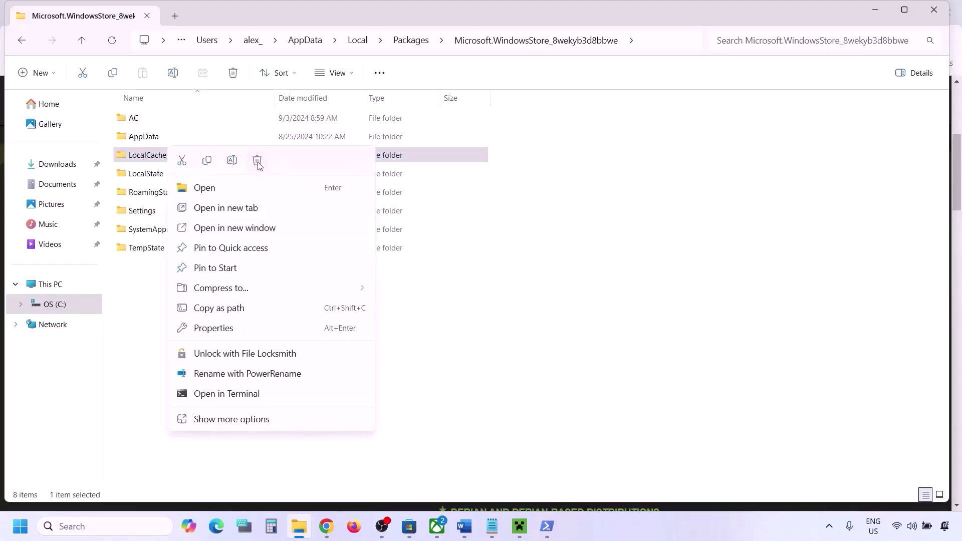
click(257, 160)
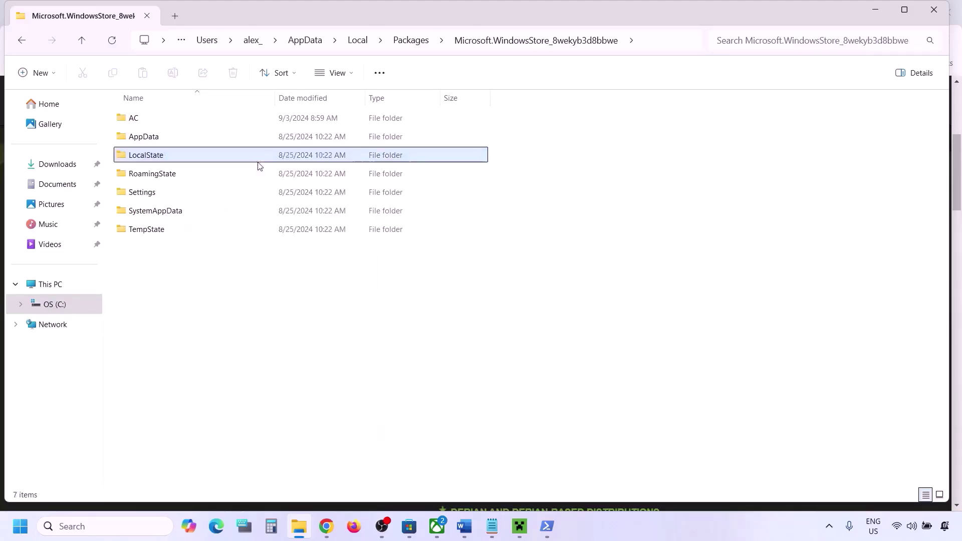
click(472, 535)
Mark the Step 7 repair/reset heading, then search 'store' and open Microsoft Store's App settings
scroll(317, 344, down, 3)
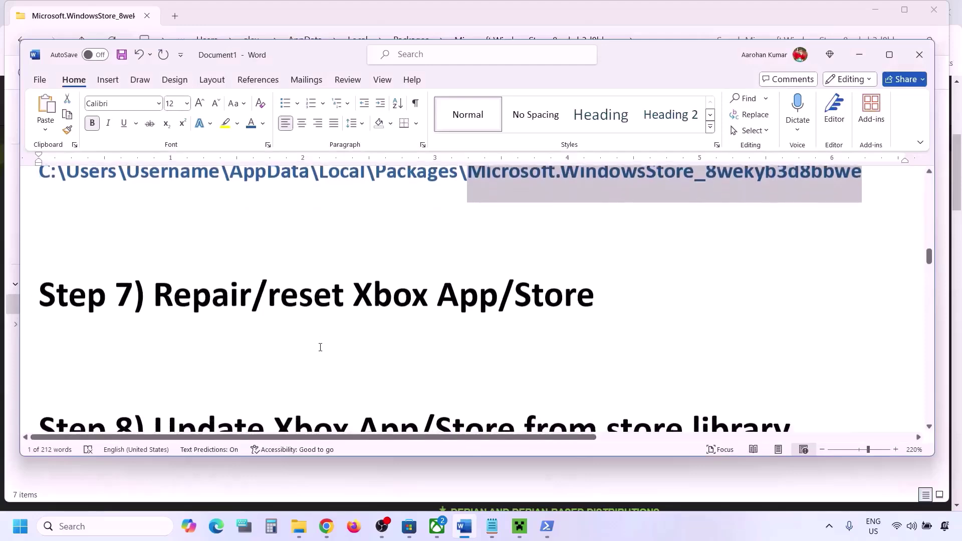
drag(156, 296, 595, 301)
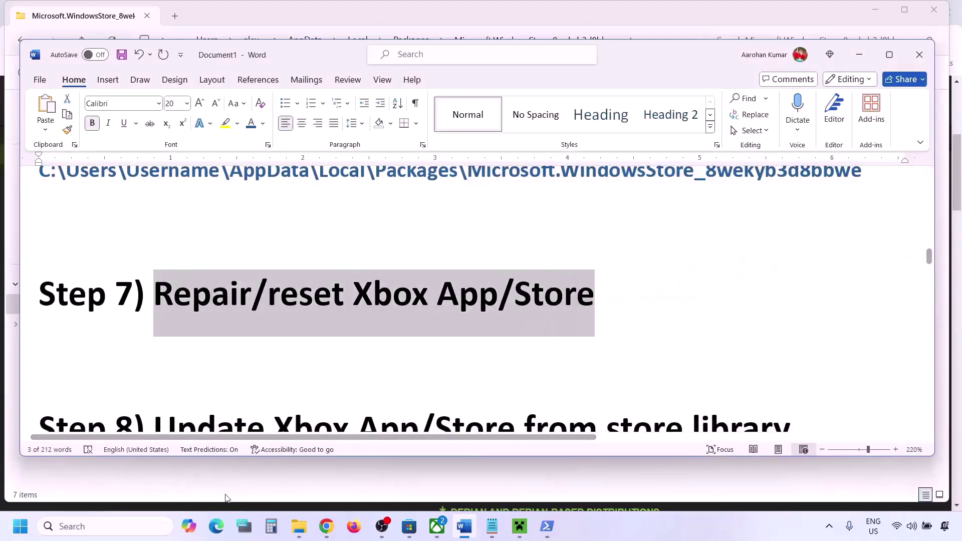
text(xto)
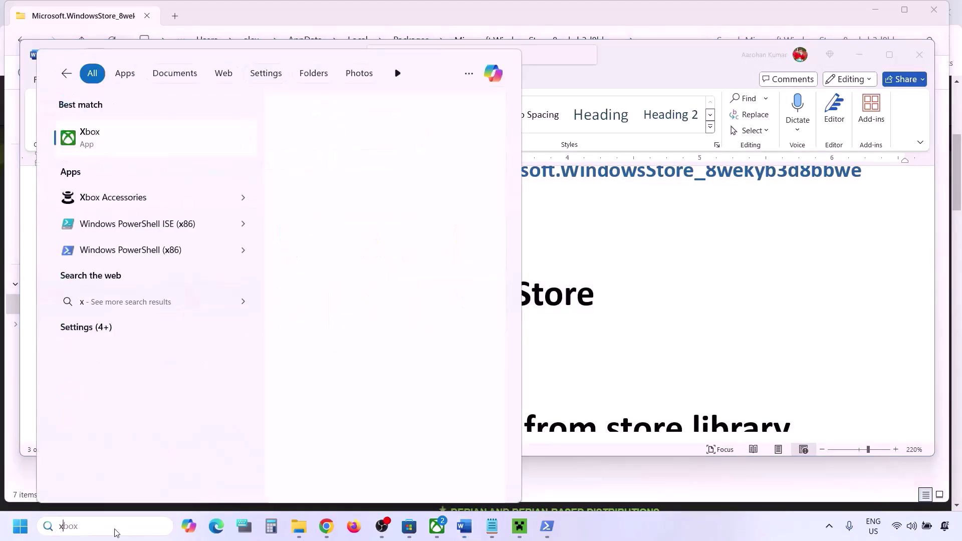
key(BackSpace)
key(BackSpace)
key(BackSpace)
key(BackSpace)
key(BackSpace)
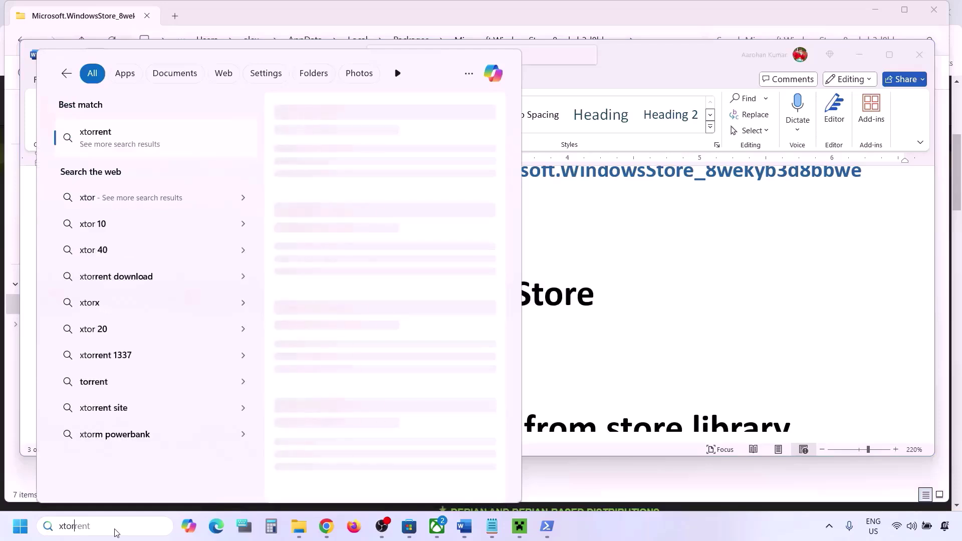
text(store)
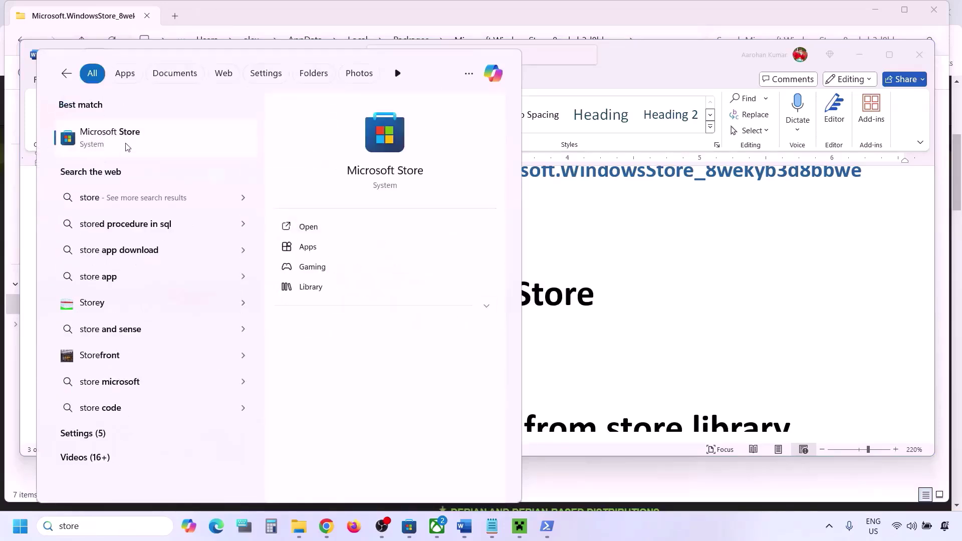
right_click(125, 146)
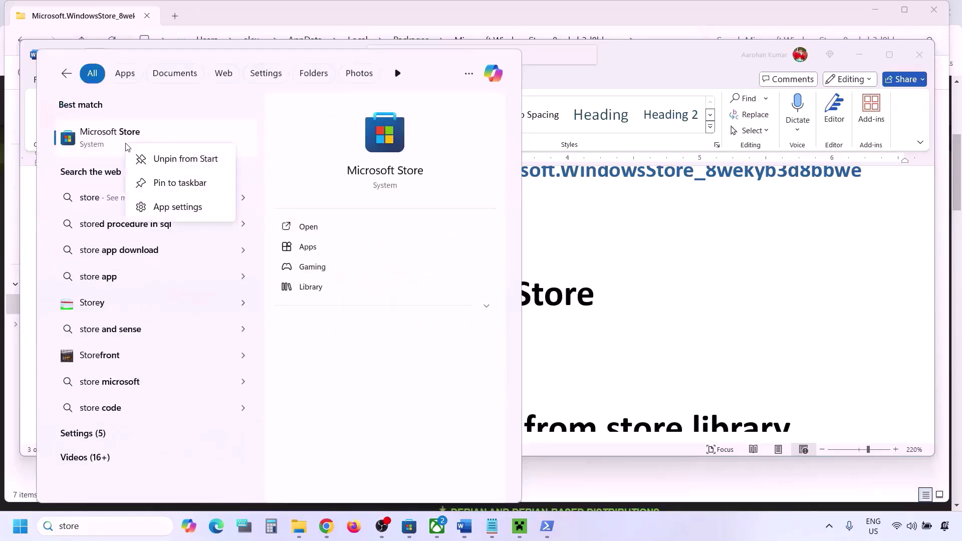
click(170, 211)
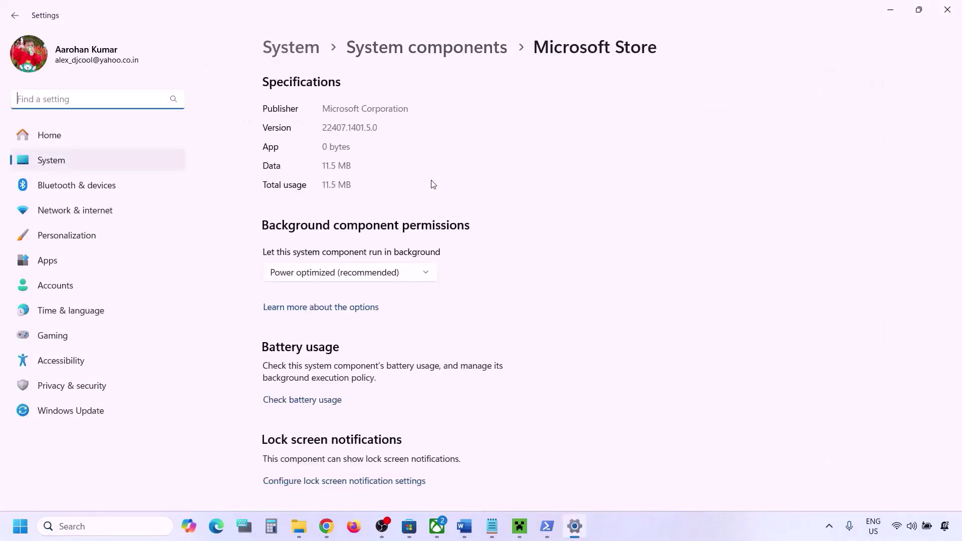
Repair Microsoft Store, then reset it and confirm deleting its data
scroll(370, 269, down, 9)
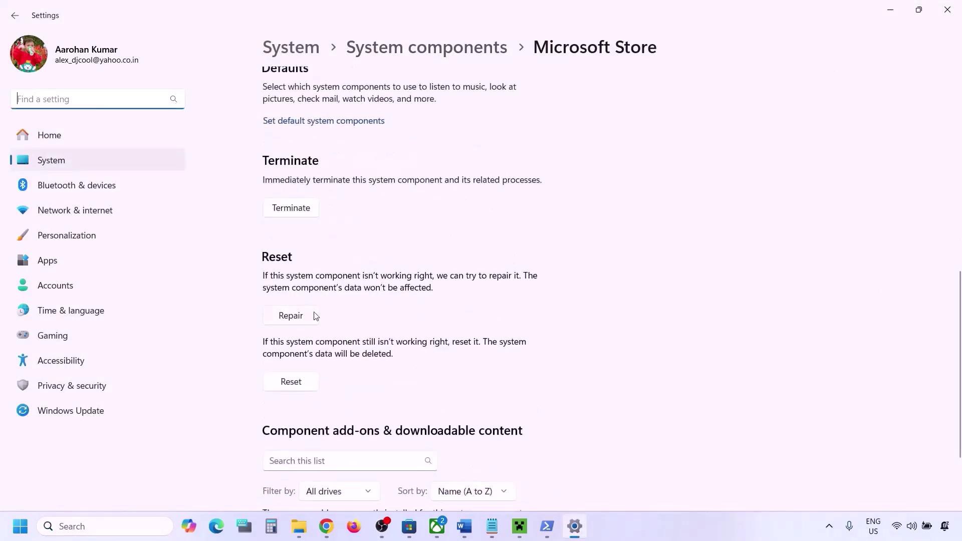
click(299, 324)
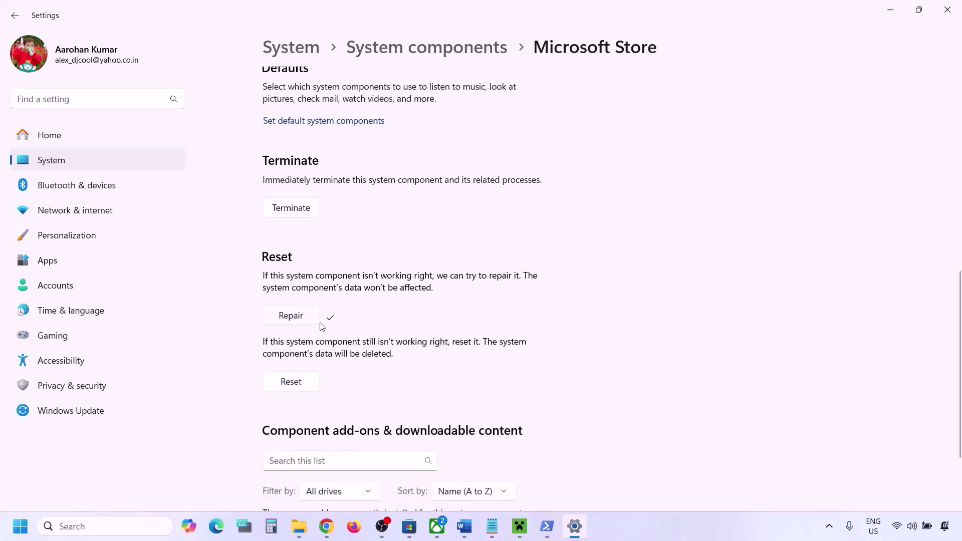
click(289, 386)
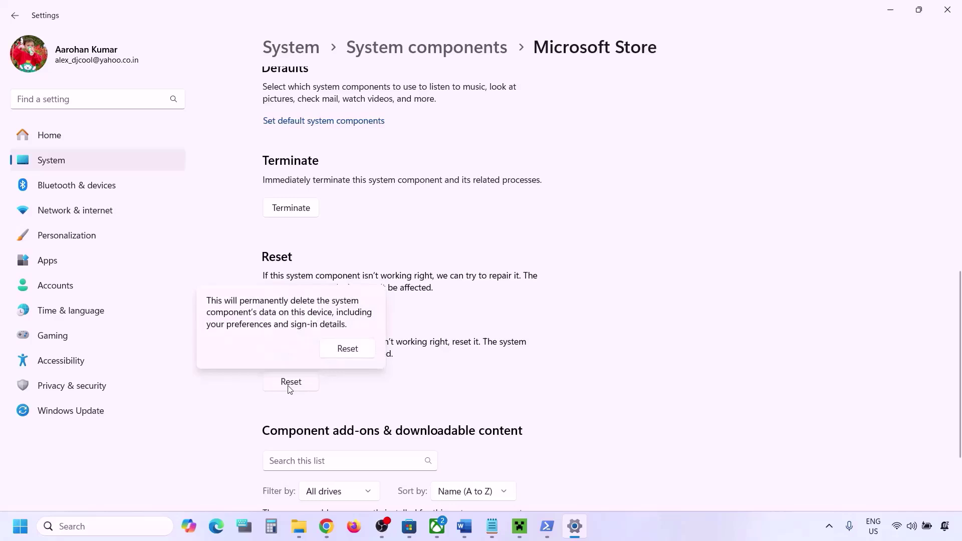
click(355, 356)
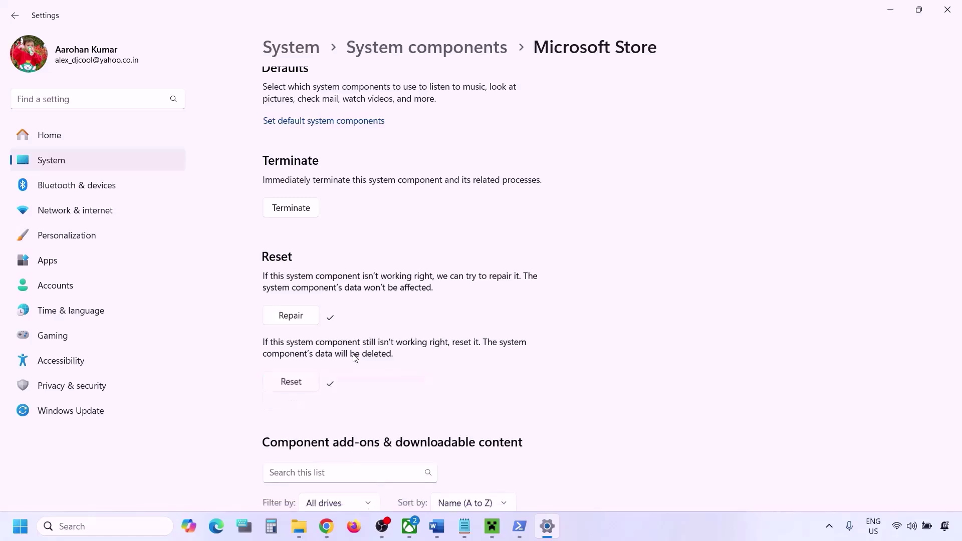
Search 'xbox', open the Xbox app's settings, repair it, then reset and confirm
click(130, 528)
text(xbox)
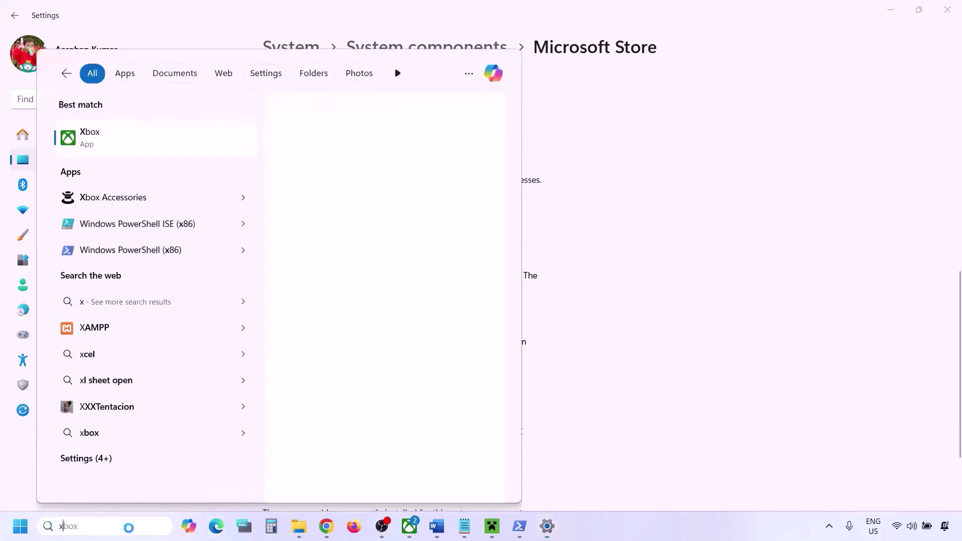
right_click(98, 137)
click(142, 196)
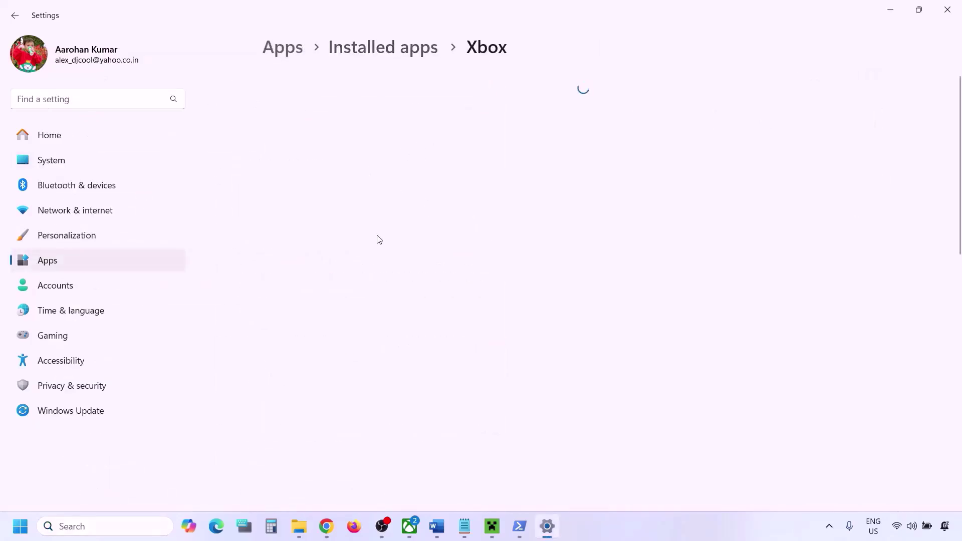
scroll(379, 239, down, 10)
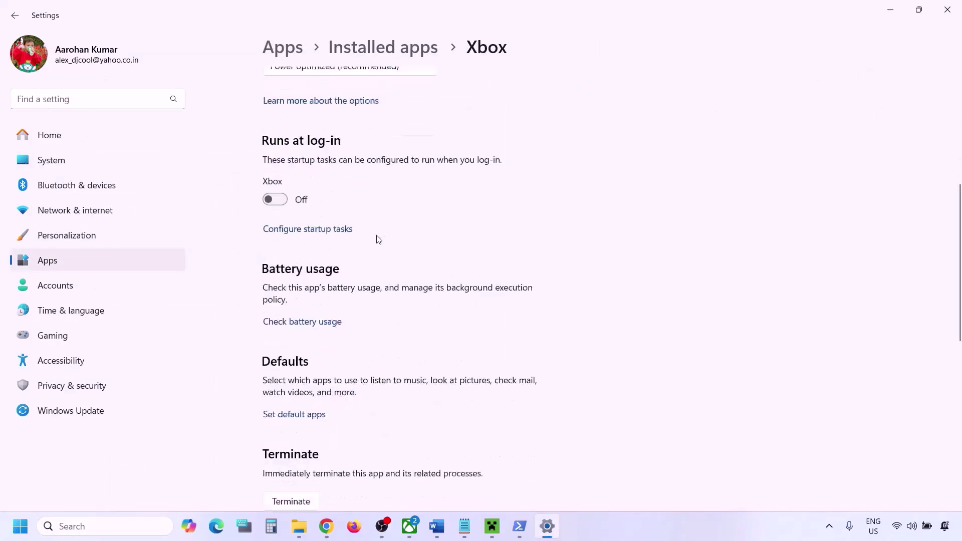
click(290, 435)
scroll(287, 433, down, 4)
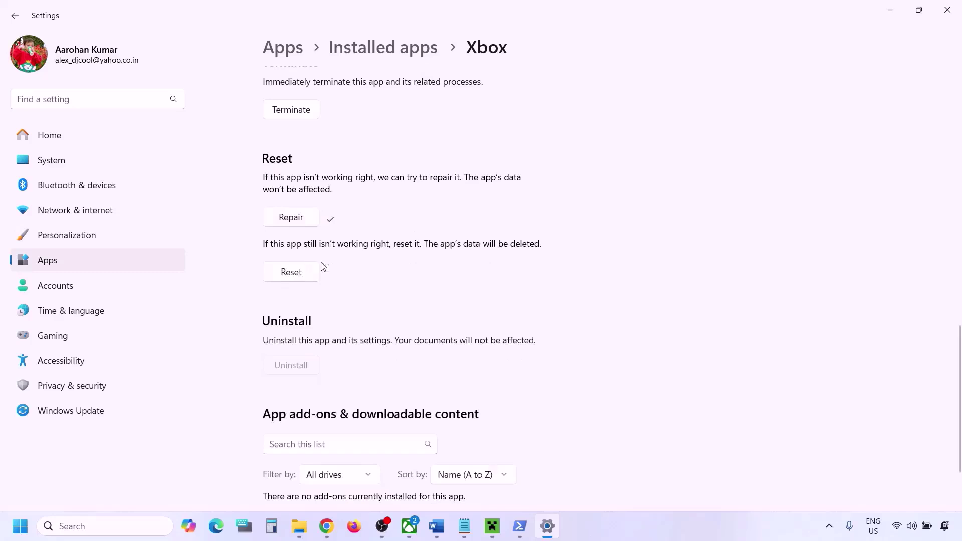
click(274, 278)
click(365, 239)
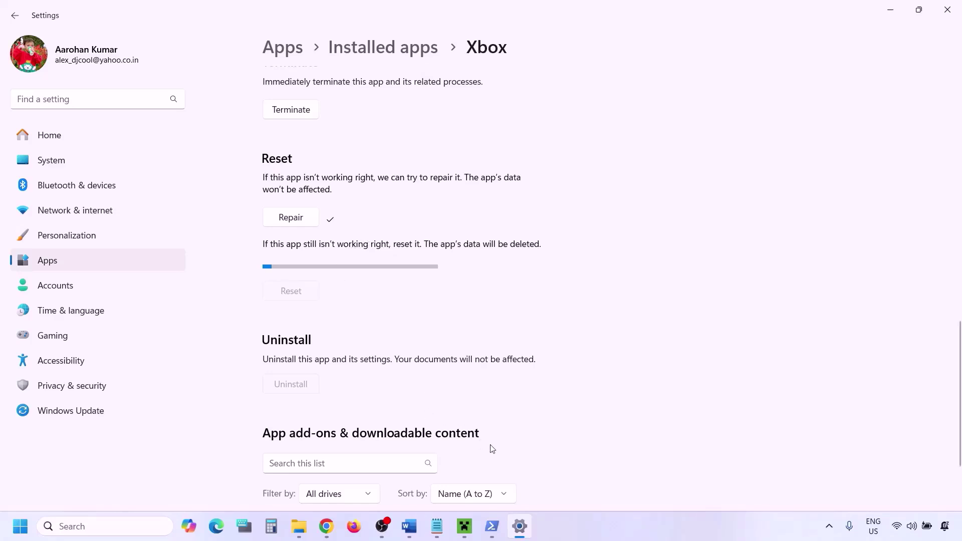
Mark the Step 8 update heading in the Word guide and start a Windows search
click(409, 526)
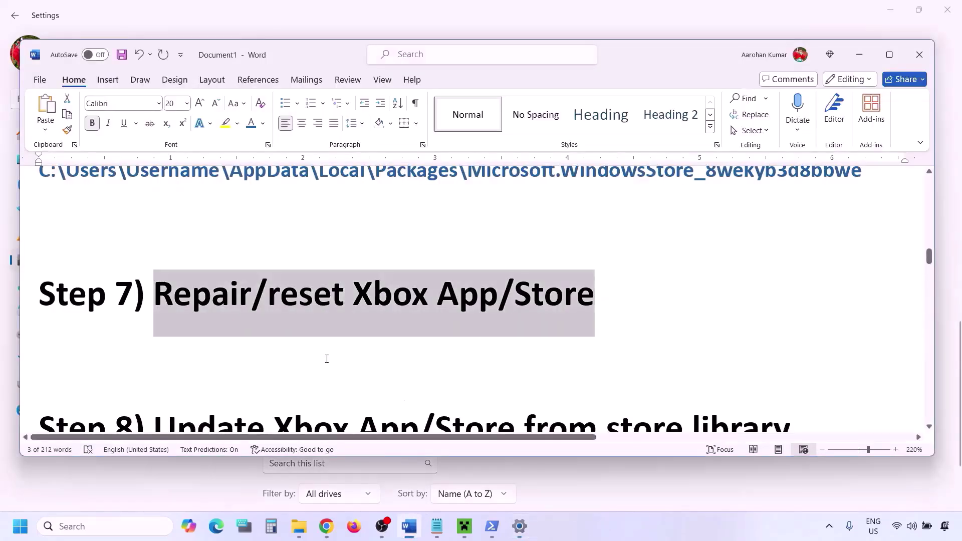
scroll(326, 357, down, 2)
drag(166, 301, 791, 303)
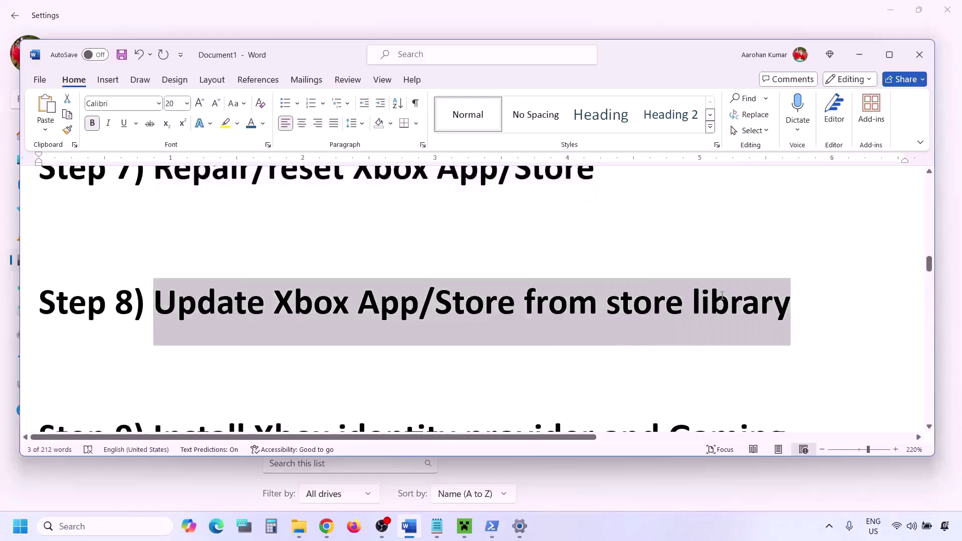
click(122, 525)
Launch Microsoft Store from search, maximize it, and get updates from its Library
text(store)
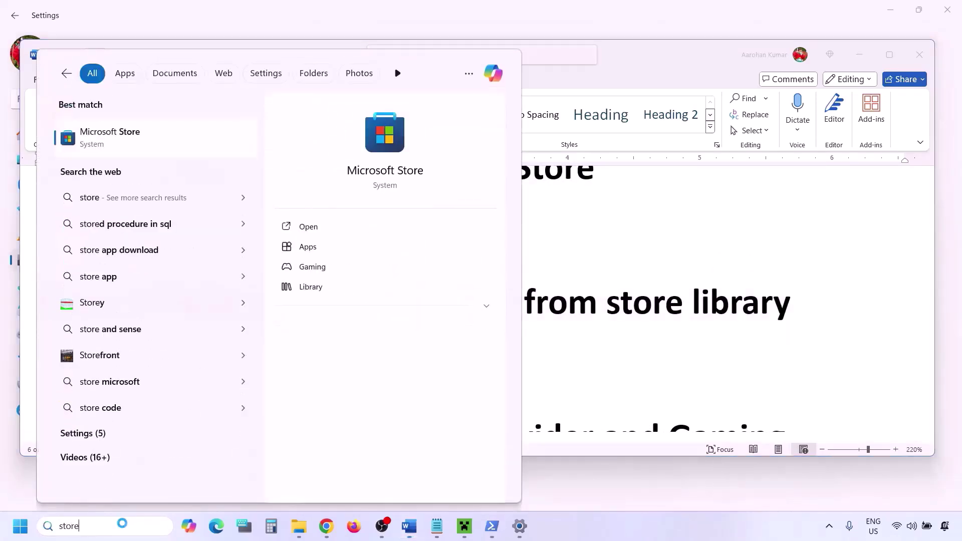
key(Return)
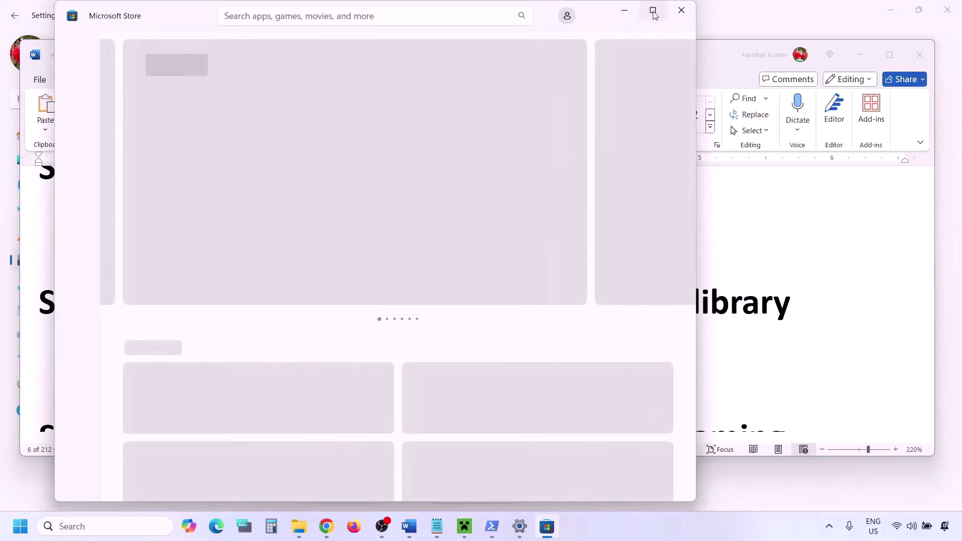
click(653, 9)
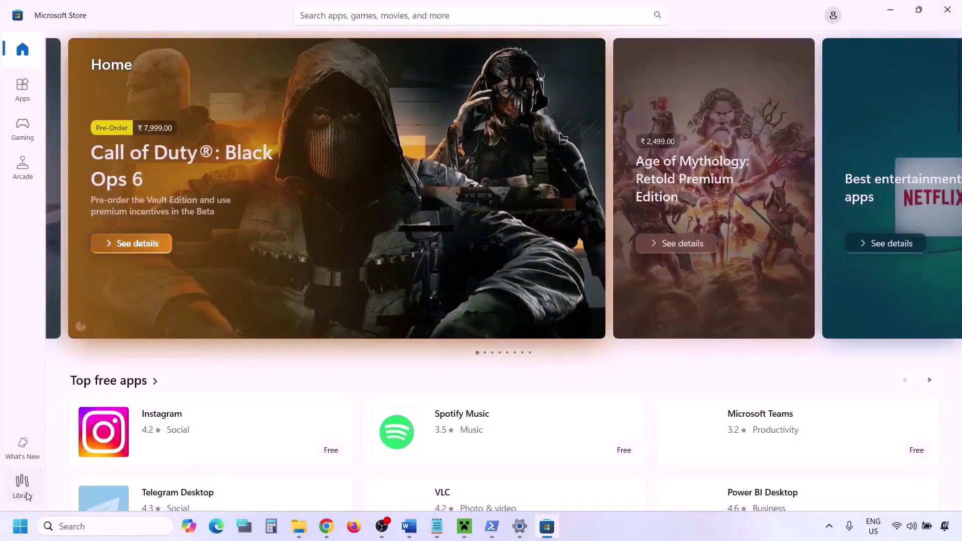
click(28, 496)
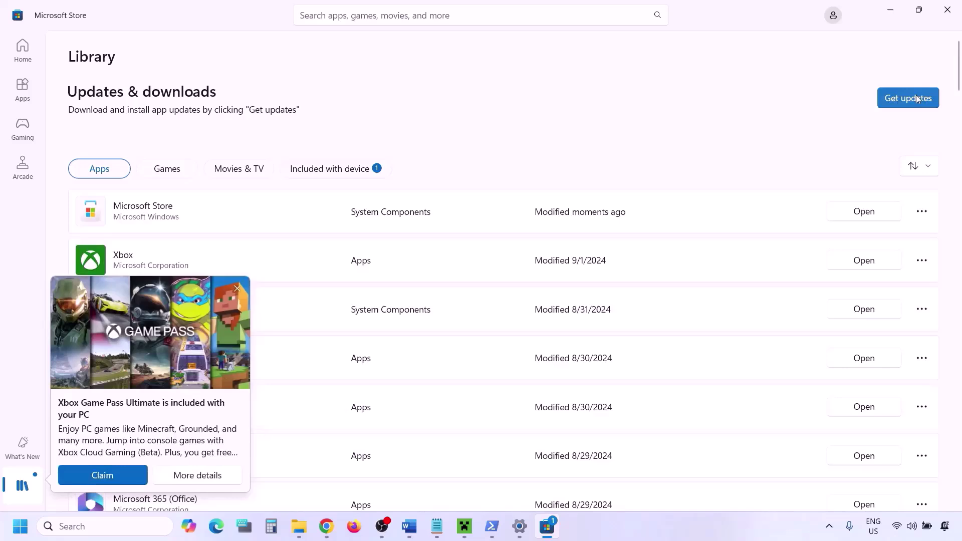
click(895, 101)
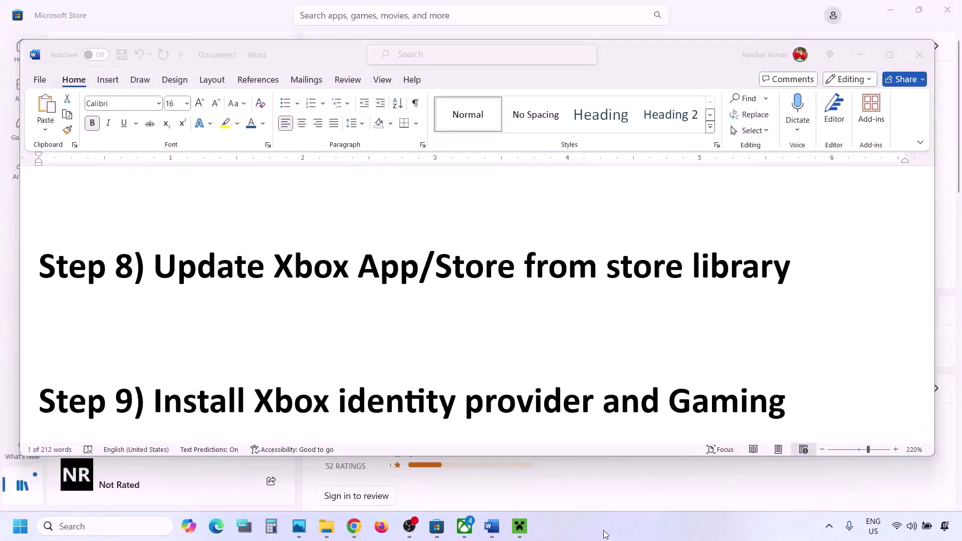
Copy the Xbox Identity Provider link from the Word guide's Step 9
scroll(328, 335, down, 2)
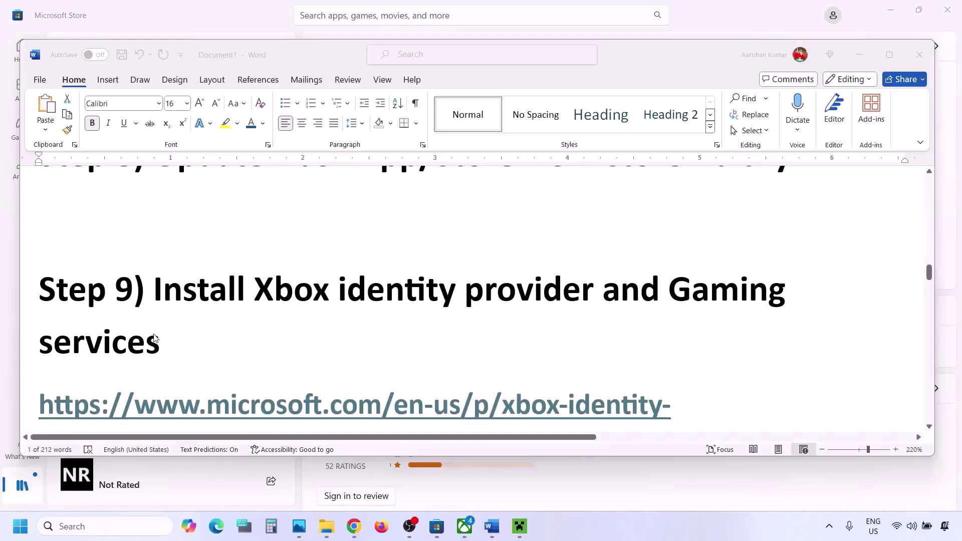
scroll(155, 339, down, 3)
triple_click(788, 313)
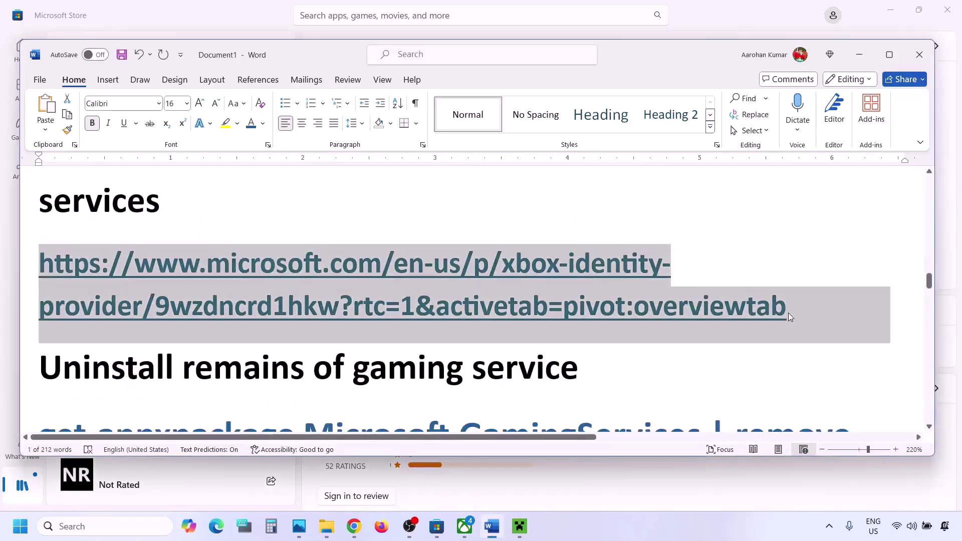
right_click(507, 266)
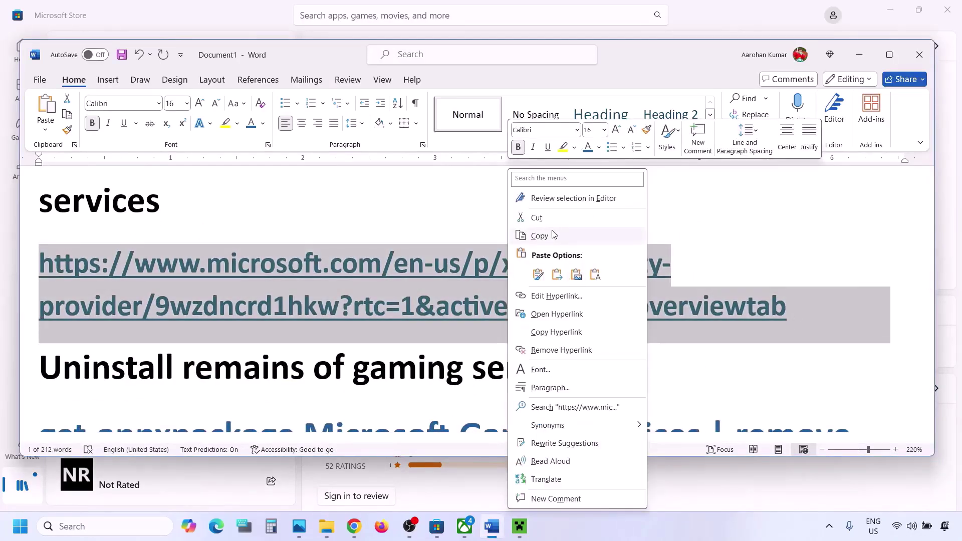
click(539, 235)
Load the link in Chrome, click Download, and open it in Microsoft Store
mouse_move(354, 526)
click(355, 456)
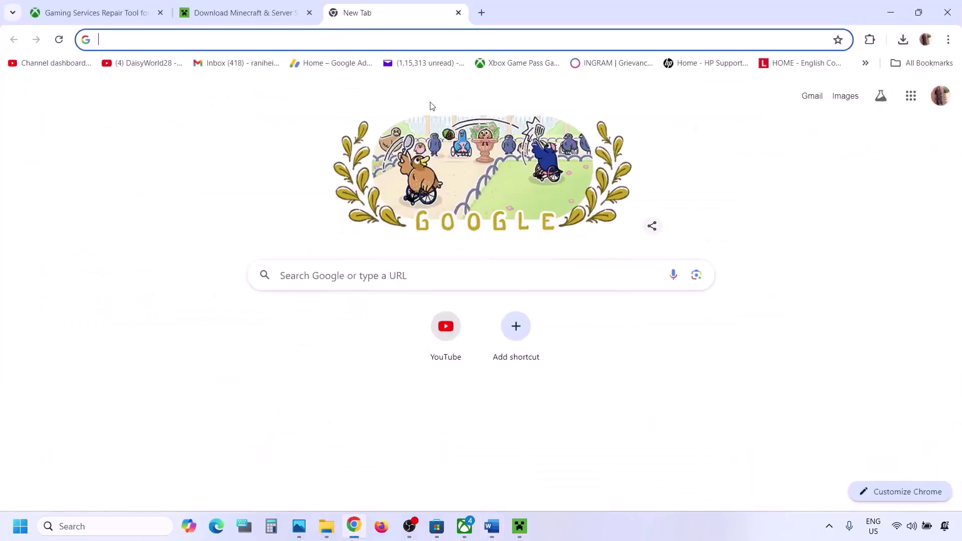
key(ctrl+v)
key(Return)
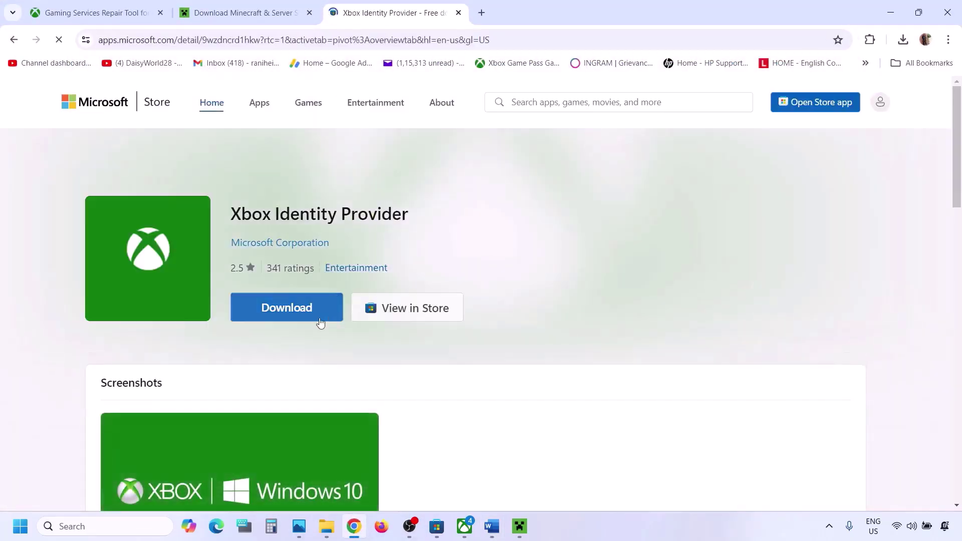
click(301, 309)
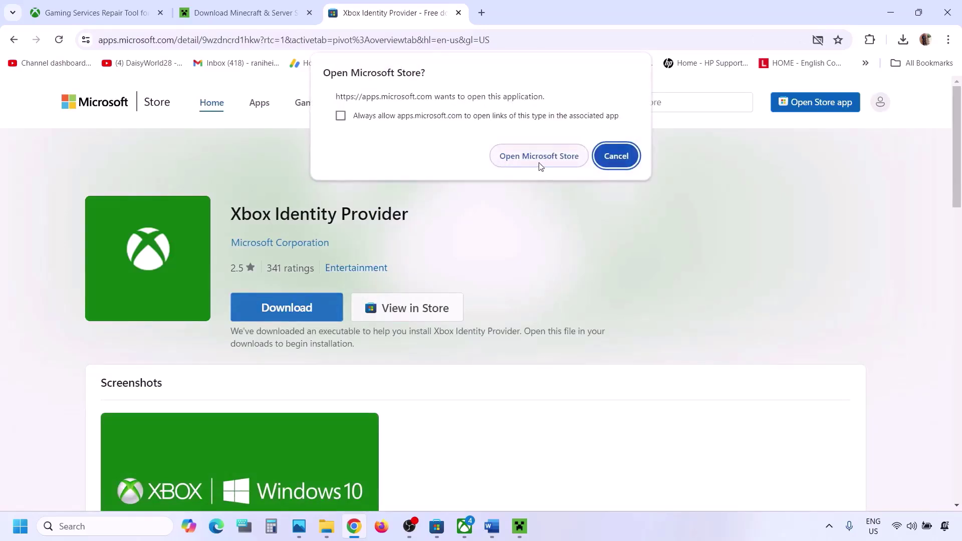
click(540, 159)
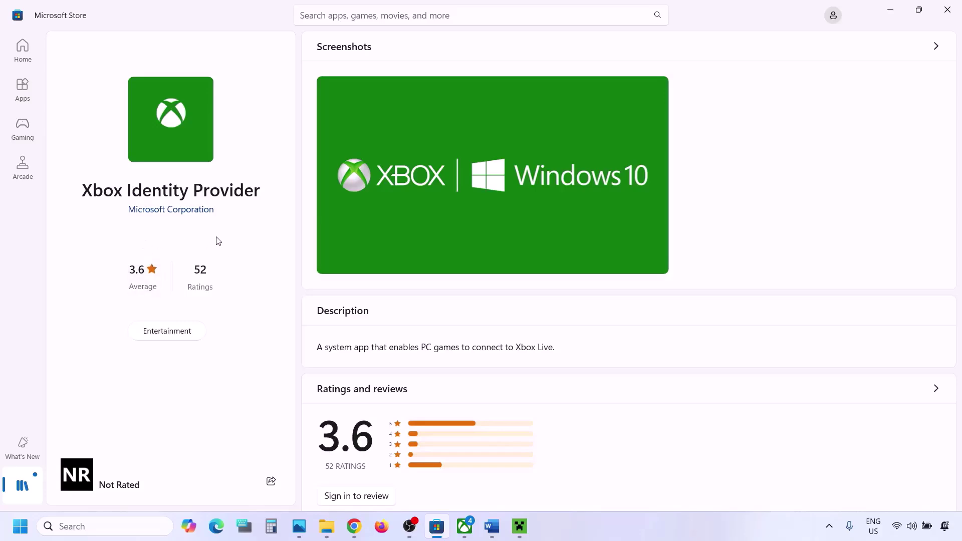
Copy the 'get-appxpackage Microsoft.GamingServices | remove-AppxPackage -allusers' command from the Word guide
click(492, 526)
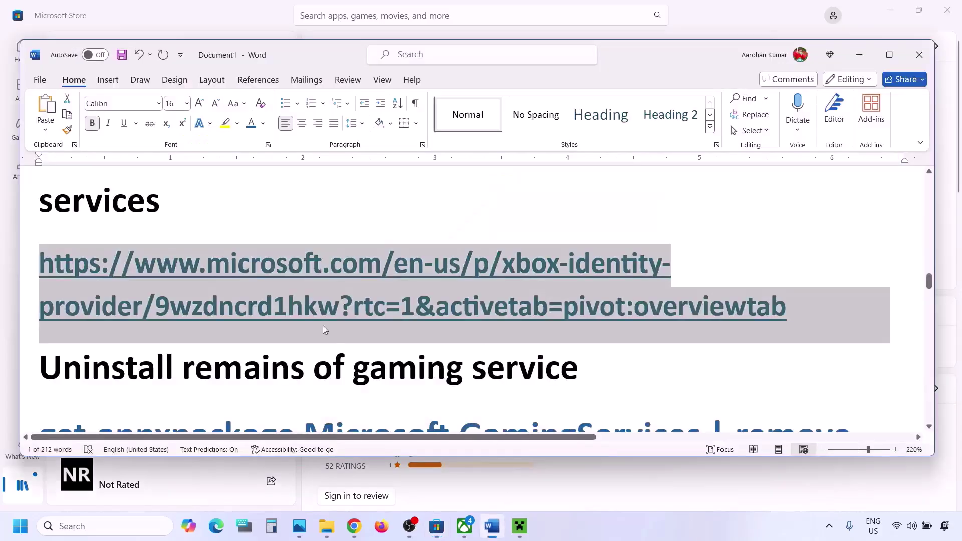
scroll(315, 324, down, 3)
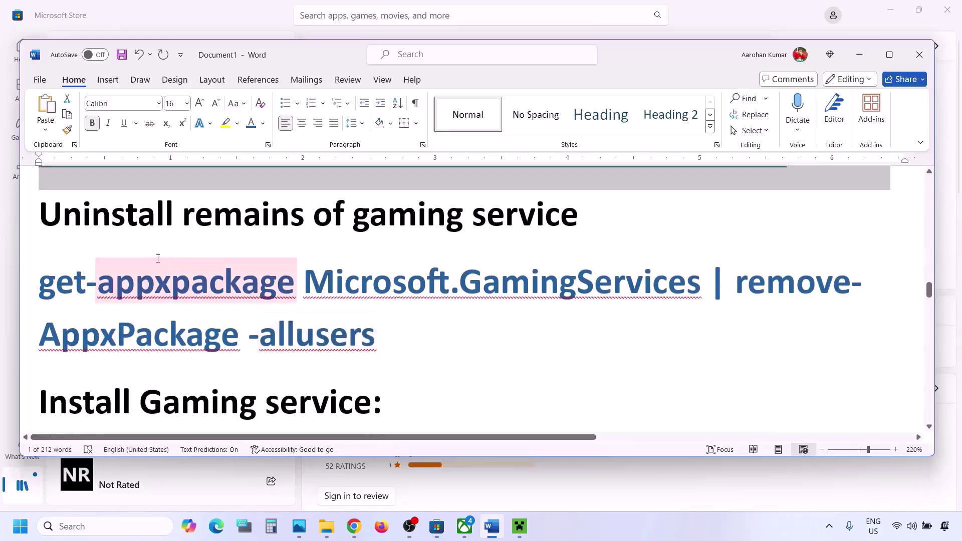
drag(393, 333, 45, 289)
right_click(45, 289)
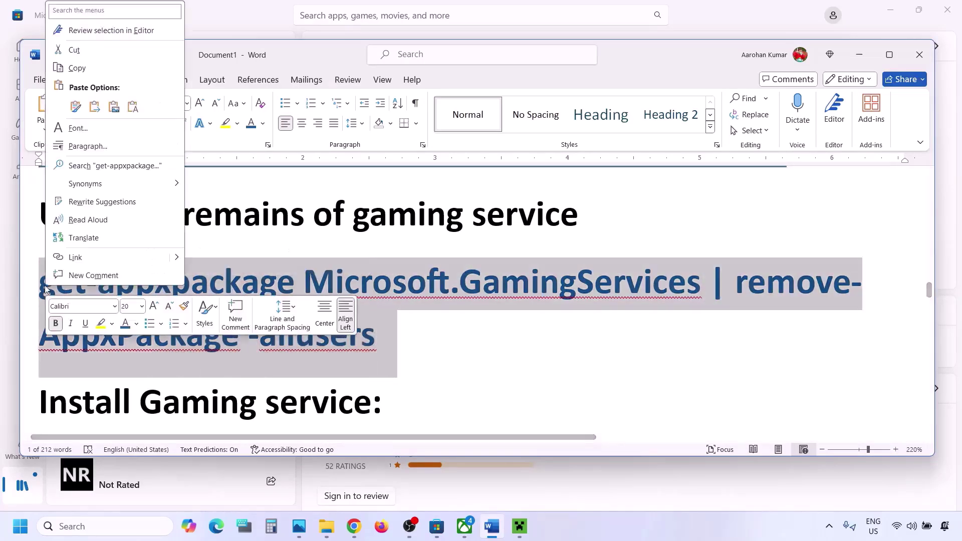
click(77, 68)
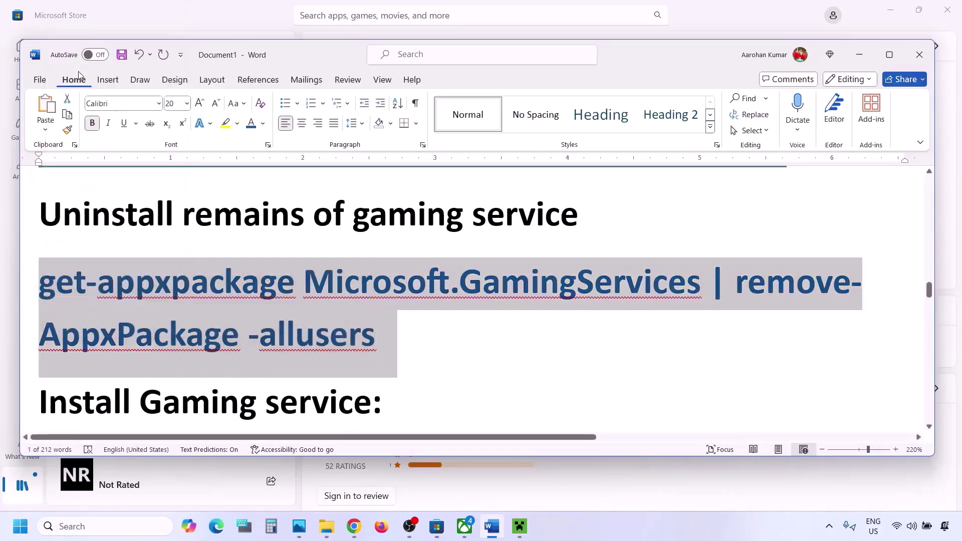
Launch Windows PowerShell as administrator and paste the command at the prompt
click(120, 532)
text(powersh)
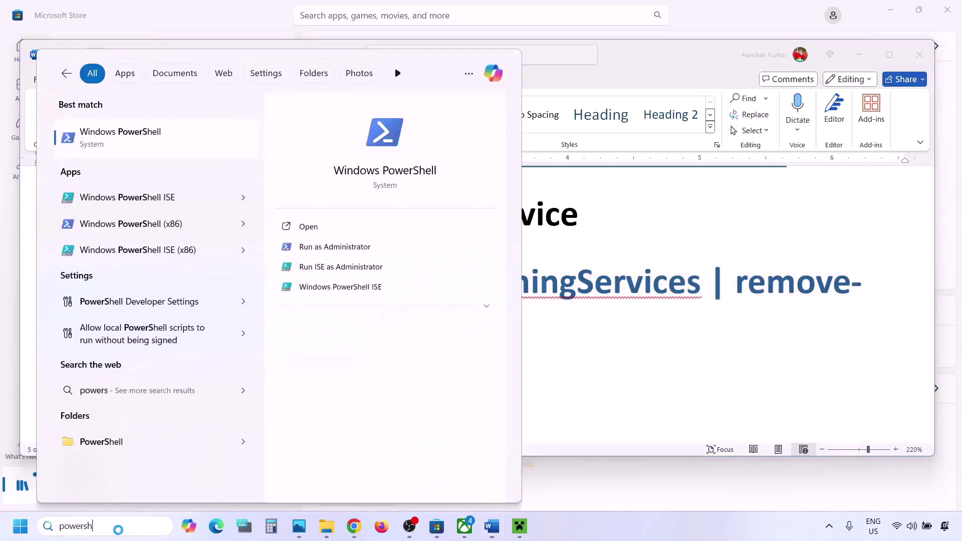
text(ell)
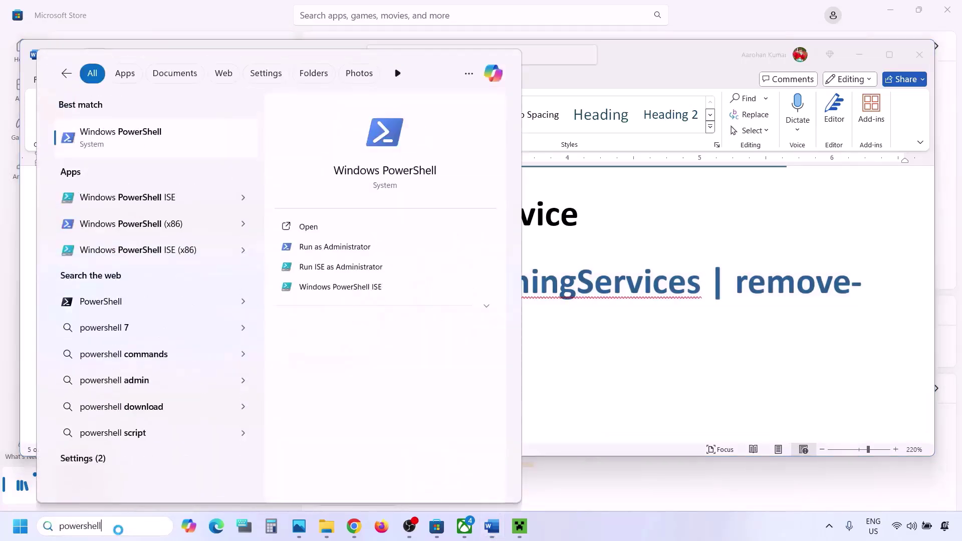
right_click(161, 130)
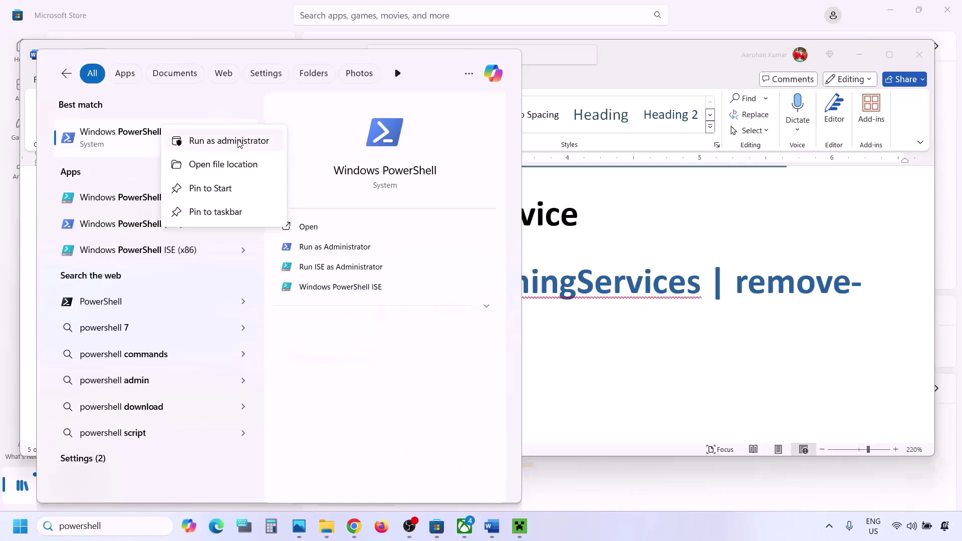
key(Escape)
key(Escape)
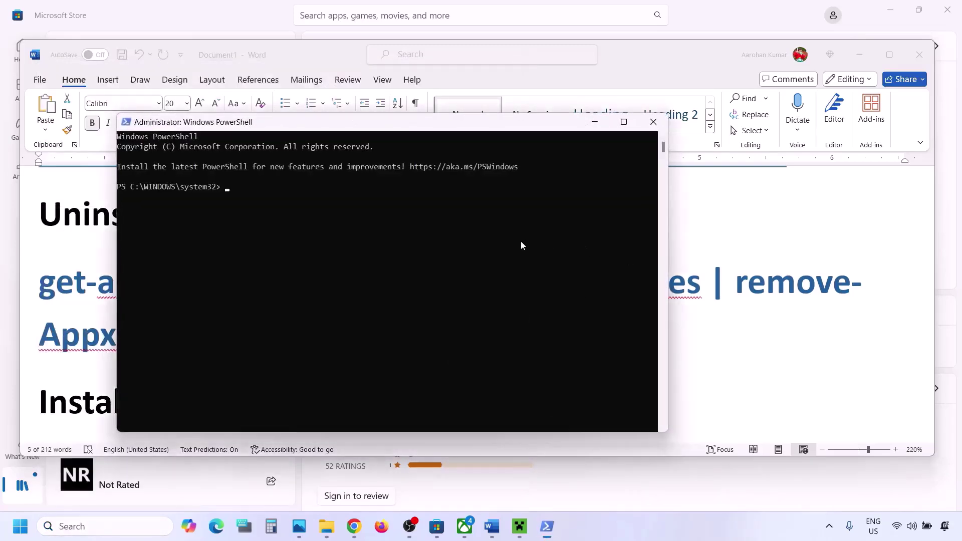
right_click(522, 241)
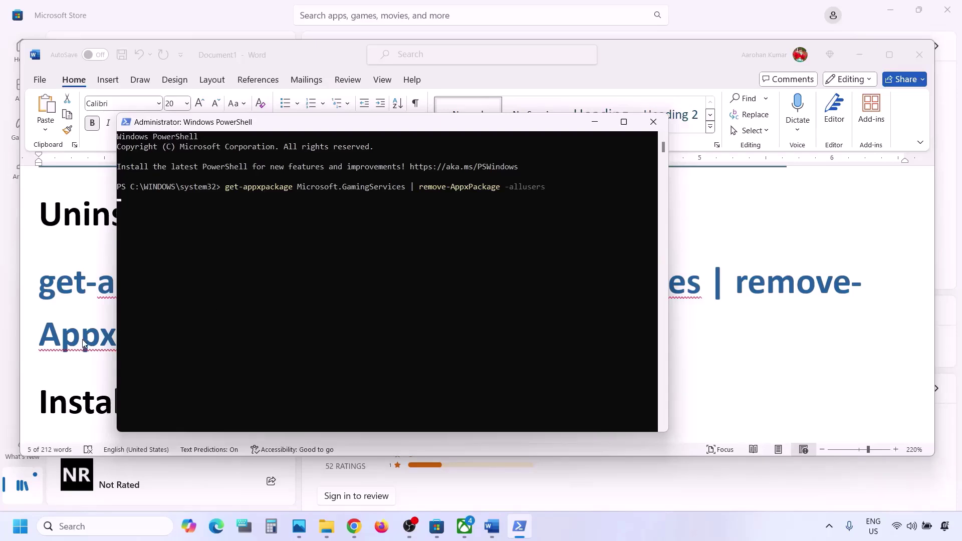
Copy the 'start ms-windows-store' command from the Word guide
key(alt+Tab)
scroll(227, 326, down, 3)
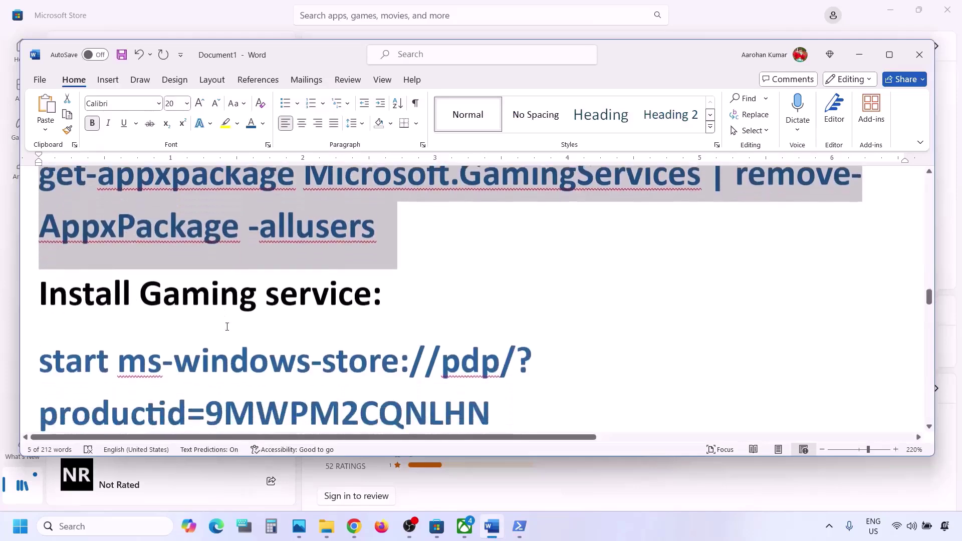
scroll(226, 326, down, 2)
scroll(501, 335, up, 2)
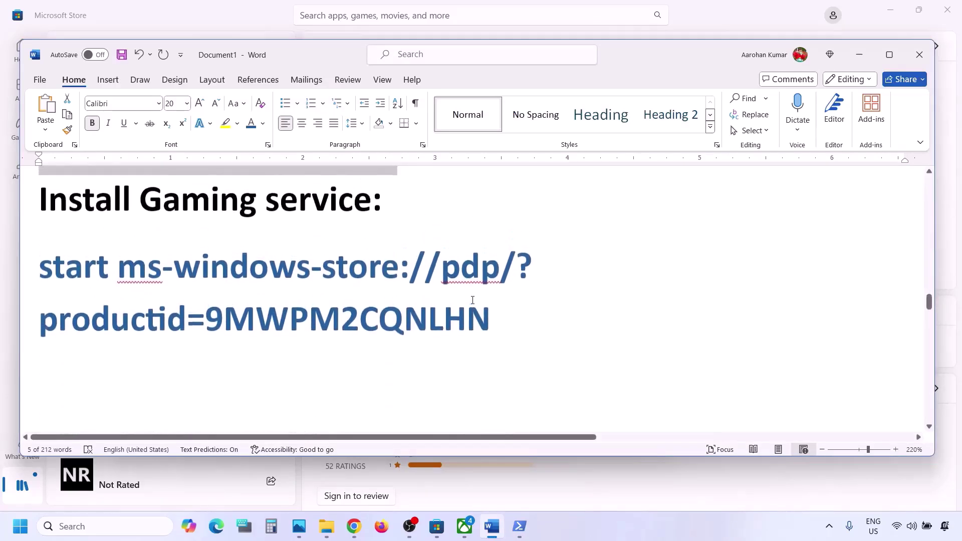
drag(480, 333, 67, 260)
right_click(67, 261)
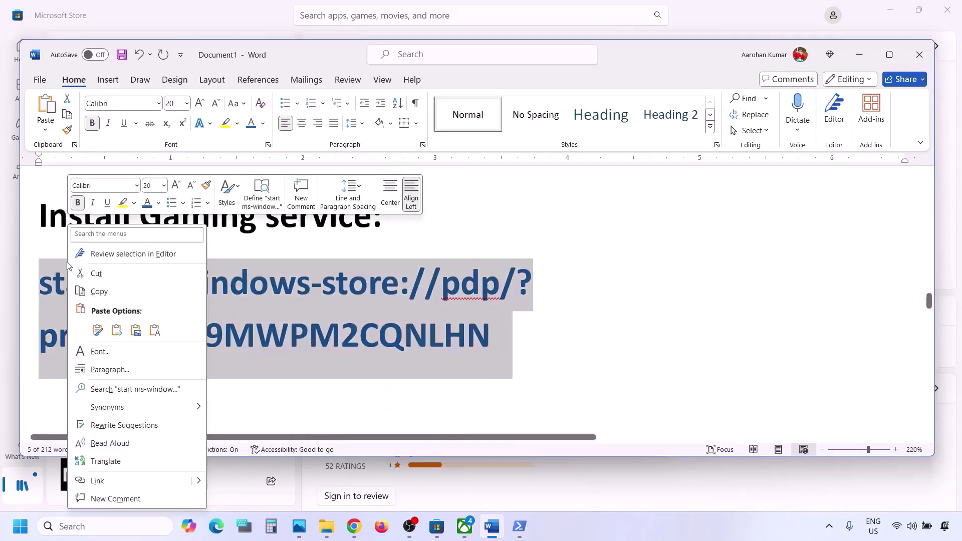
click(141, 296)
In PowerShell, run the Remove-AppxPackage command, then the pasted start ms-windows-store command
click(517, 525)
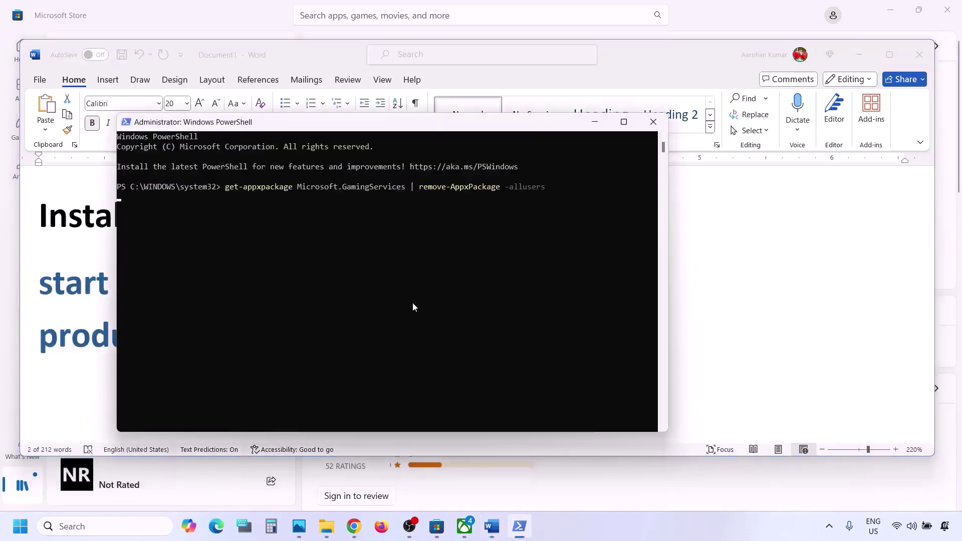
key(Return)
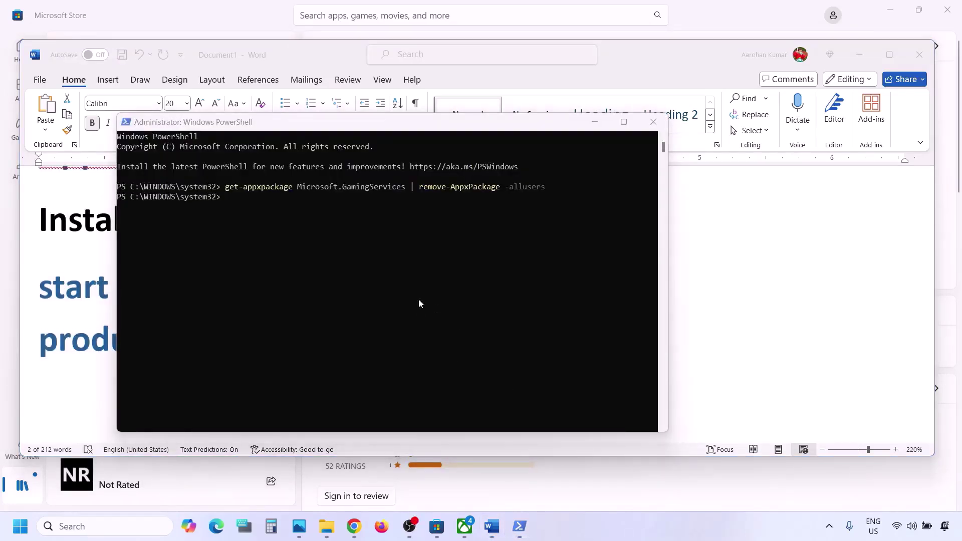
key(ctrl+v)
key(Return)
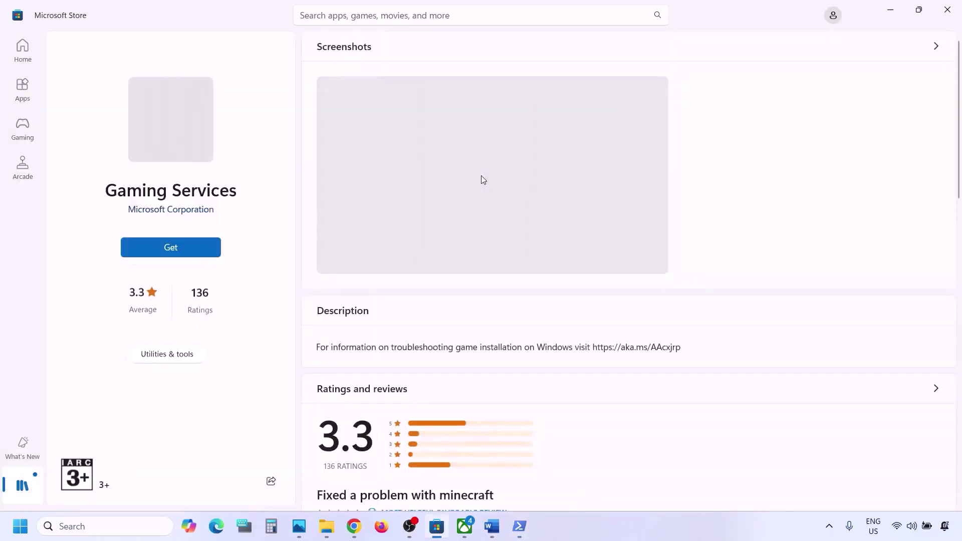
Get Gaming Services in Microsoft Store, then return to the Word guide at Step 10
click(188, 249)
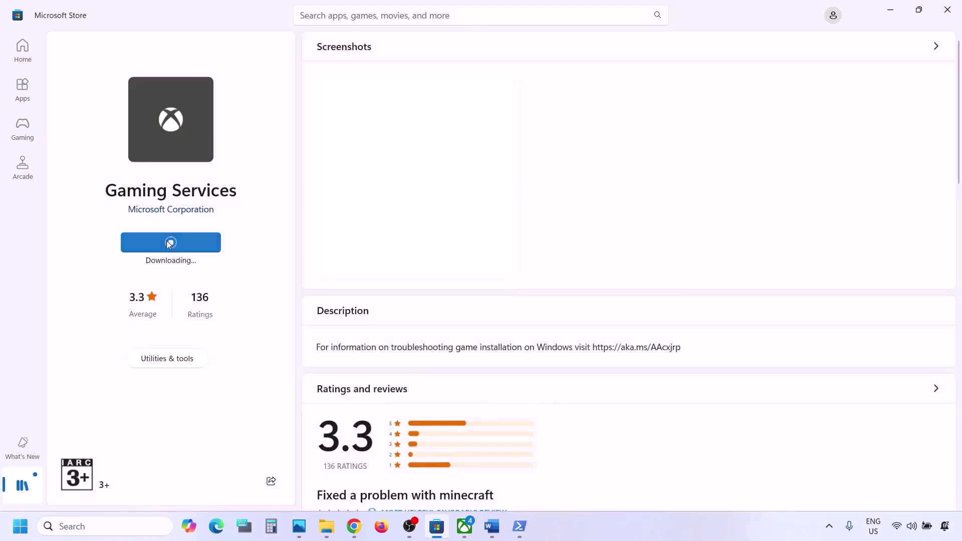
click(492, 527)
scroll(295, 319, down, 5)
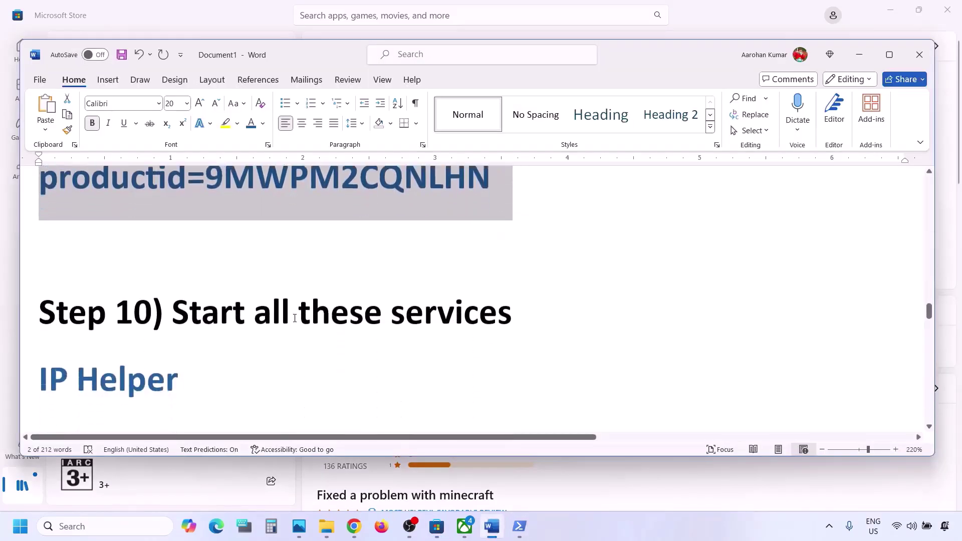
Maximize Word and scroll to Step 10's list of services to start
scroll(295, 318, down, 1)
drag(173, 280, 512, 280)
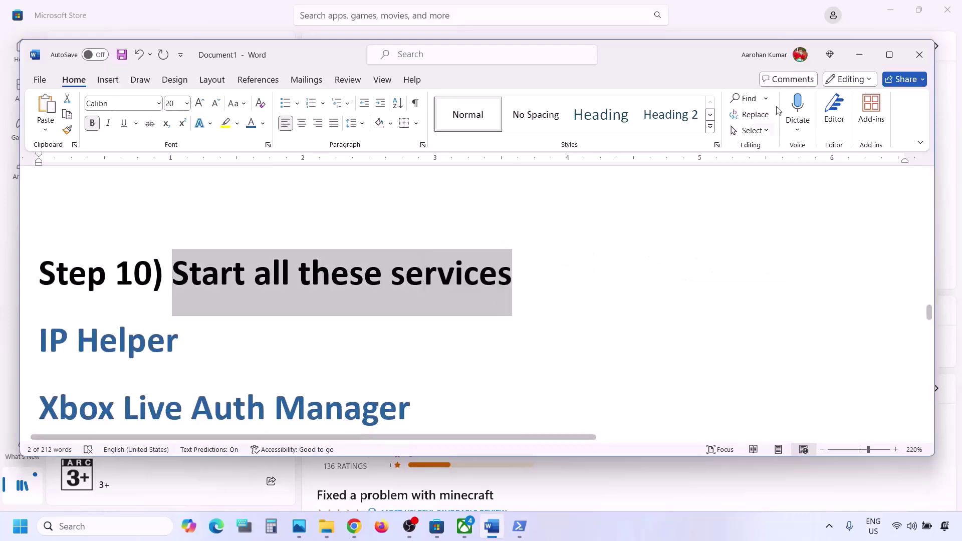
click(890, 54)
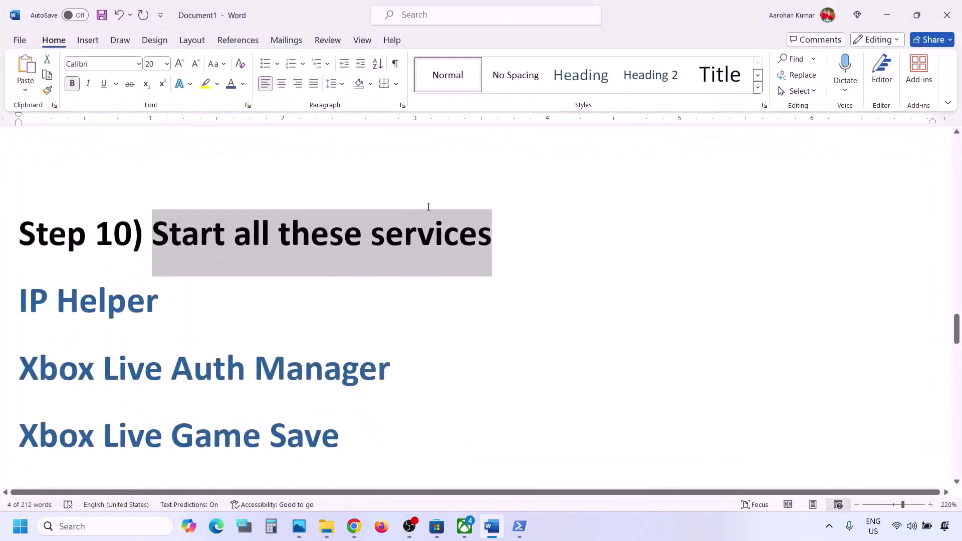
scroll(428, 207, down, 3)
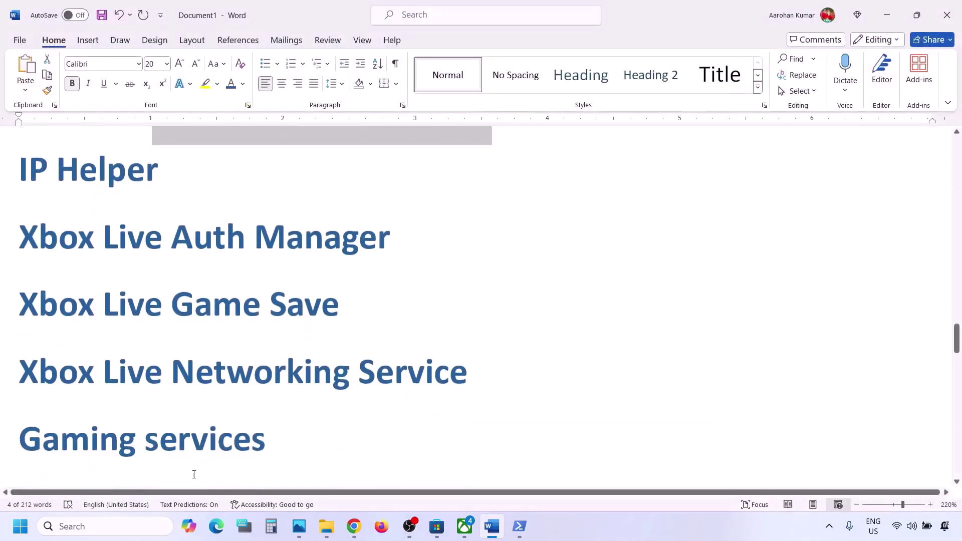
Search for 'Services' in Windows and open the Services console
click(122, 525)
text(erv)
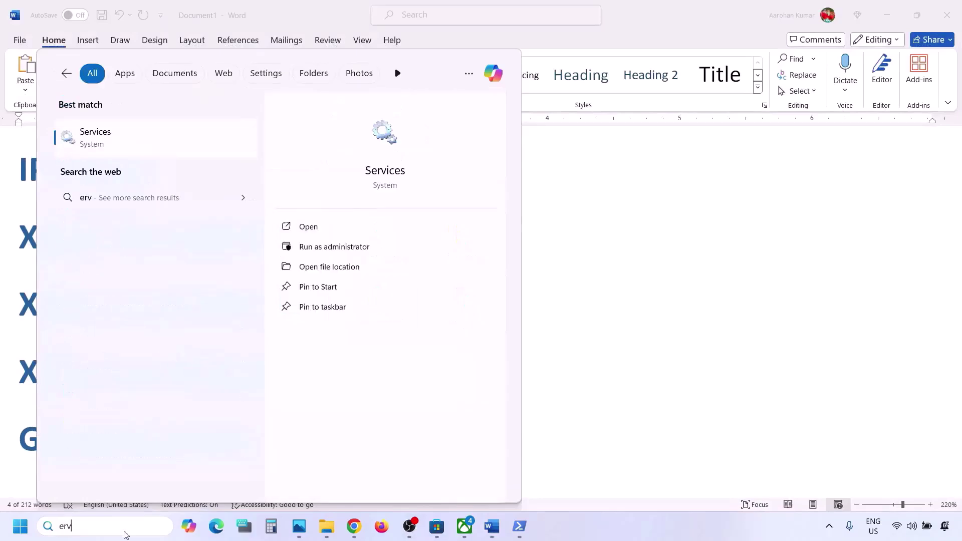
text(ices)
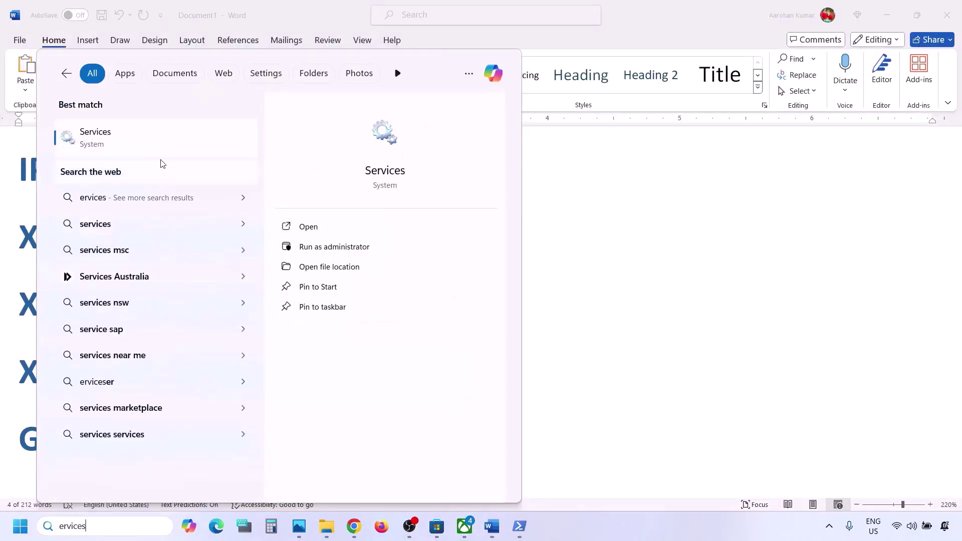
click(158, 151)
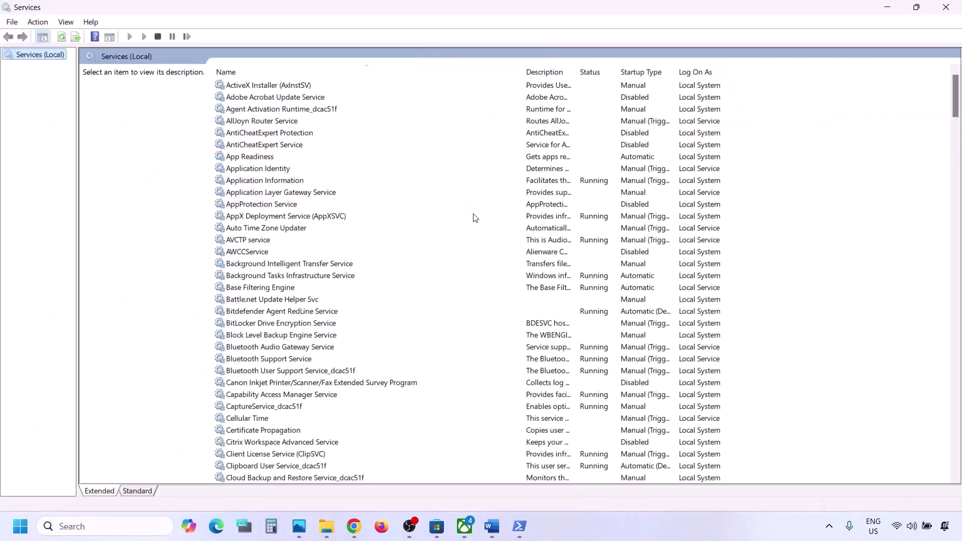
Set the IP Helper service's startup type to Automatic
click(299, 290)
key(i)
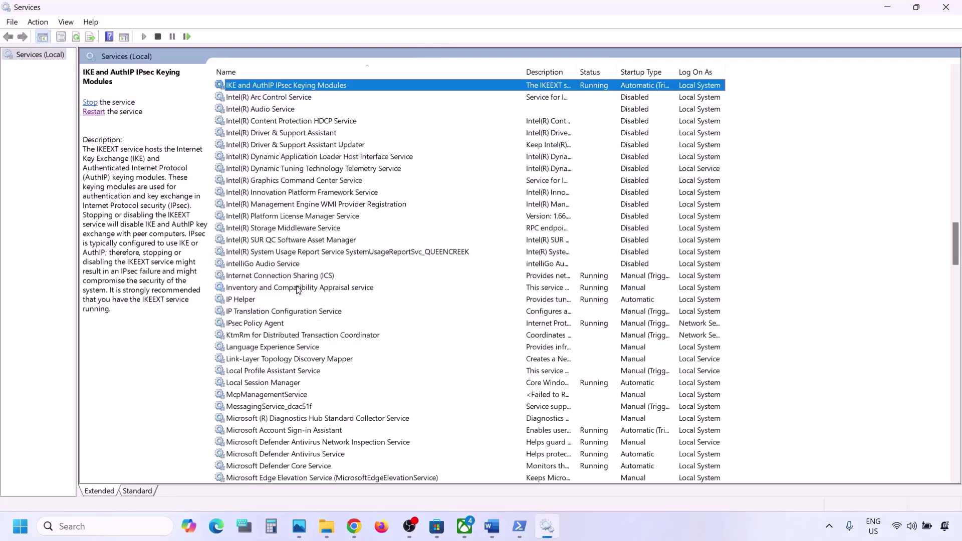
click(249, 301)
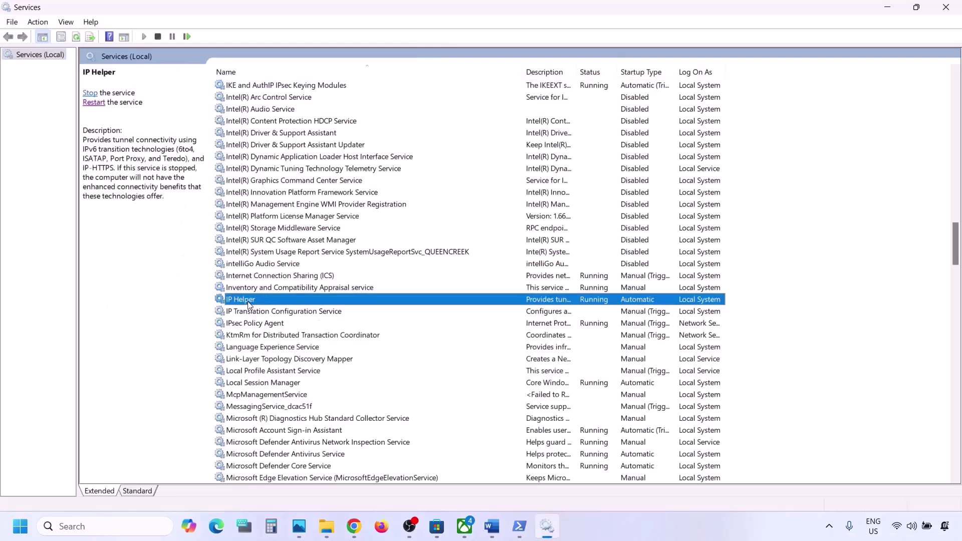
double_click(295, 303)
click(498, 248)
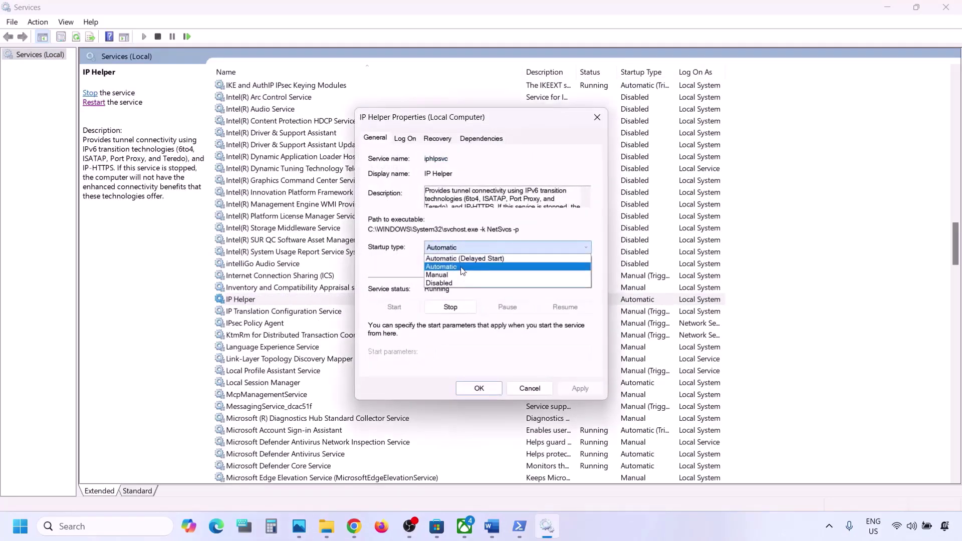
click(462, 270)
click(581, 389)
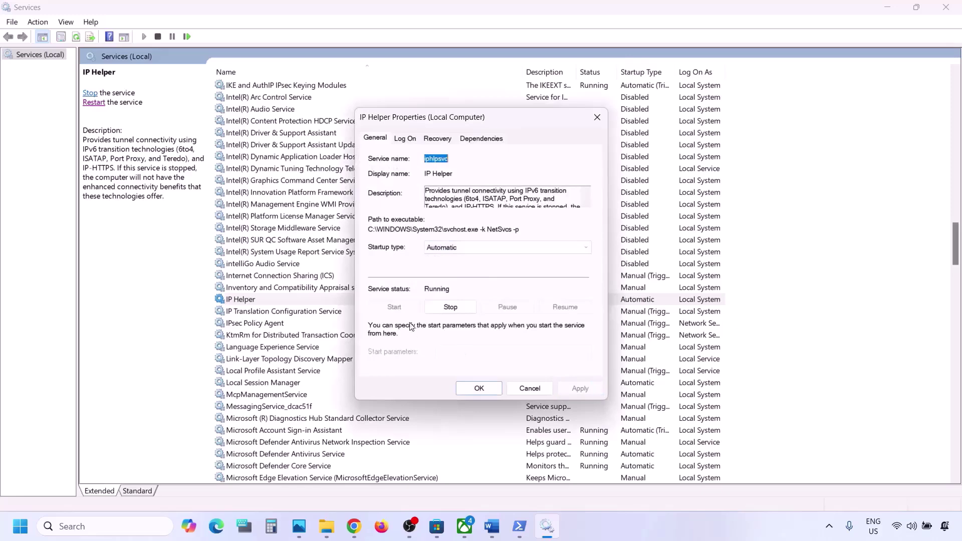
click(474, 390)
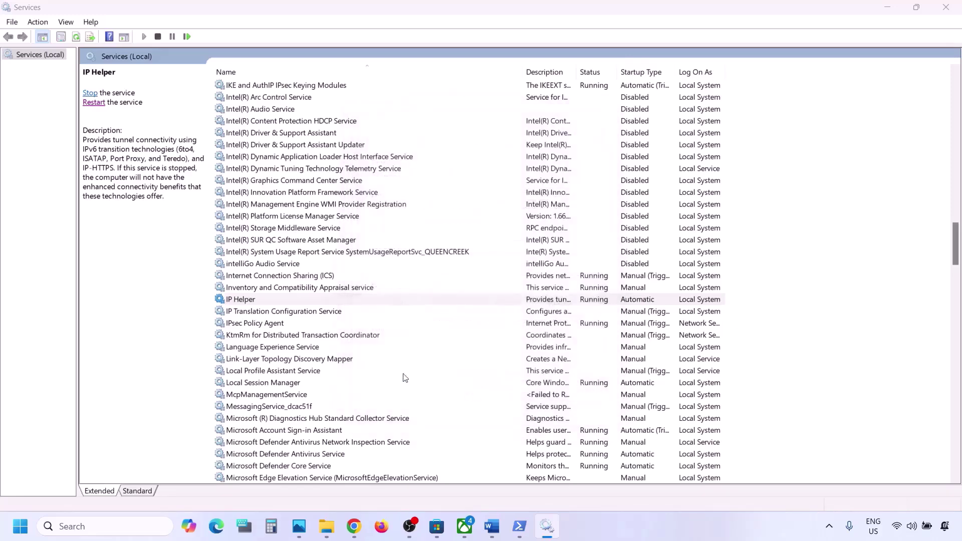
Keep Xbox Accessory Management Service on Automatic startup and apply it
click(327, 382)
key(x)
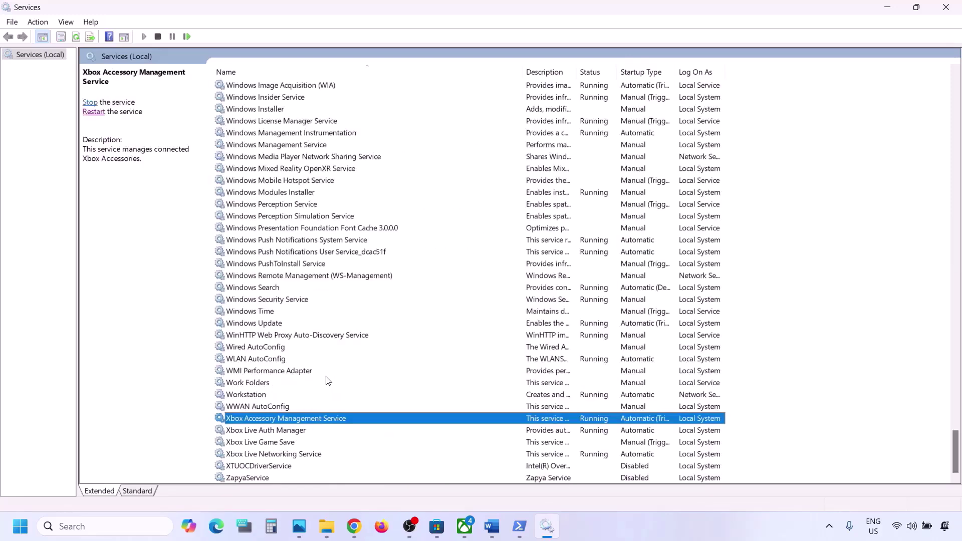
double_click(293, 421)
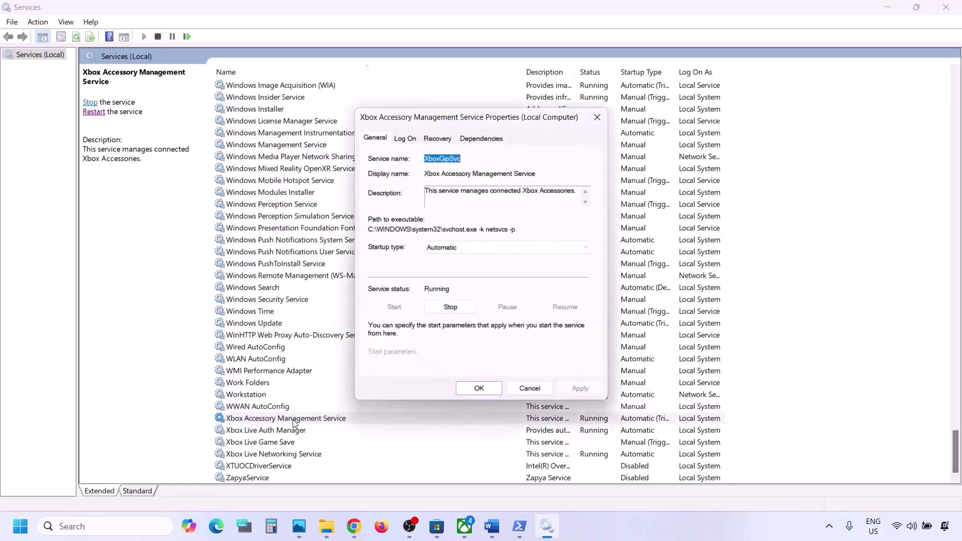
click(453, 247)
click(618, 362)
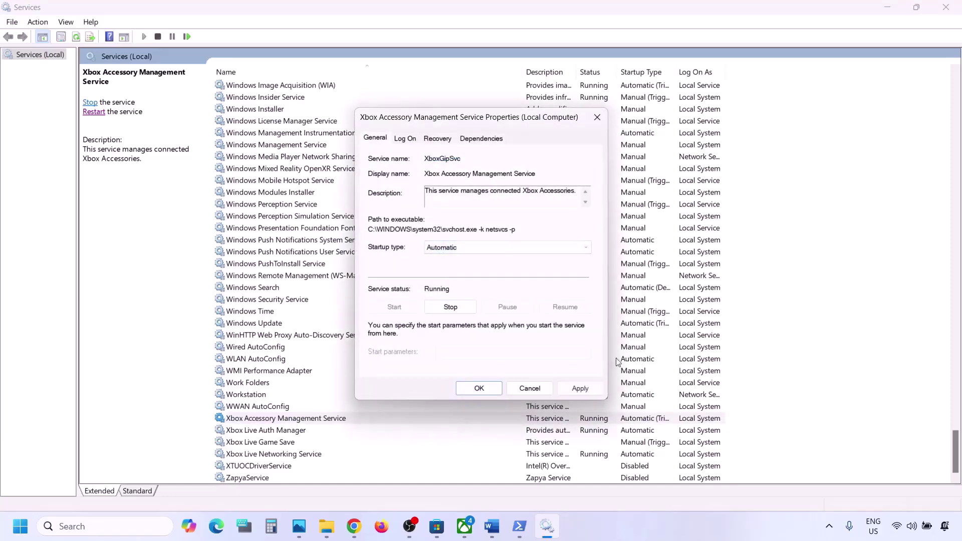
click(593, 390)
click(466, 389)
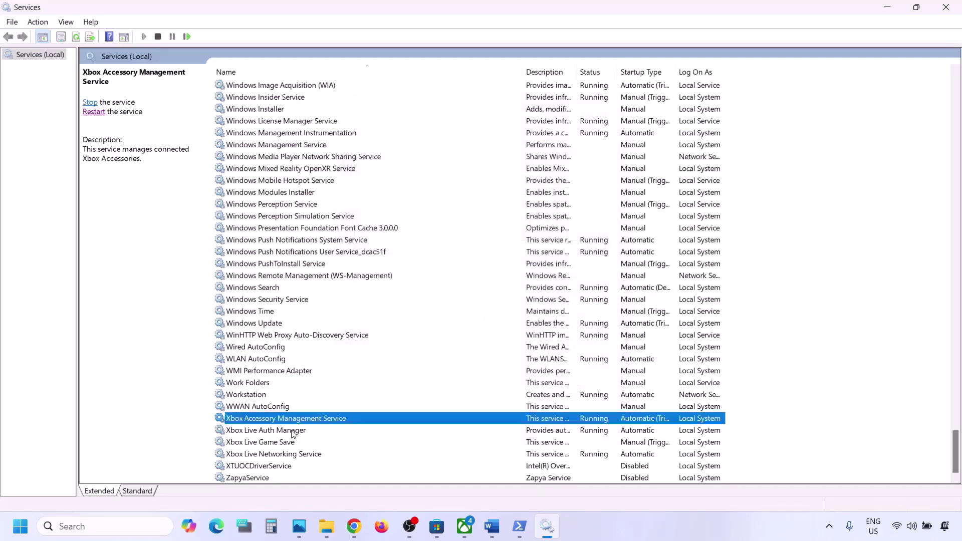
Set Xbox Live Auth Manager's startup type to Automatic
click(304, 432)
double_click(304, 432)
click(456, 248)
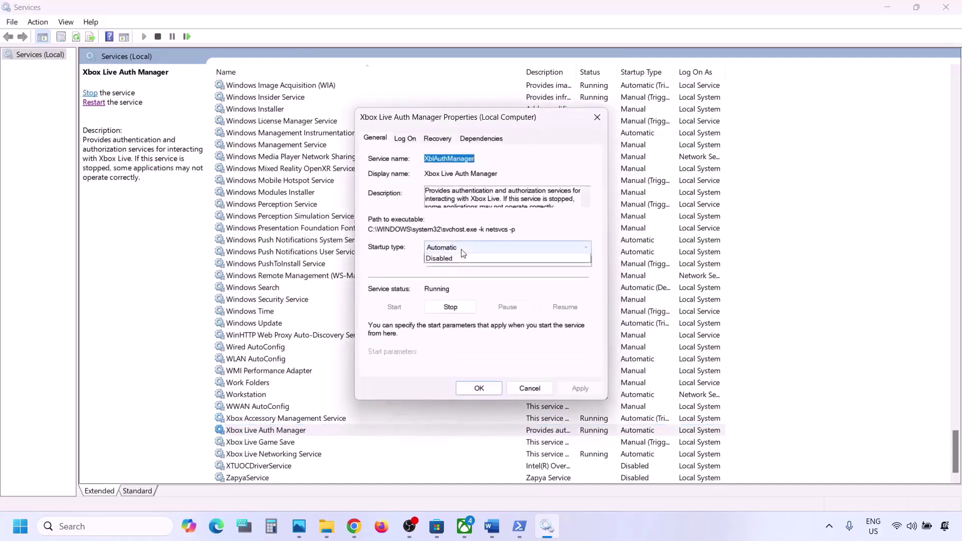
click(455, 269)
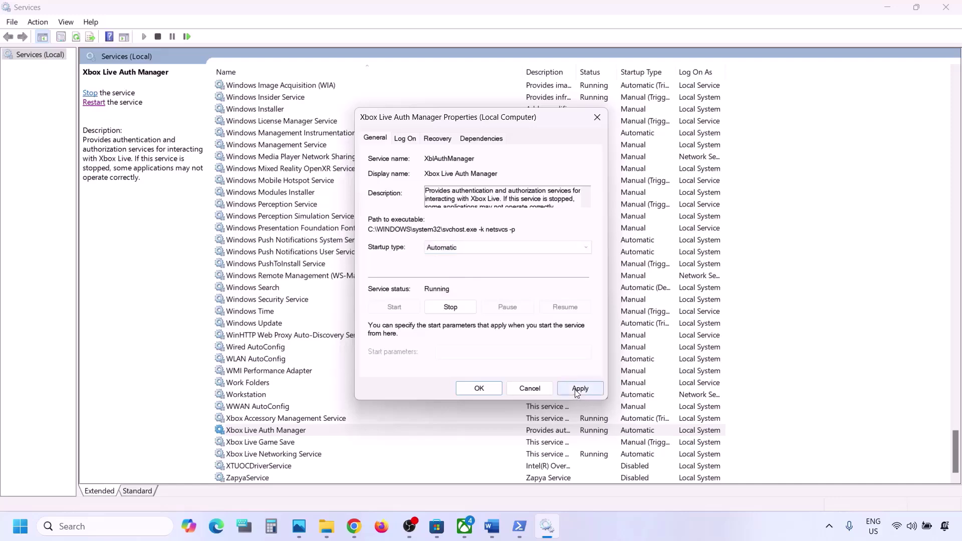
click(580, 389)
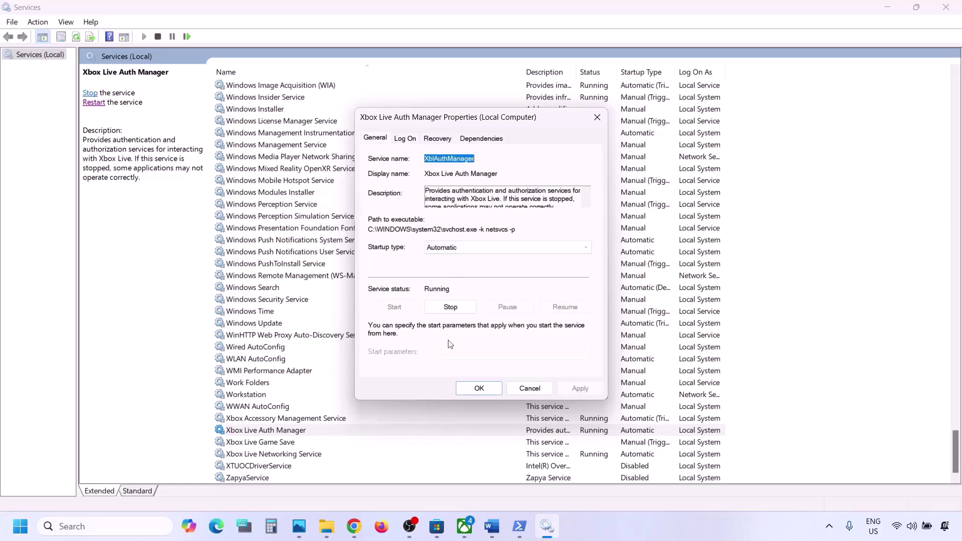
click(473, 389)
Change Xbox Live Game Save from Manual to Automatic and start the service
click(269, 444)
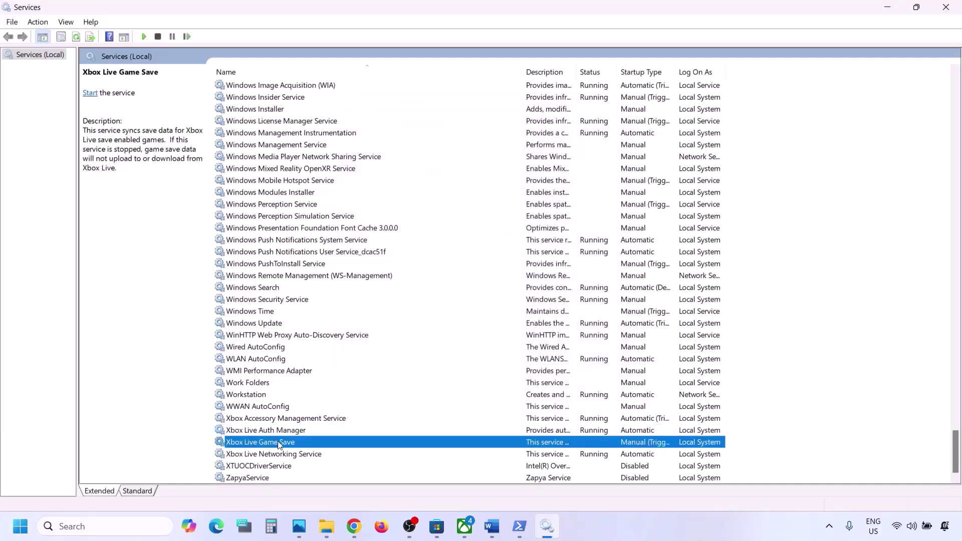
double_click(279, 445)
click(449, 247)
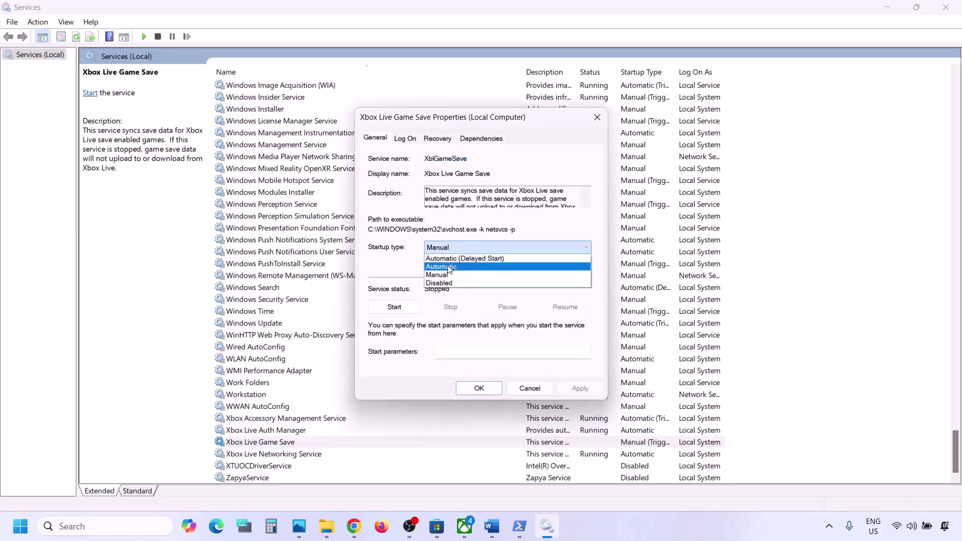
click(450, 268)
click(580, 389)
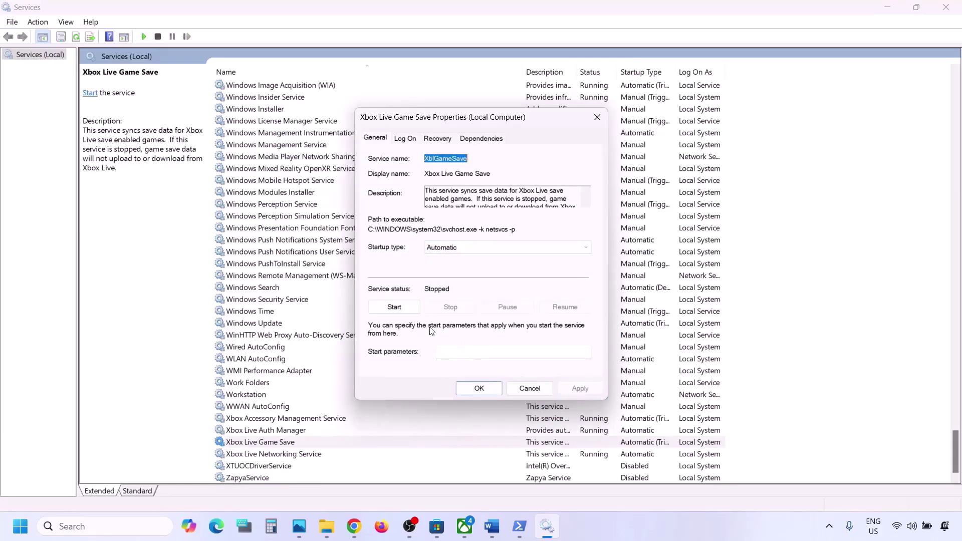
click(402, 306)
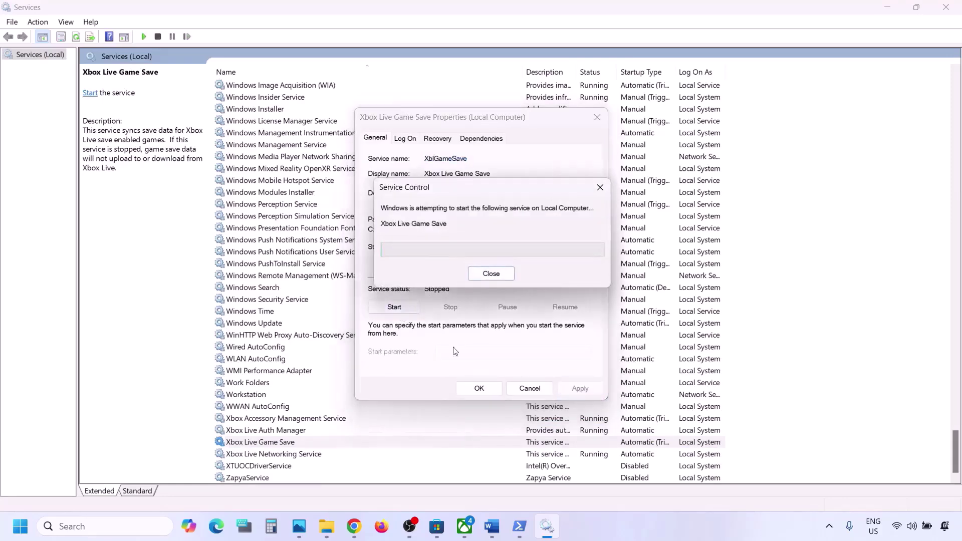
click(480, 389)
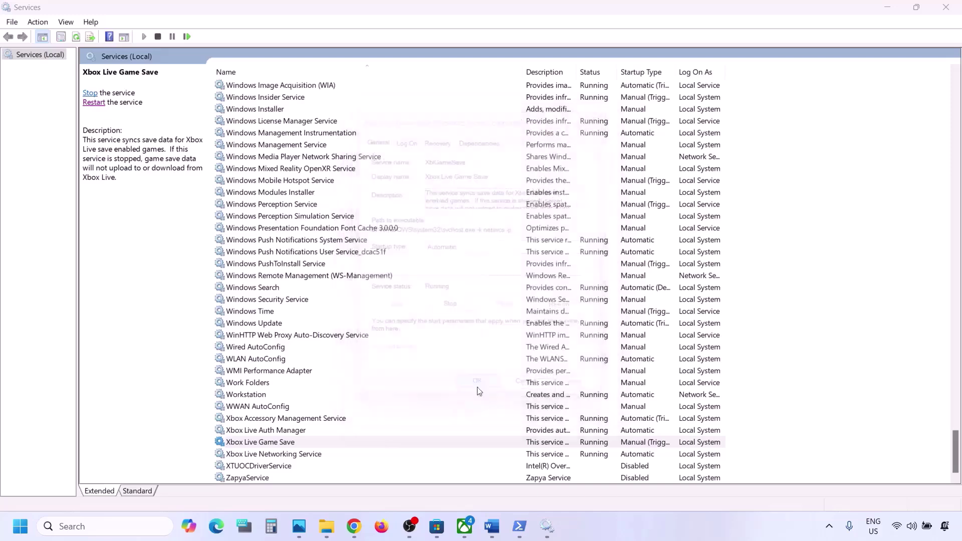
Keep Xbox Live Networking Service on Automatic startup and apply it
click(308, 455)
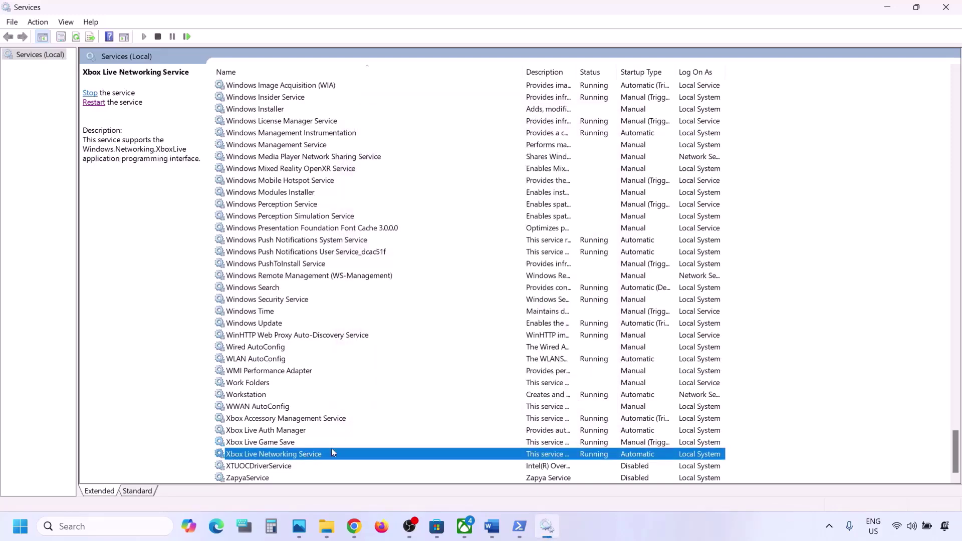
double_click(324, 454)
click(467, 248)
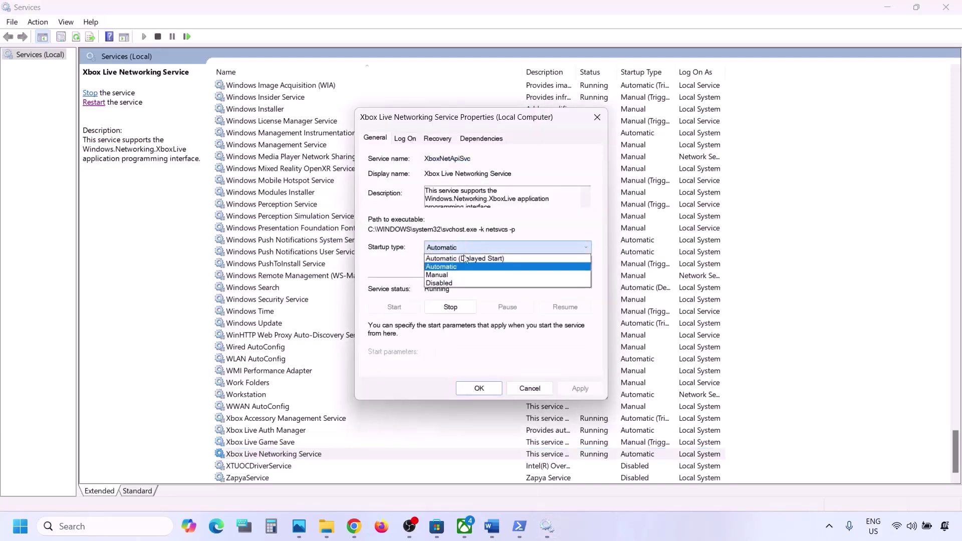
click(461, 267)
click(571, 389)
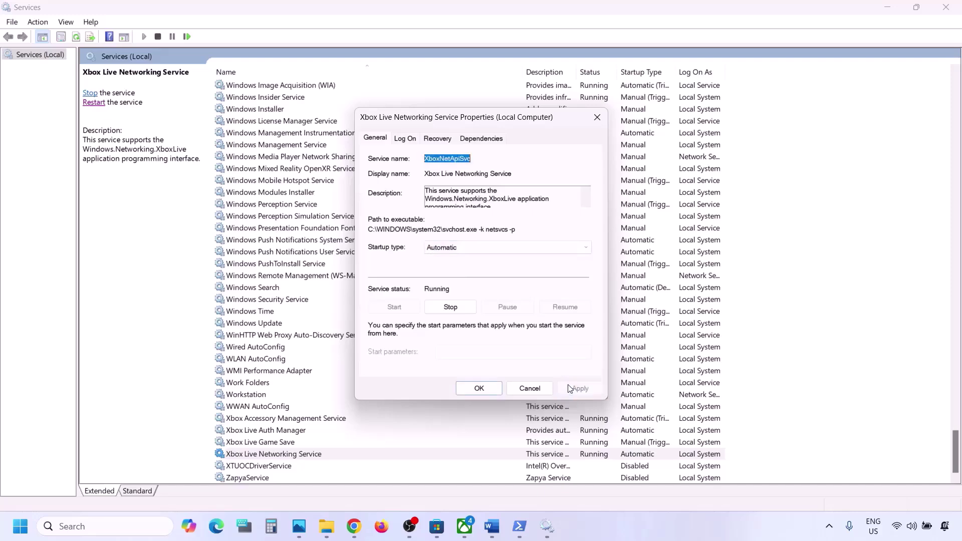
click(460, 387)
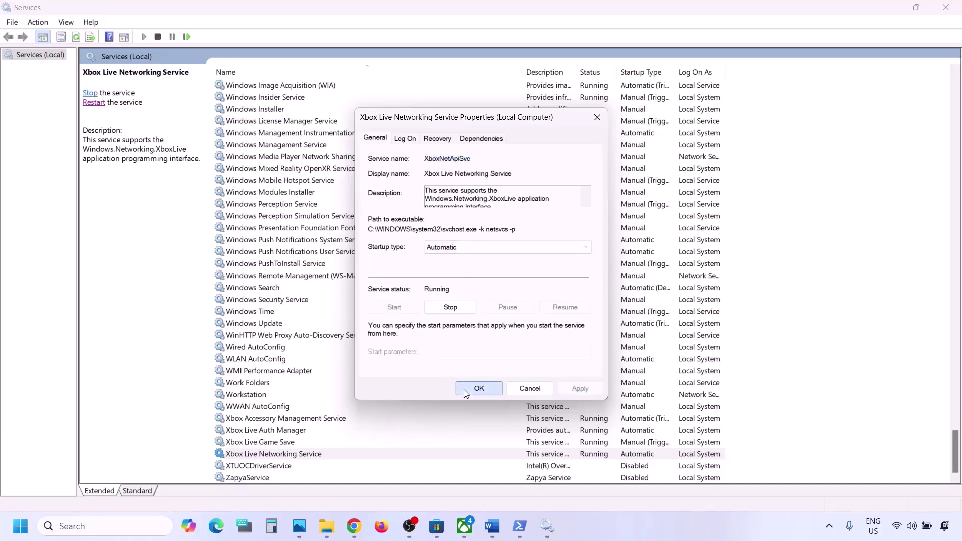
Set the Windows Update service's startup type to Automatic
click(283, 326)
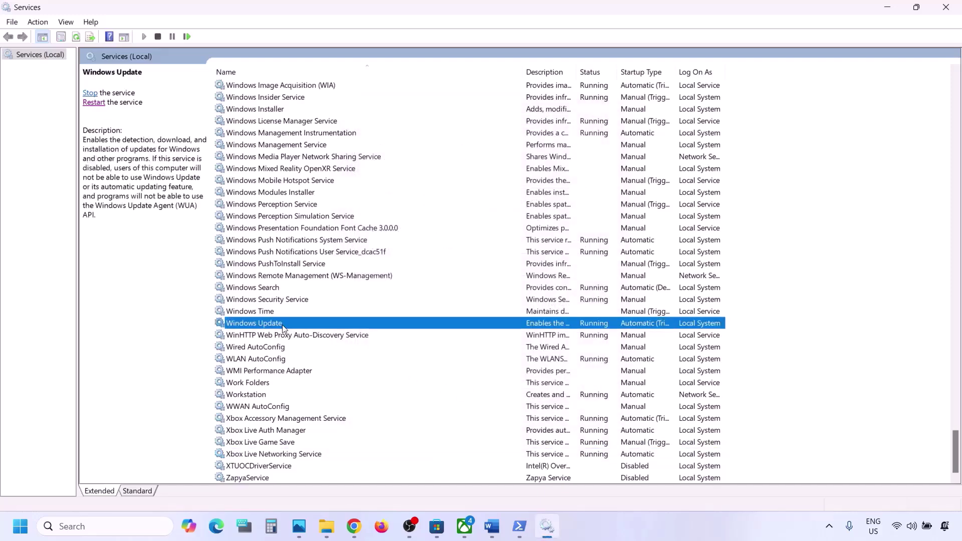
double_click(366, 321)
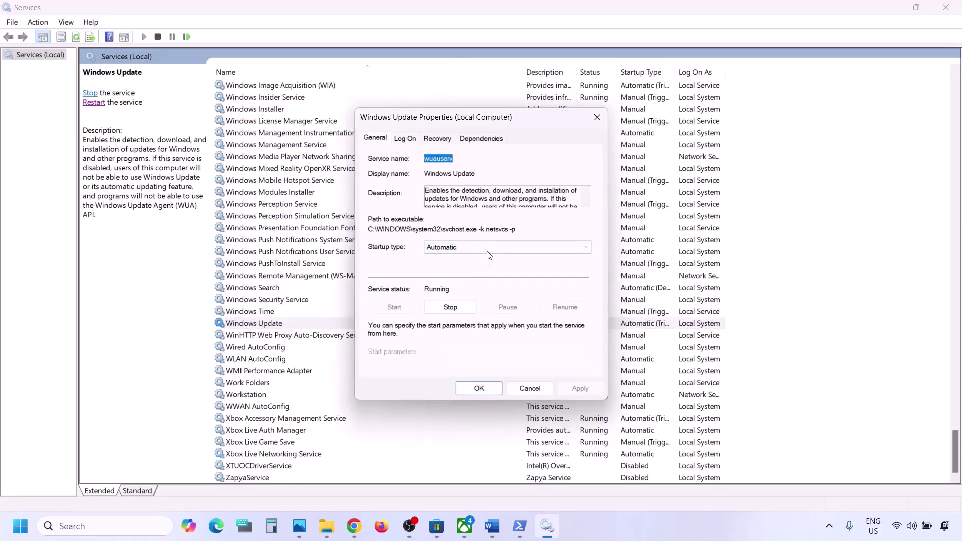
click(489, 249)
click(468, 267)
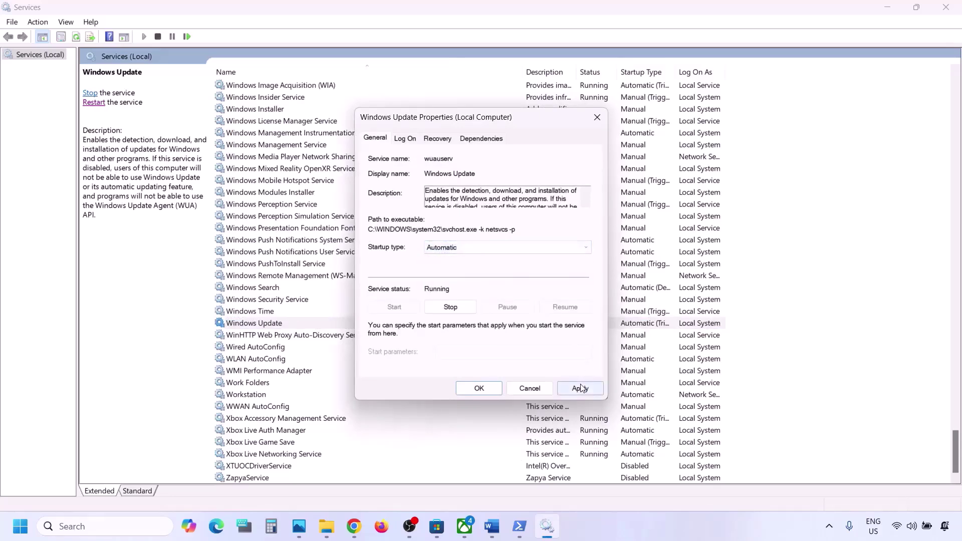
click(583, 389)
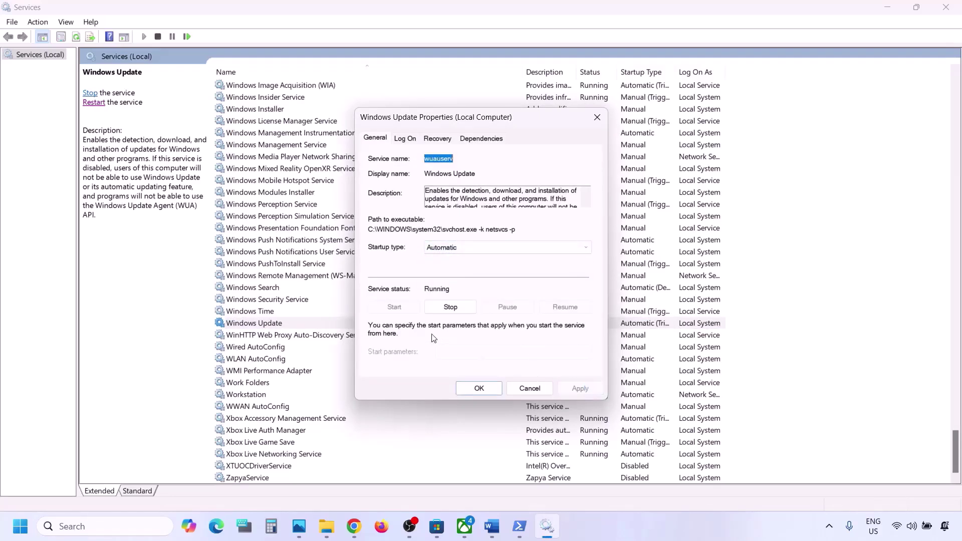
click(482, 388)
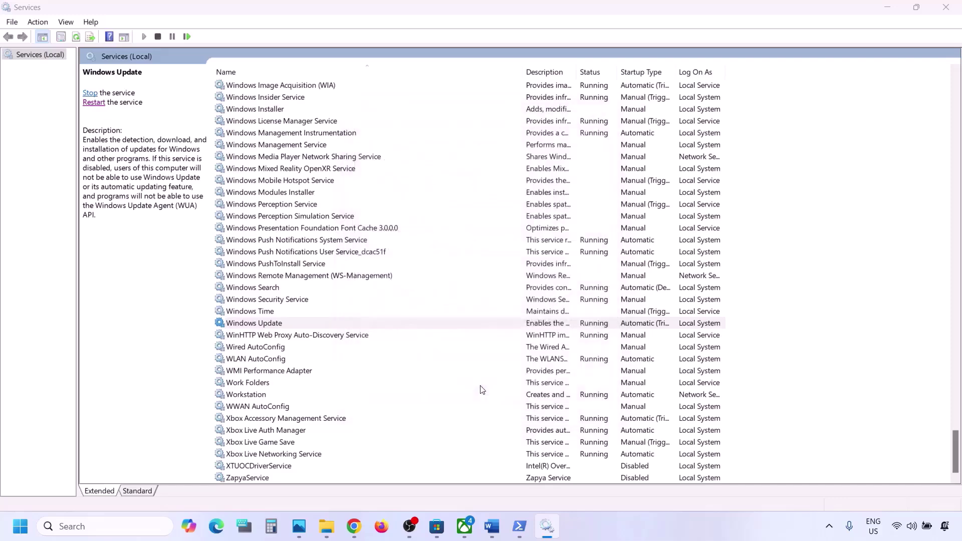
click(327, 253)
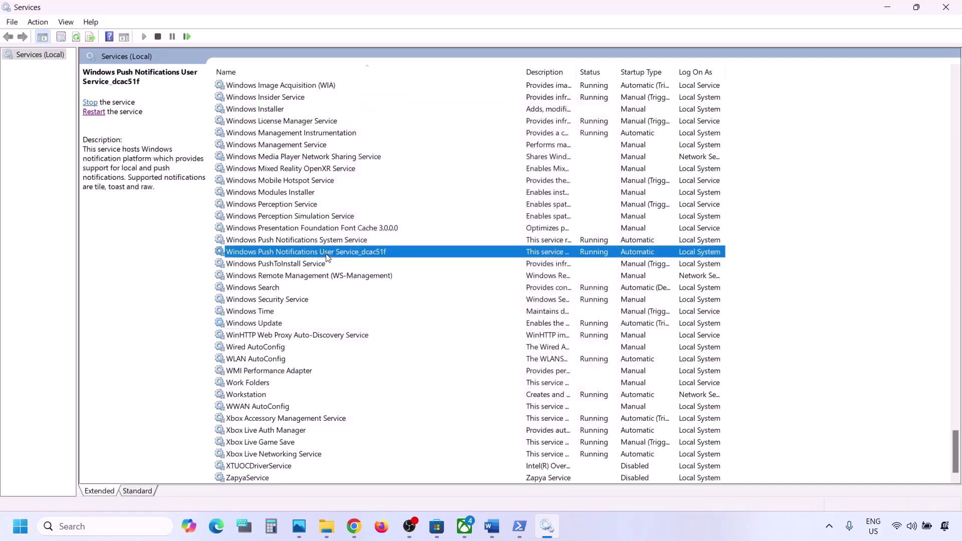
Find and compare the two Gaming Services entries in the list
key(g)
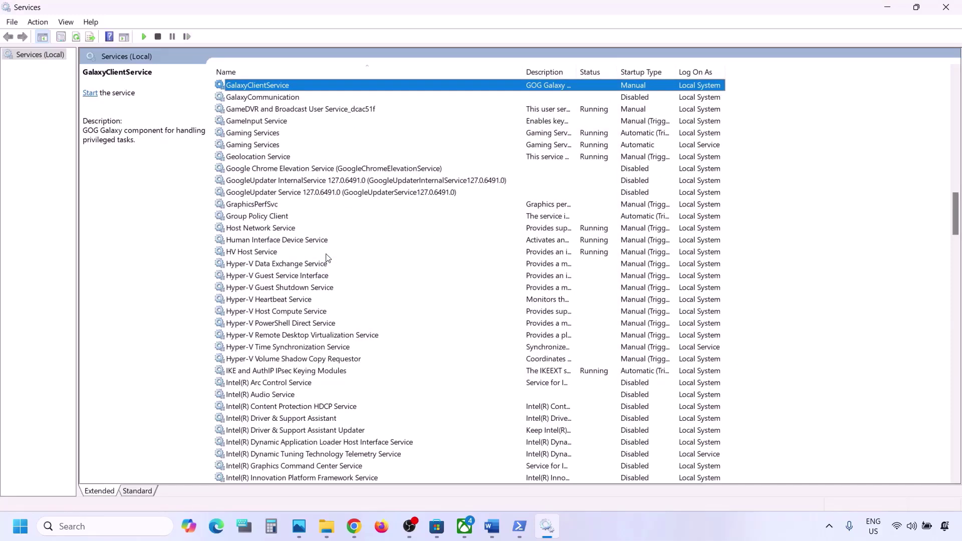
click(259, 134)
click(530, 147)
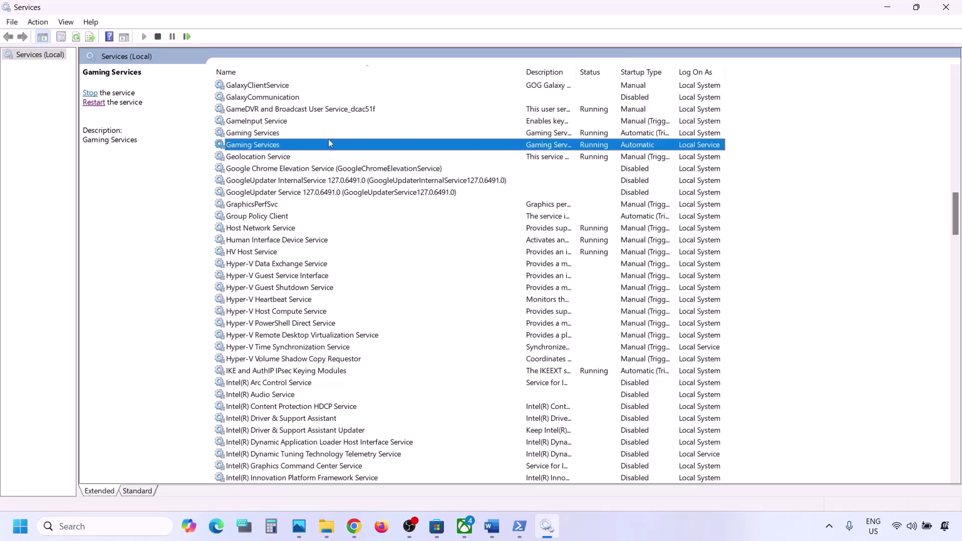
click(264, 134)
click(269, 143)
click(591, 131)
click(594, 147)
click(591, 133)
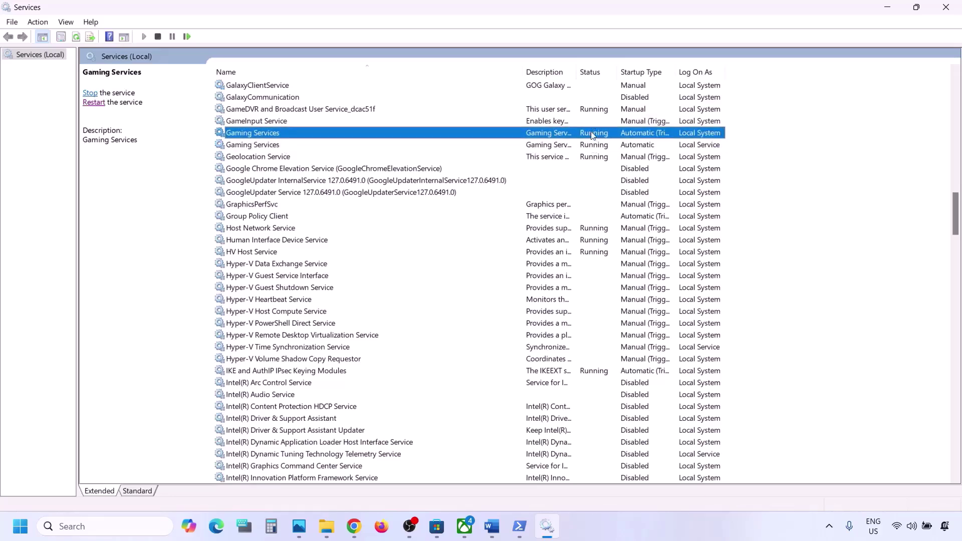
Restart both Gaming Services entries
right_click(551, 134)
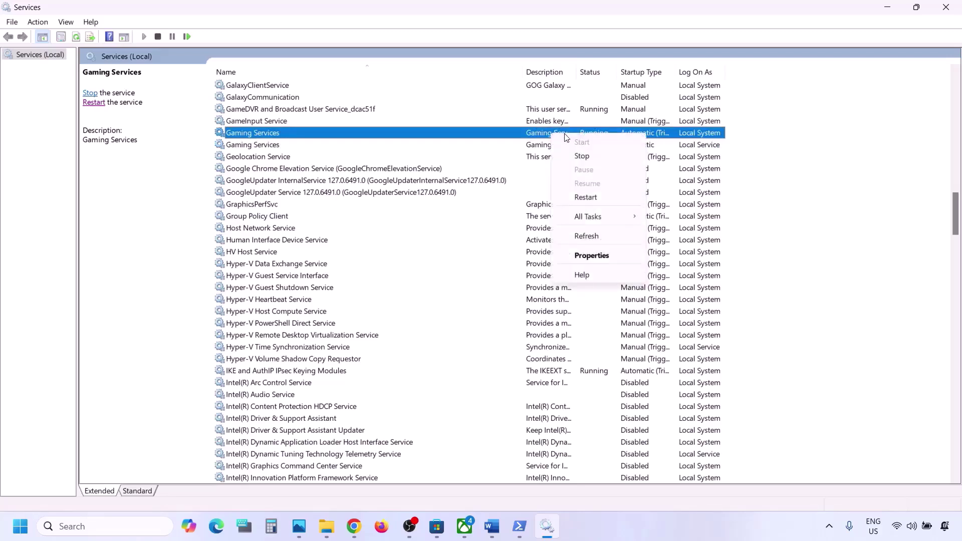
click(588, 197)
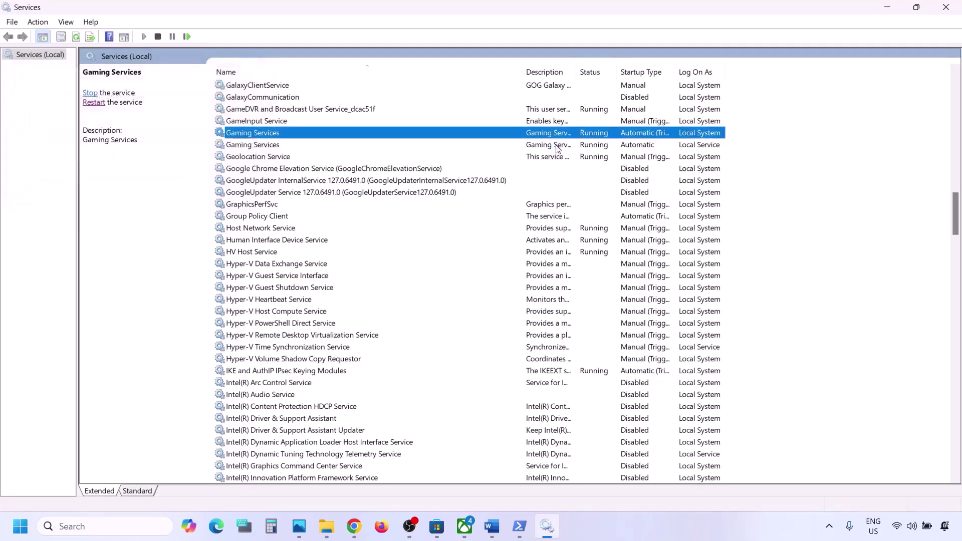
click(557, 145)
right_click(556, 145)
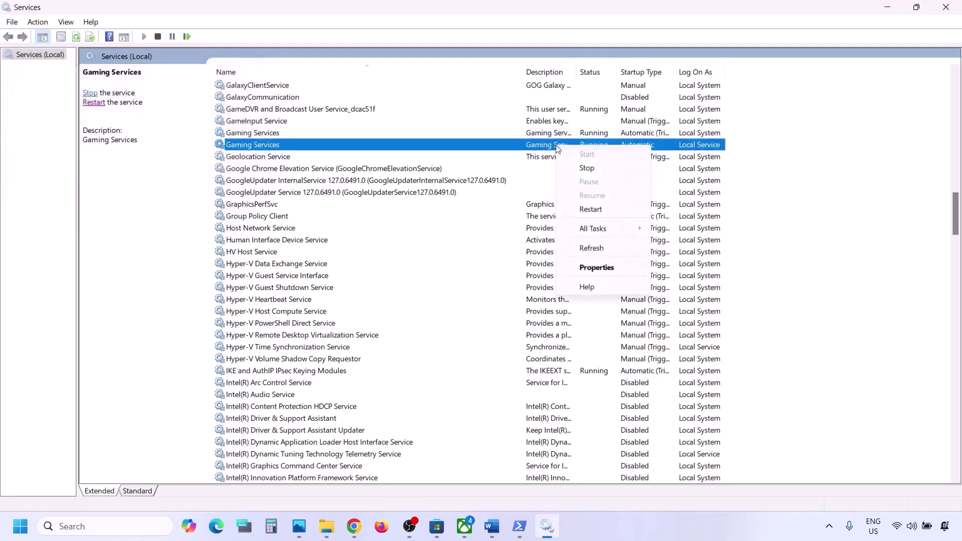
click(594, 210)
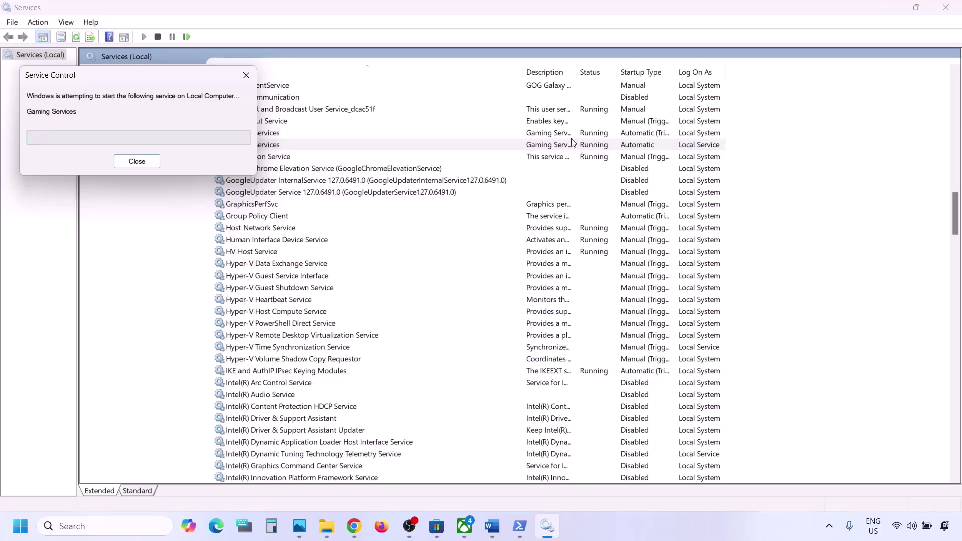
Stop both Gaming Services entries
click(550, 135)
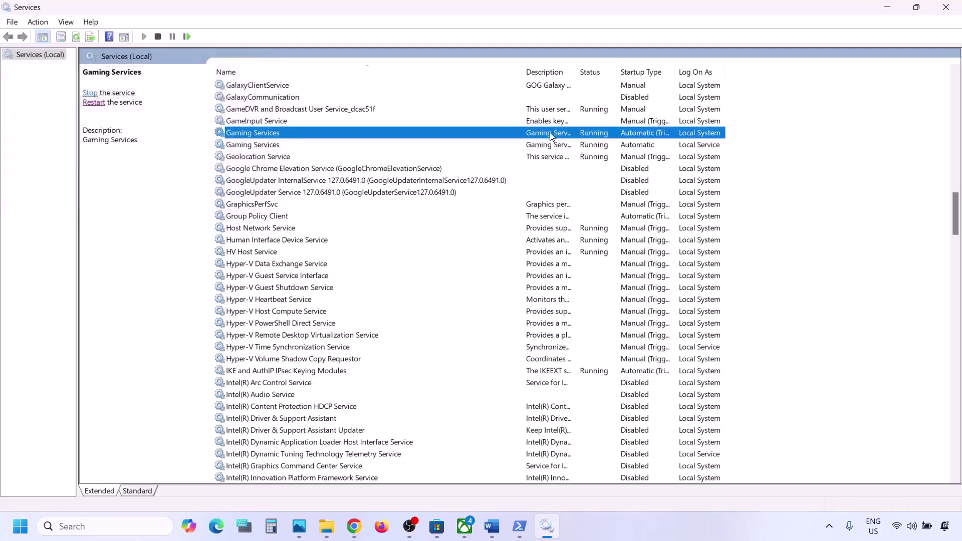
right_click(555, 135)
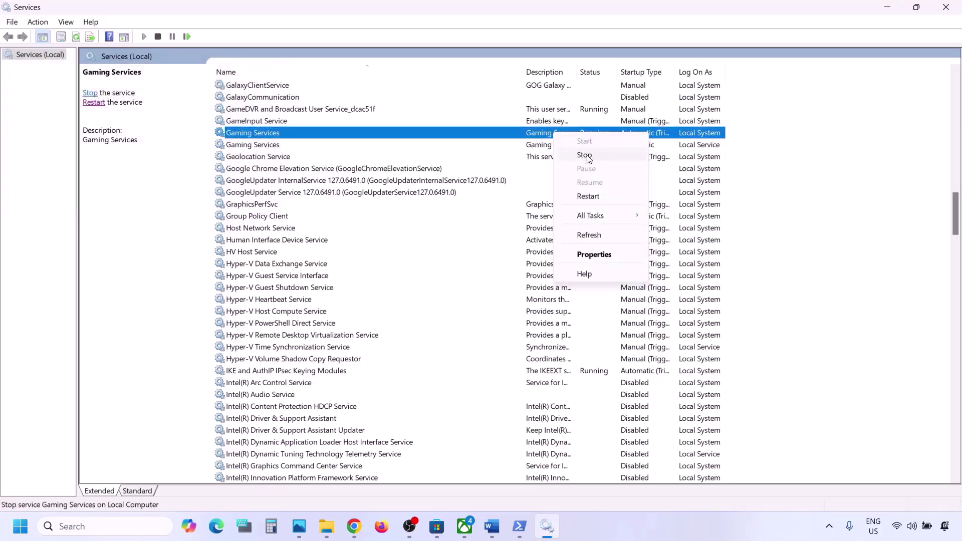
click(584, 156)
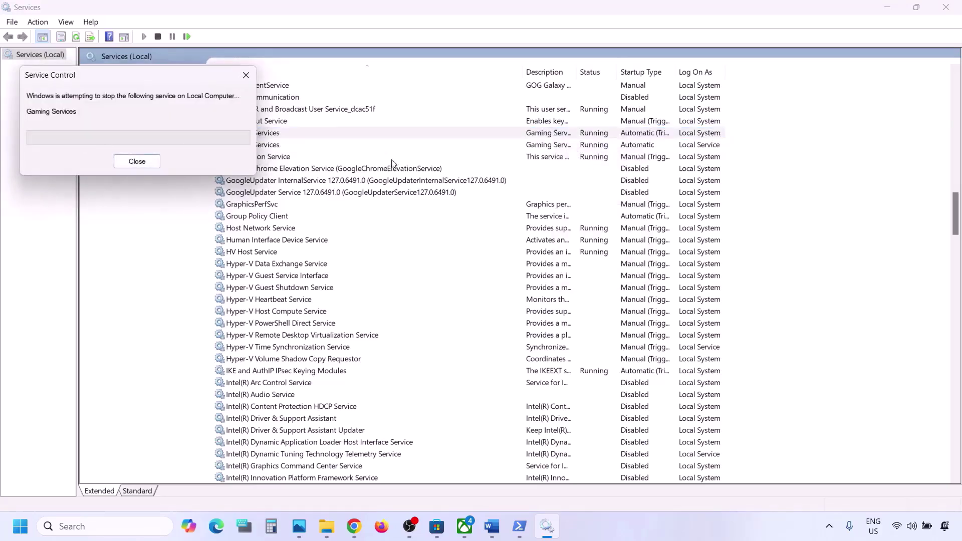
click(551, 145)
right_click(551, 144)
click(599, 168)
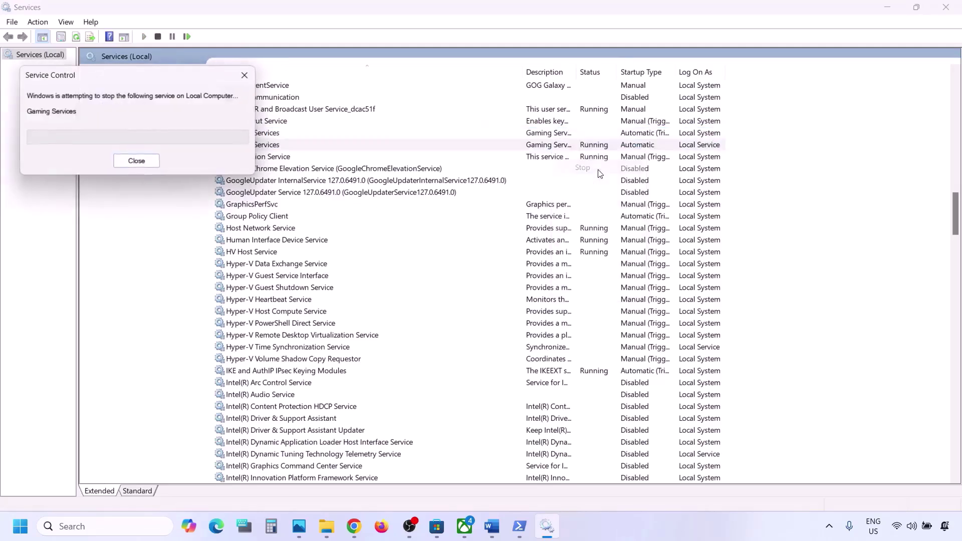
Start both Gaming Services entries again so they show Running
right_click(561, 133)
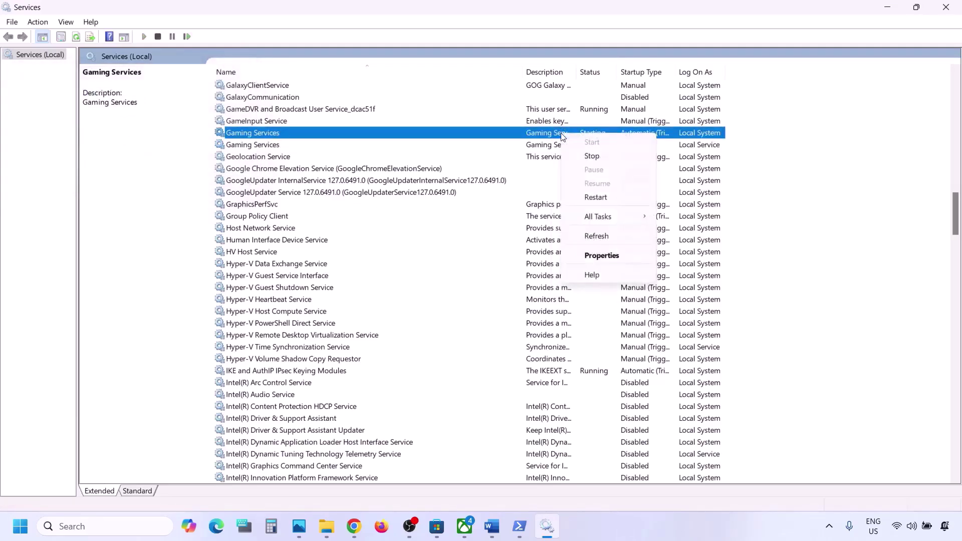
click(595, 198)
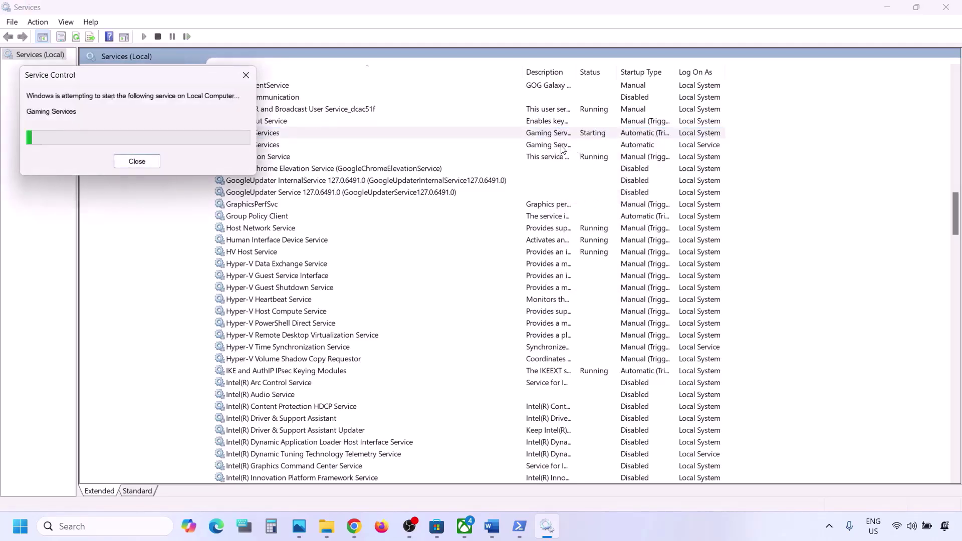
click(561, 145)
right_click(562, 145)
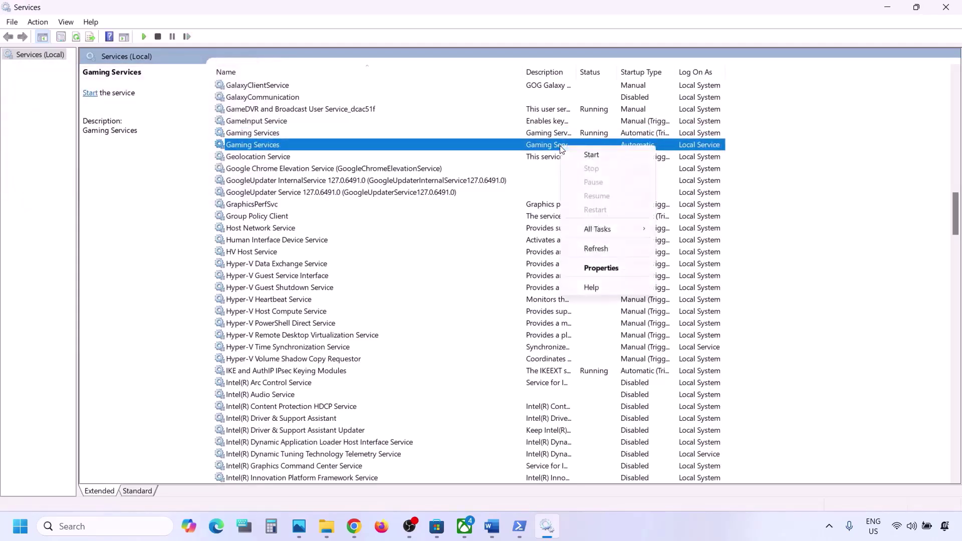
click(591, 154)
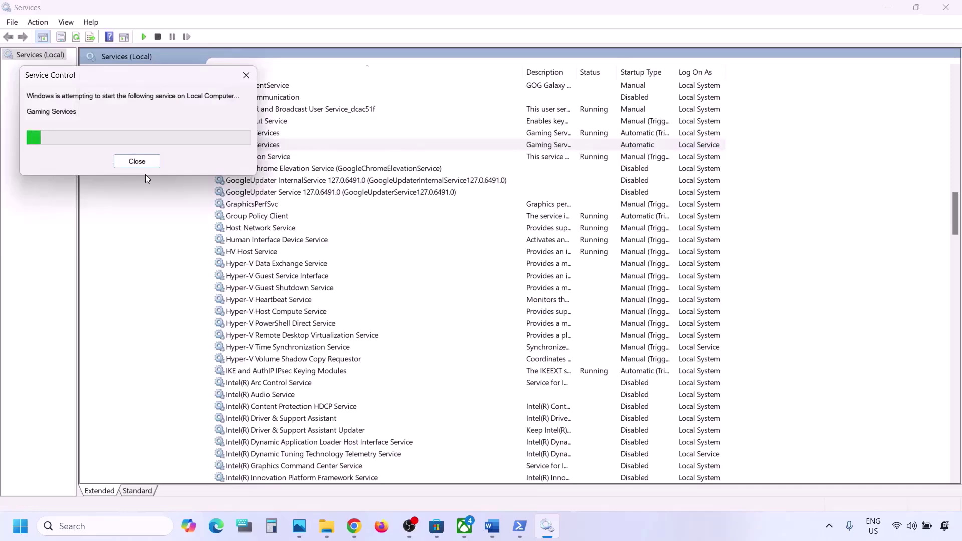
click(386, 229)
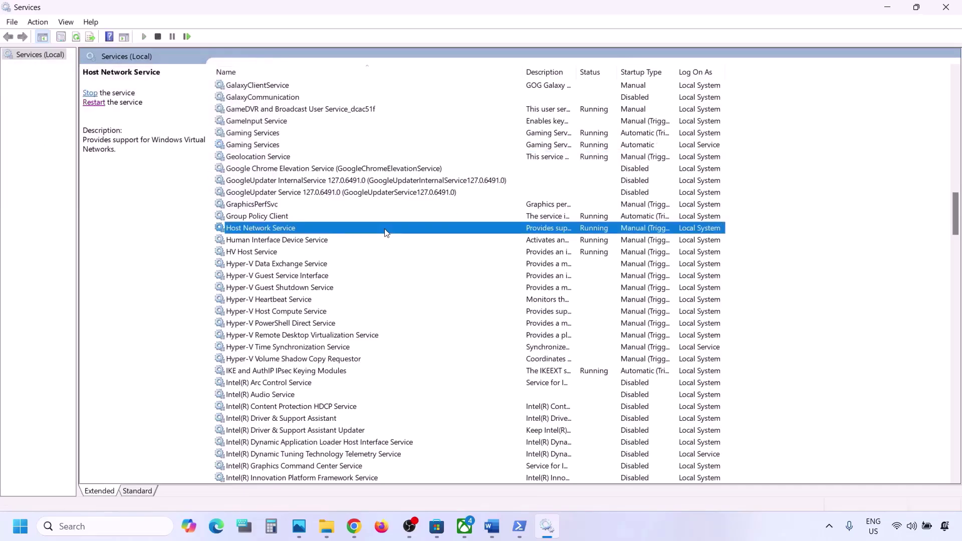
key(m)
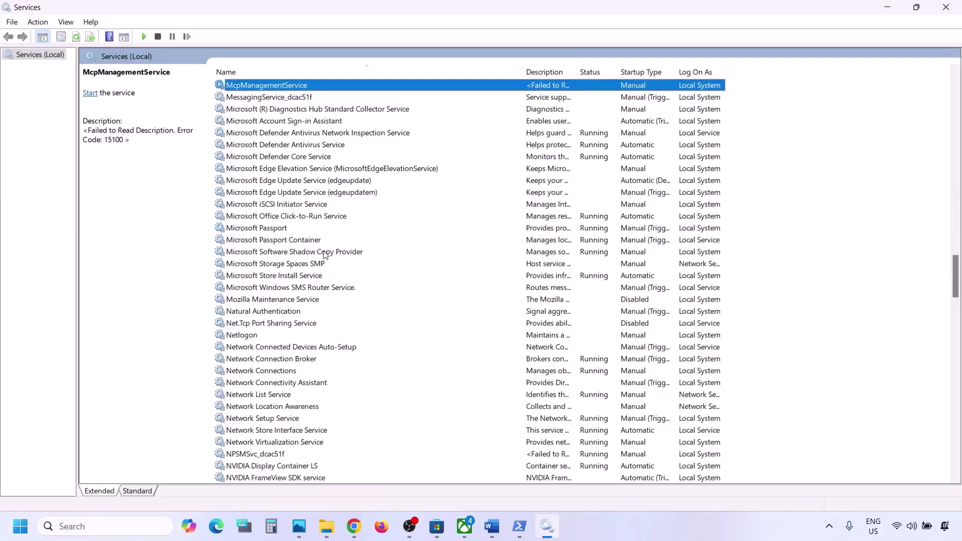
Set Microsoft Store Install Service's startup type to Automatic
click(297, 277)
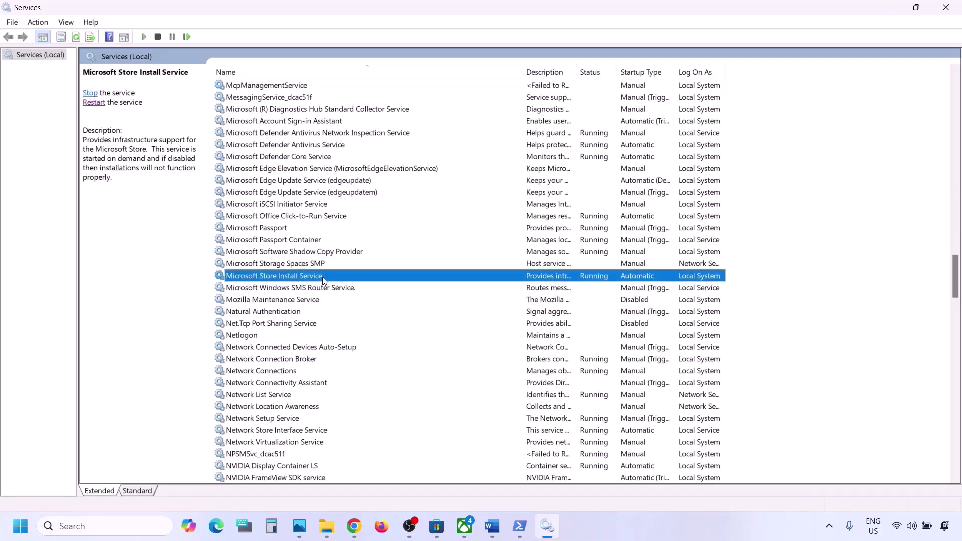
double_click(323, 281)
click(488, 249)
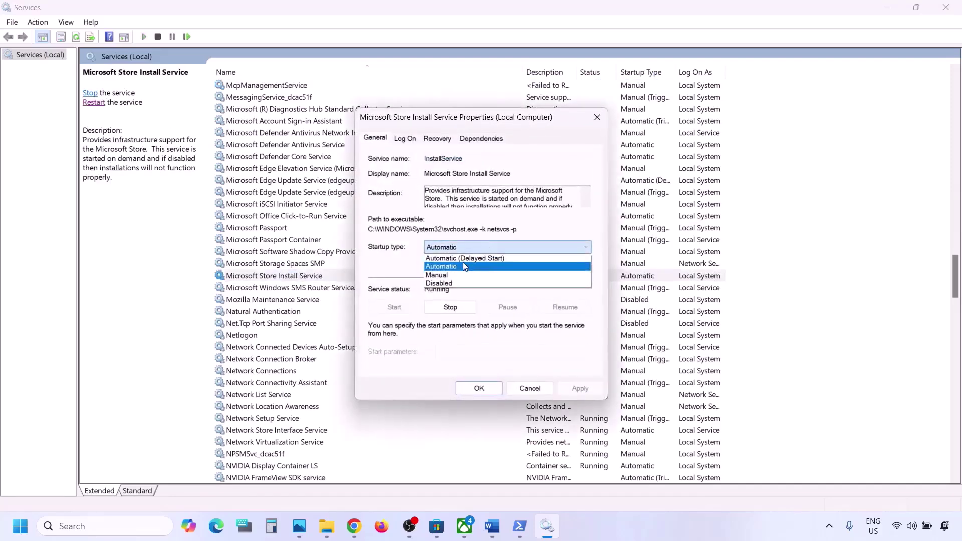
click(462, 267)
click(580, 389)
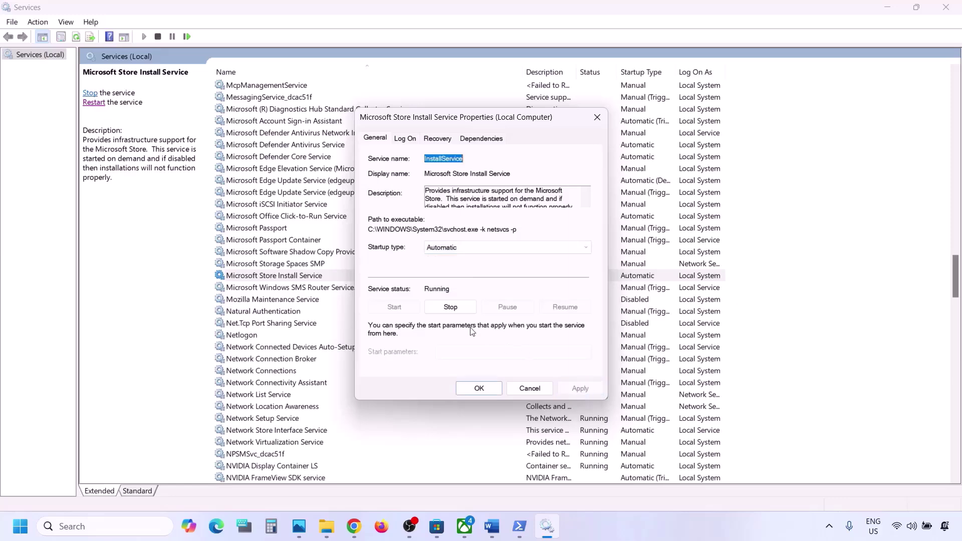
click(479, 388)
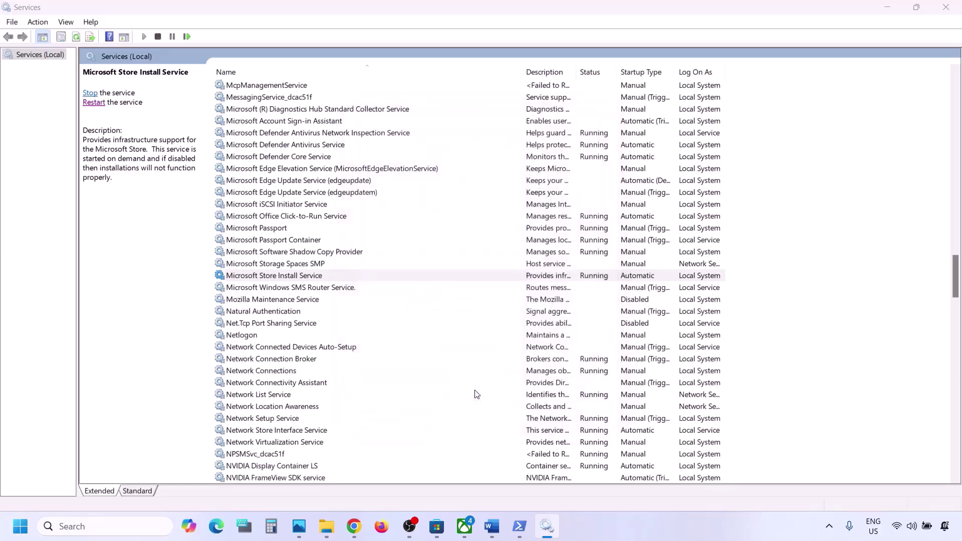
Close Services, find the Update Windows step in the notes, and launch Settings with Win+I
click(945, 15)
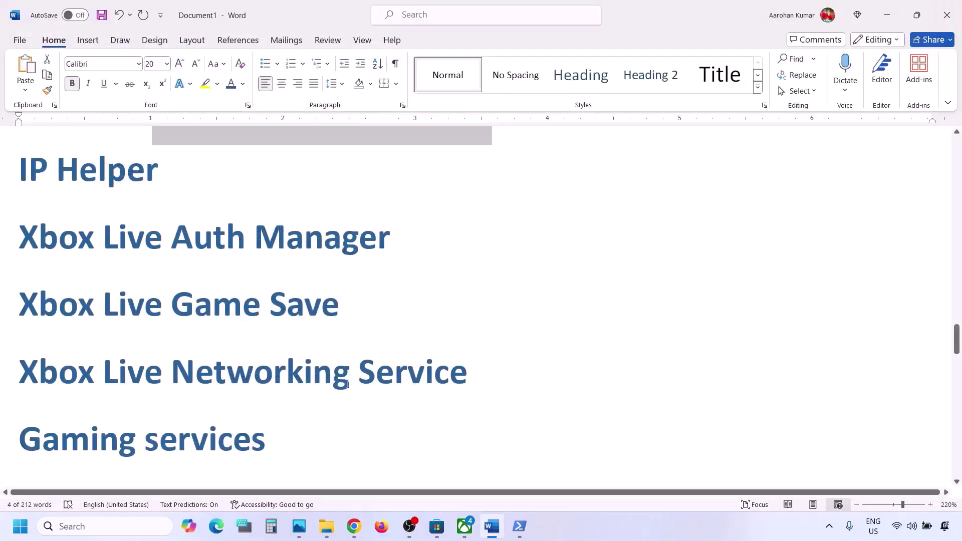
scroll(348, 383, down, 7)
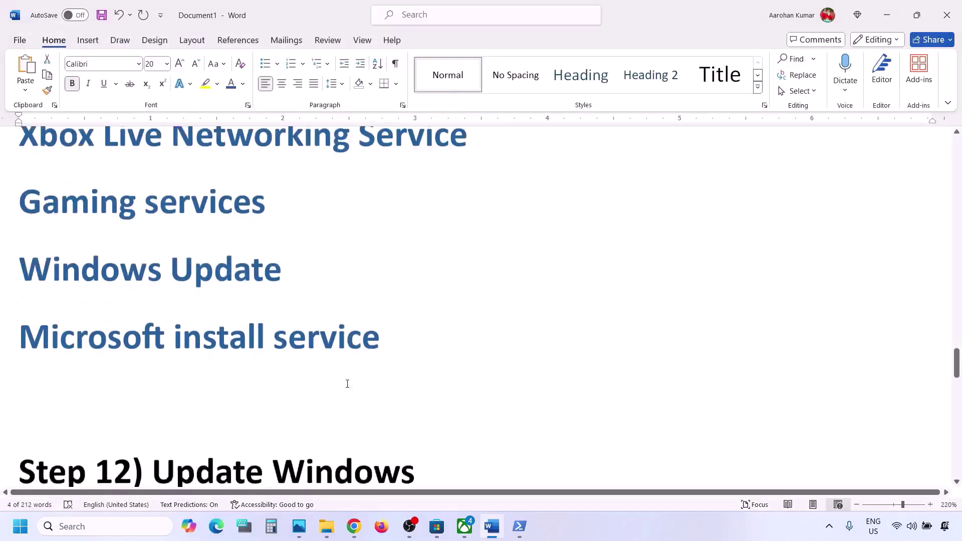
scroll(347, 384, down, 1)
scroll(346, 382, up, 1)
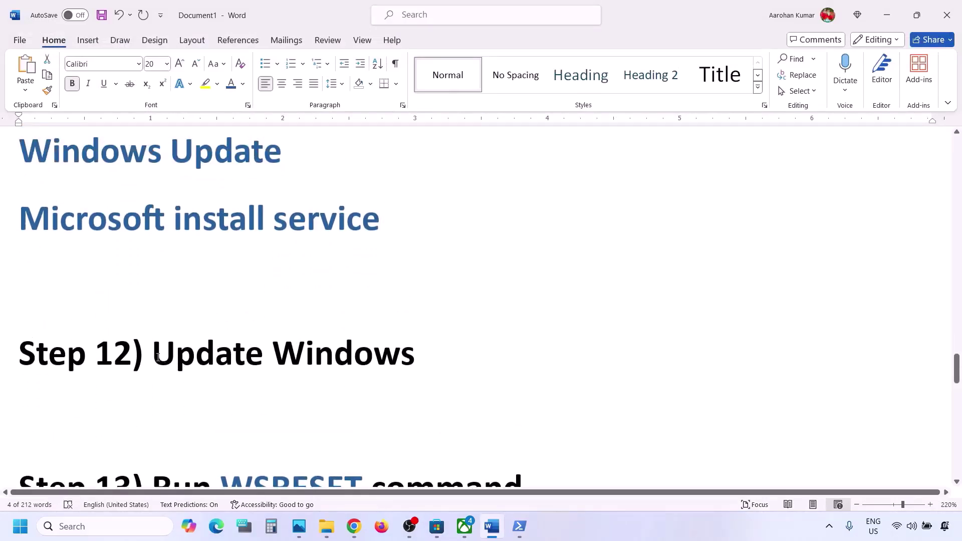
drag(157, 357, 414, 359)
key(super+i)
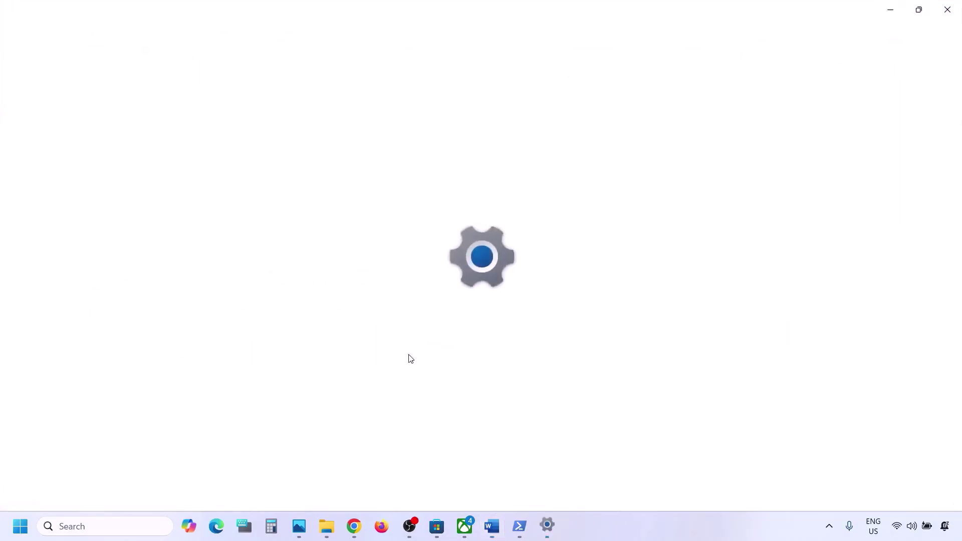
Check Windows Update until it reports up to date, then return to Word's Step 13
click(76, 417)
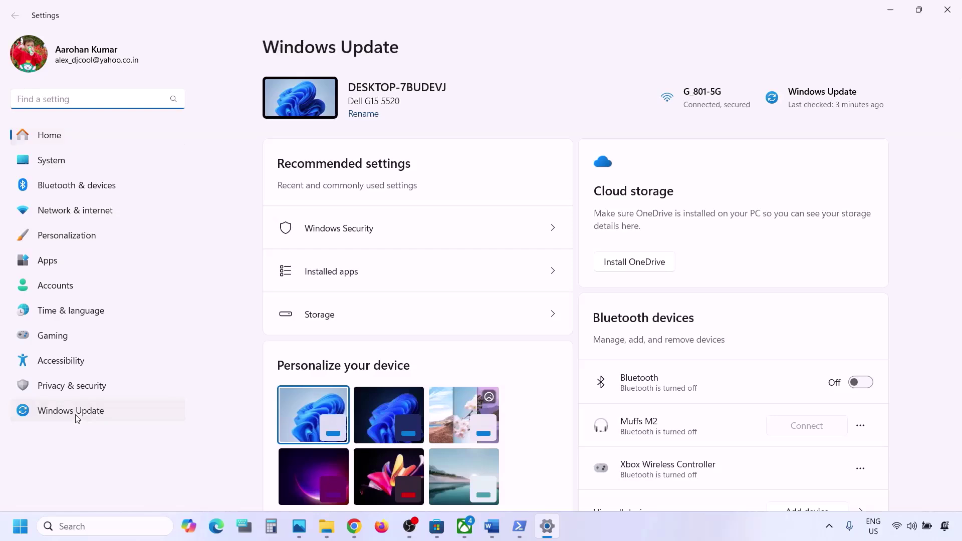
click(839, 105)
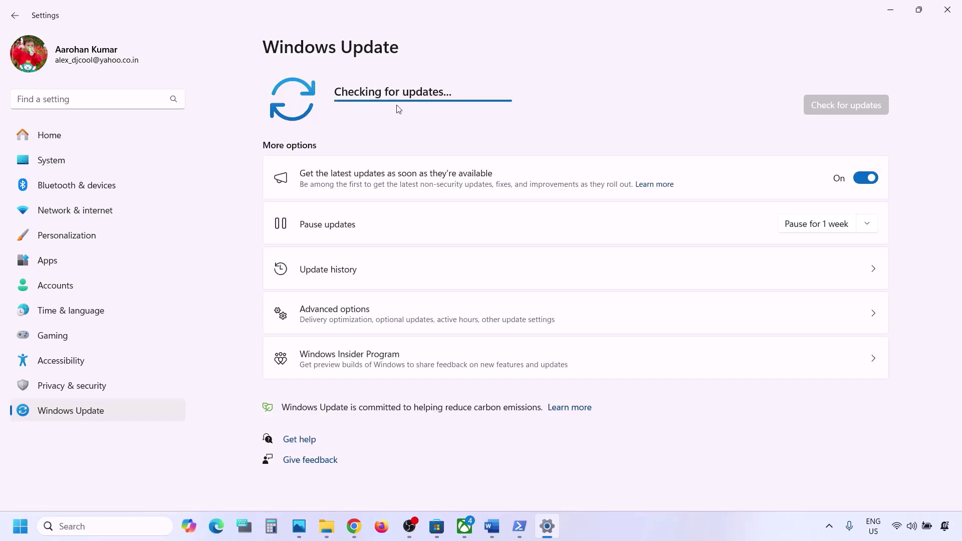
click(20, 527)
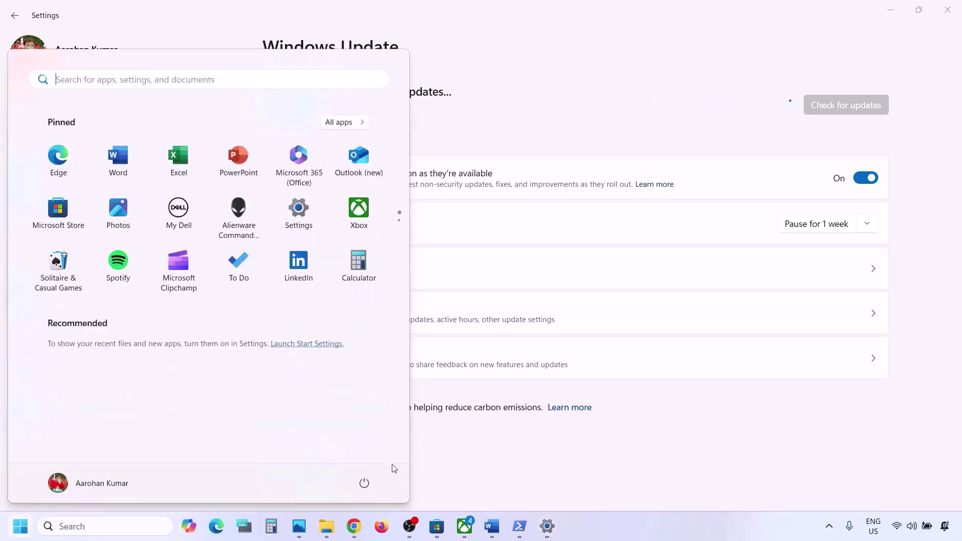
click(364, 483)
click(472, 472)
click(475, 473)
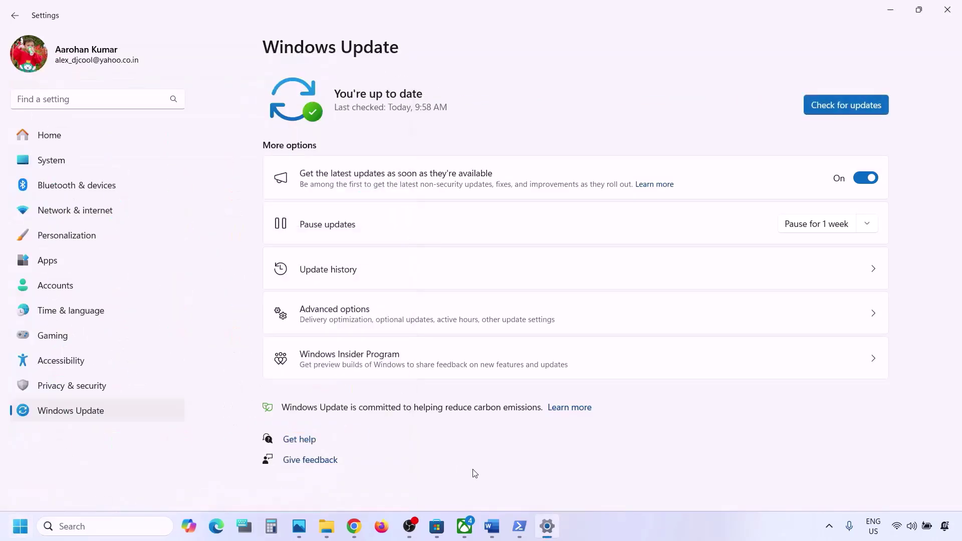
click(493, 526)
scroll(321, 331, down, 2)
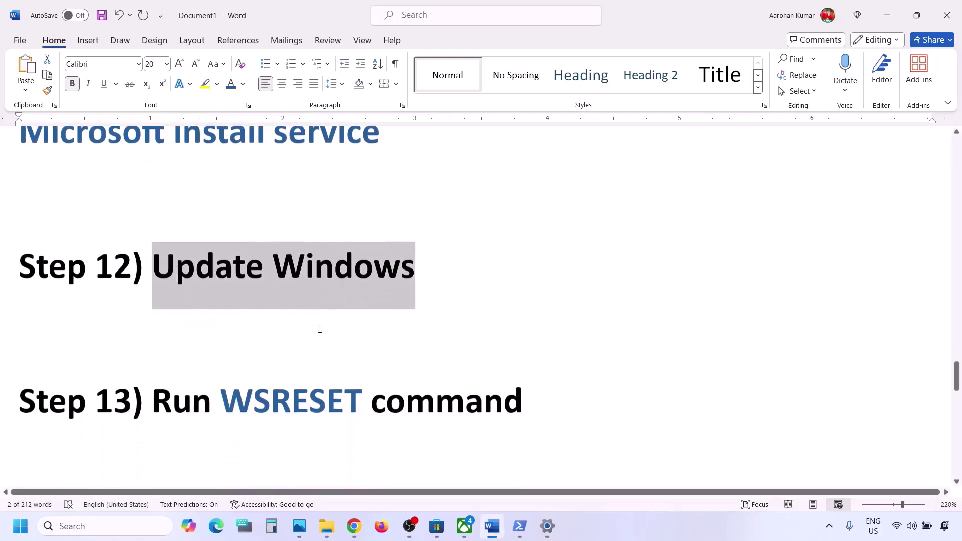